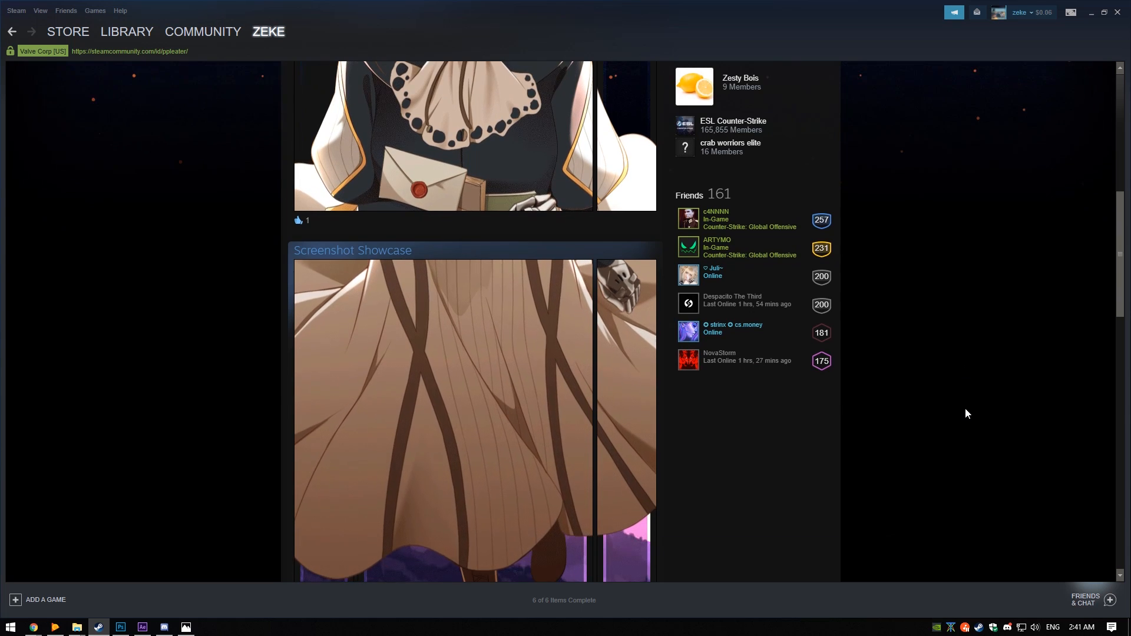
# Look through the artwork and screenshot showcases on the Steam profile page as an example of the finished design
pyautogui.scroll(3, 954, 415)
pyautogui.scroll(-5, 951, 417)
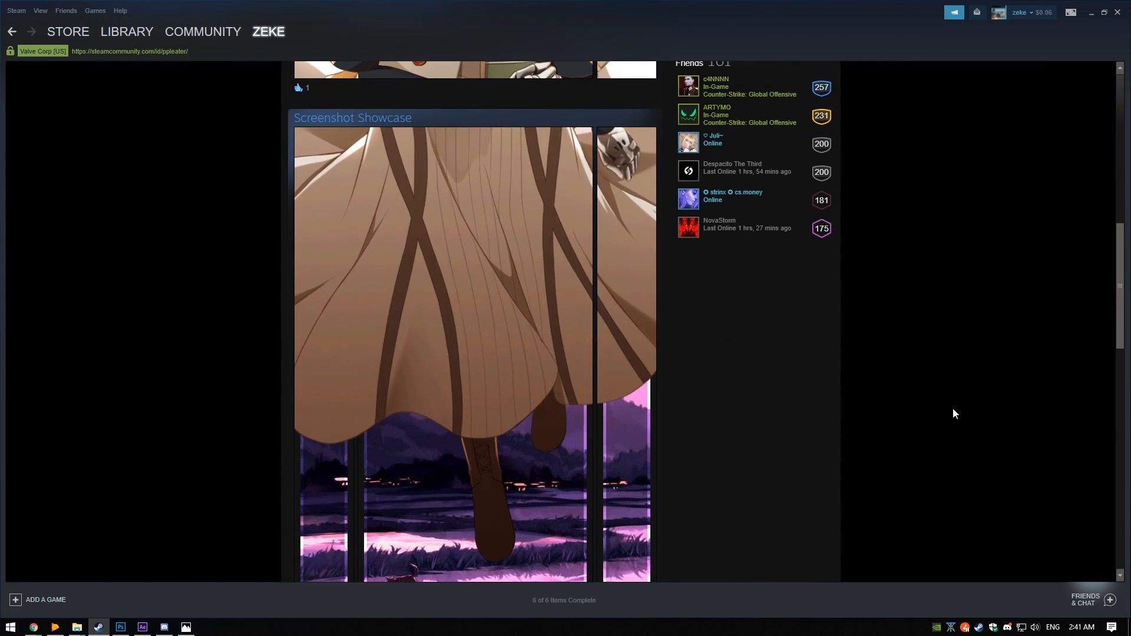
pyautogui.scroll(-4, 953, 408)
pyautogui.scroll(8, 956, 402)
pyautogui.scroll(4, 961, 402)
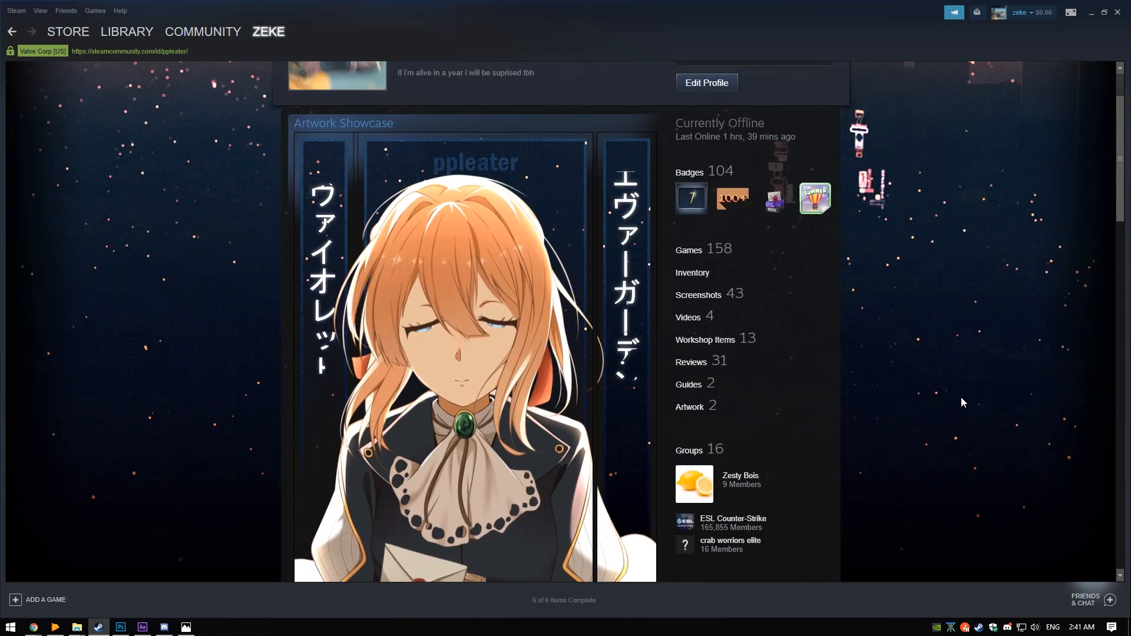
pyautogui.scroll(-12, 955, 410)
pyautogui.scroll(10, 584, 495)
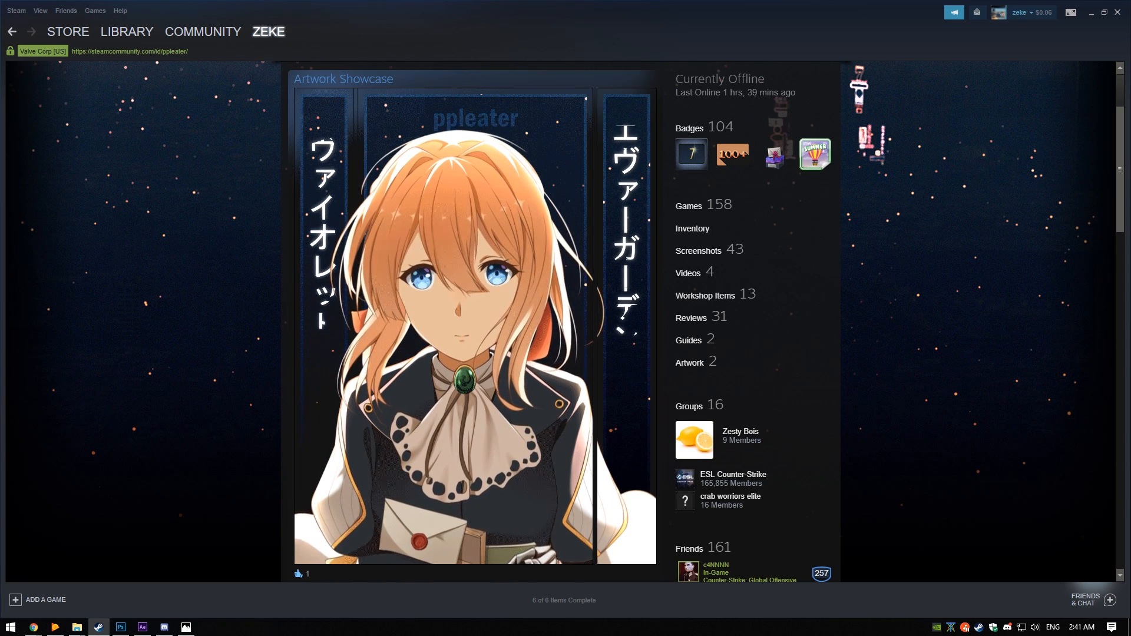
pyautogui.moveTo(1130, 52); pyautogui.dragTo(331, 4)
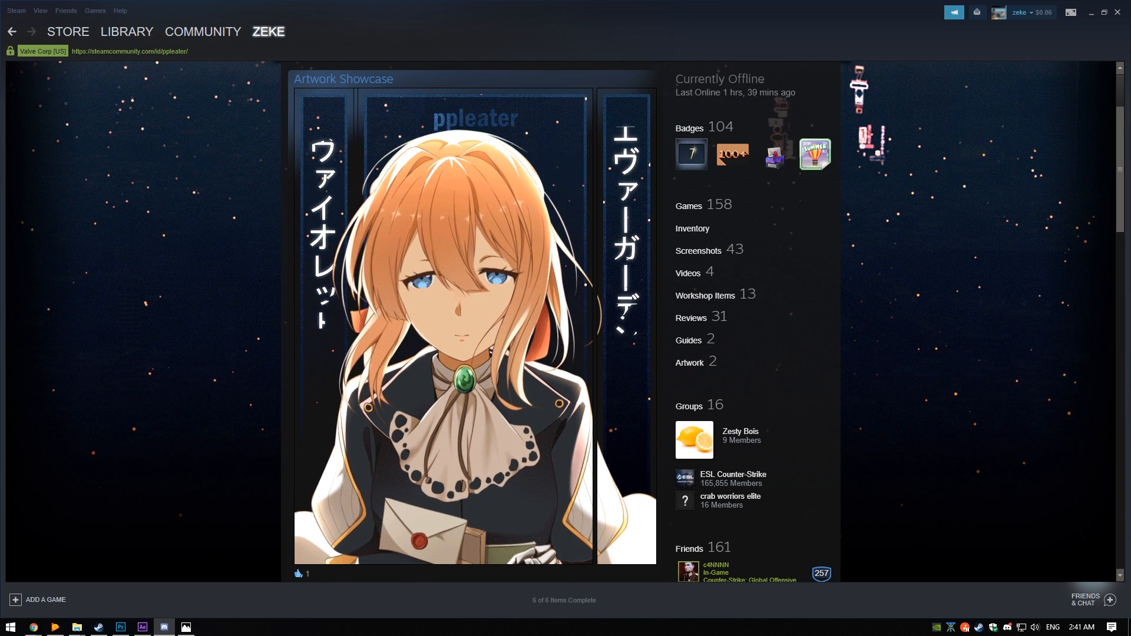
# Open the Violet Evergarden After Effects project from the template's Project folder and accept the font substitution
pyautogui.moveTo(74, 630)
pyautogui.click(77, 574)
pyautogui.click(541, 193)
pyautogui.click(411, 194)
pyautogui.doubleClick(341, 228)
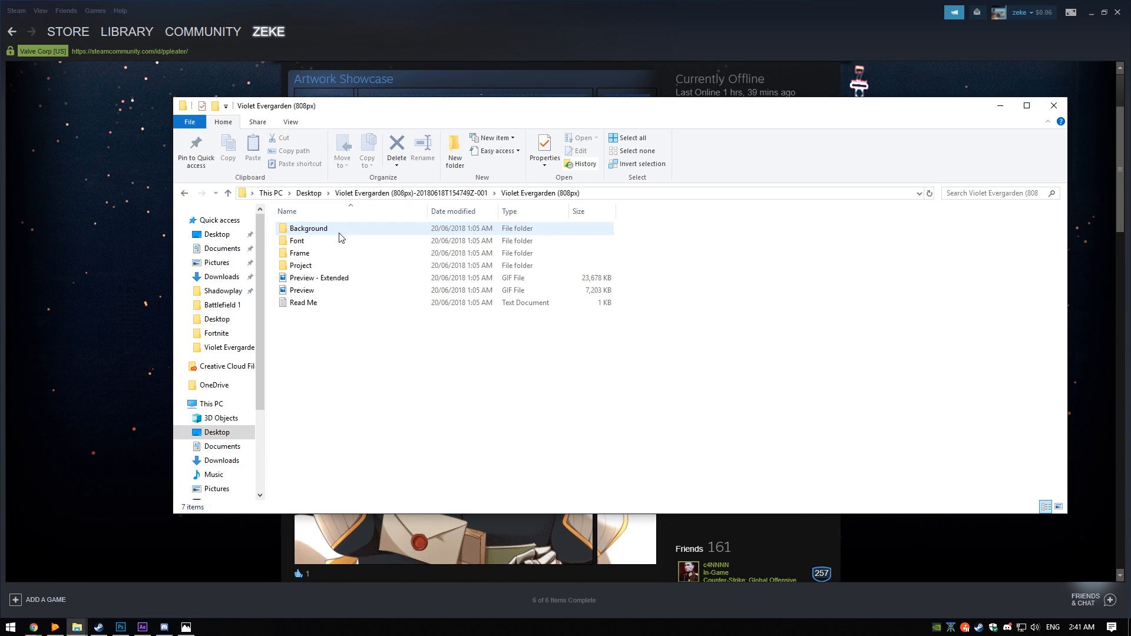
pyautogui.click(306, 241)
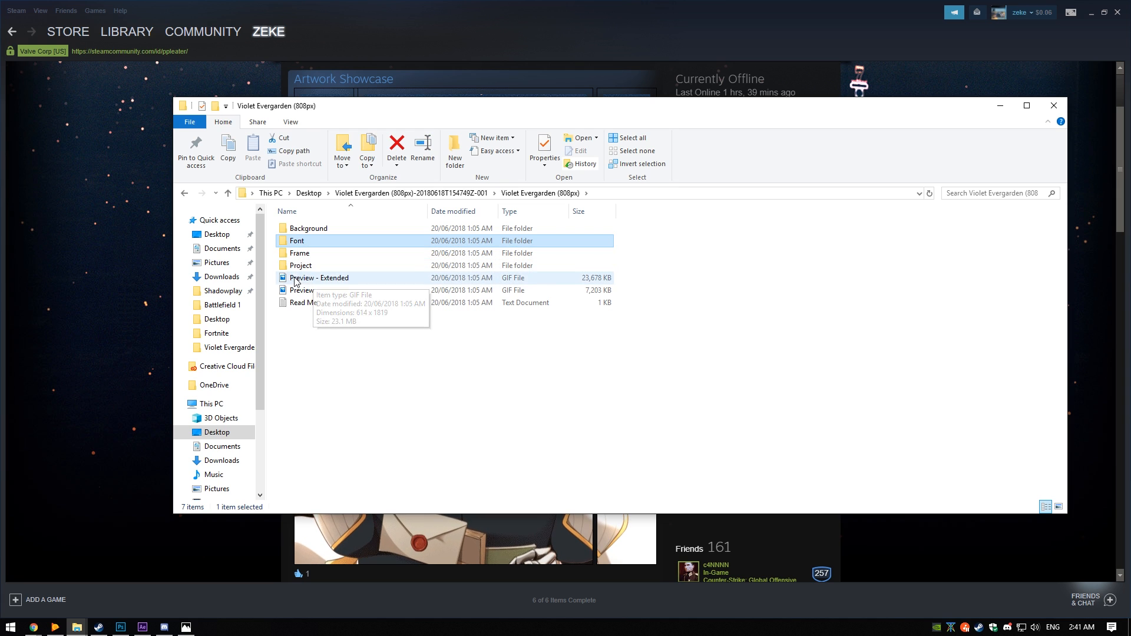
pyautogui.doubleClick(300, 265)
pyautogui.doubleClick(442, 254)
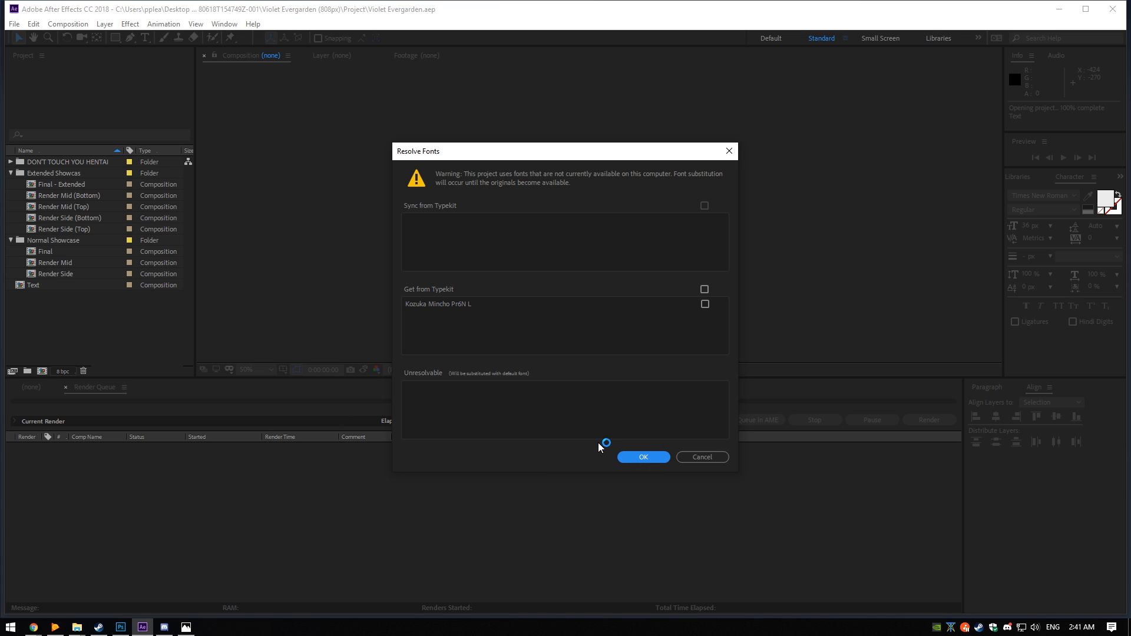
pyautogui.click(648, 459)
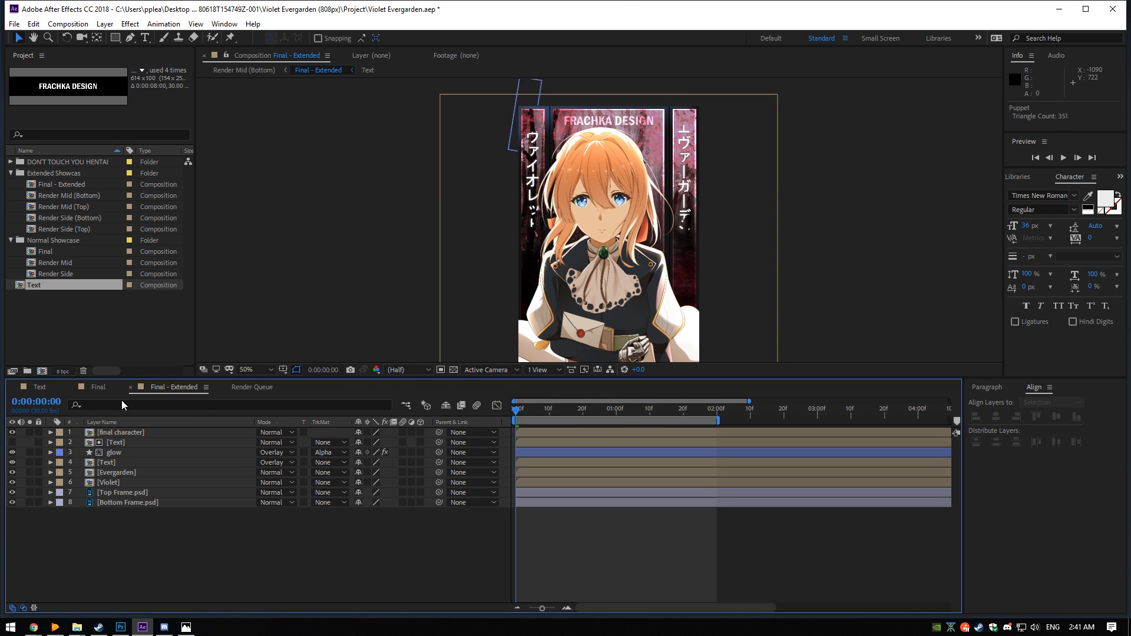
pyautogui.click(124, 492)
pyautogui.click(121, 503)
pyautogui.click(121, 526)
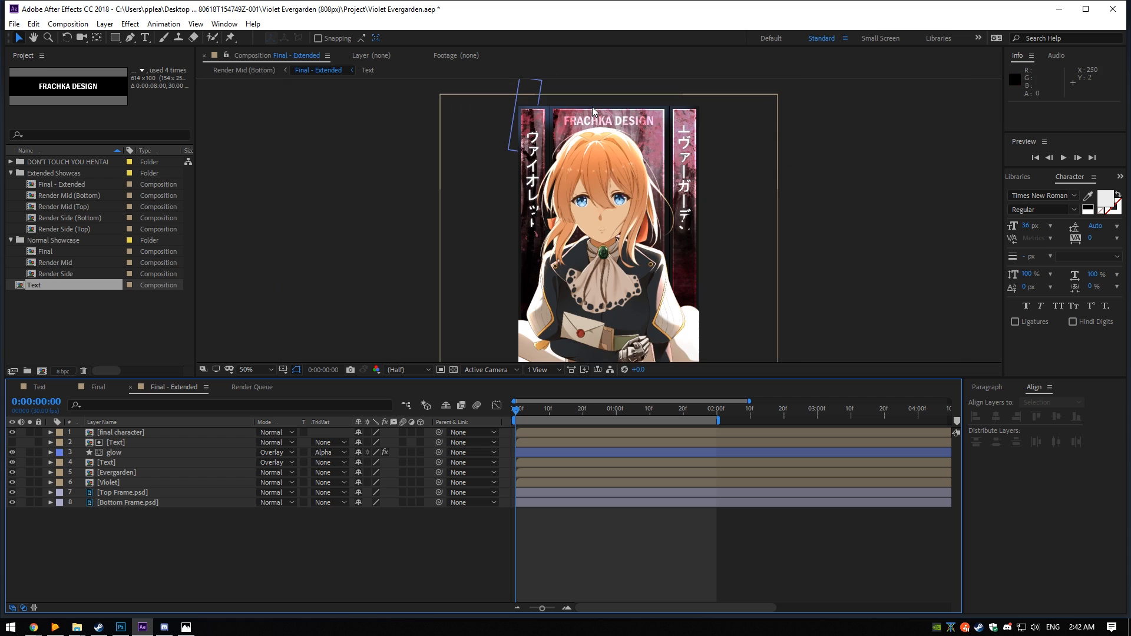
# Open the Top Frame PSD from the Violet Evergarden template's Frame folder in Photoshop
pyautogui.moveTo(76, 627)
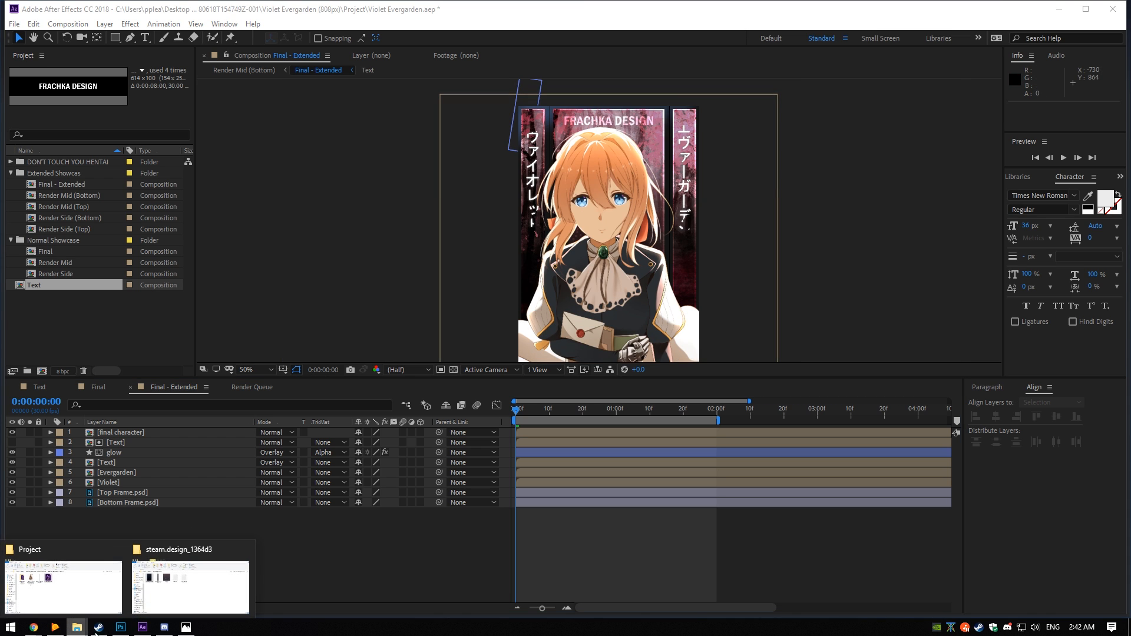
pyautogui.click(94, 601)
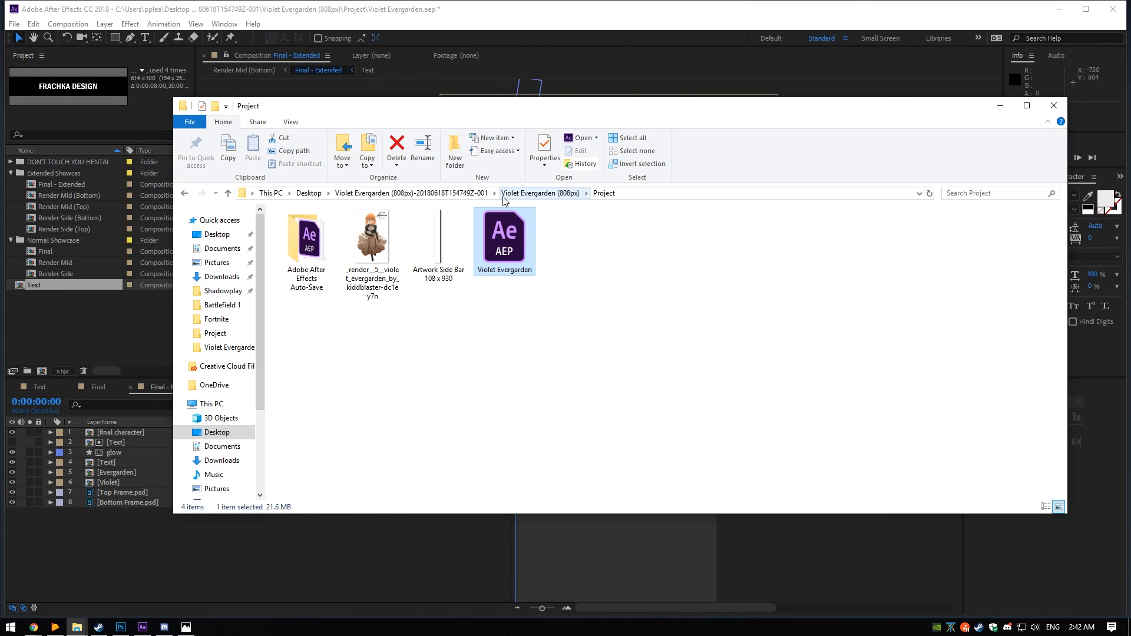
pyautogui.click(522, 195)
pyautogui.doubleClick(312, 252)
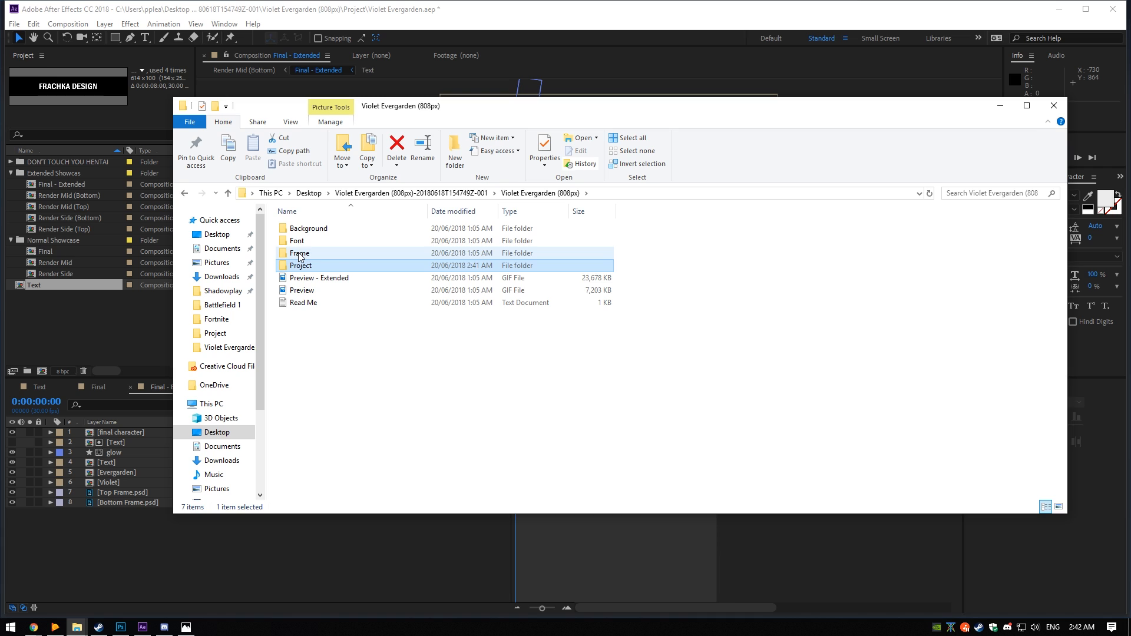
pyautogui.doubleClick(363, 244)
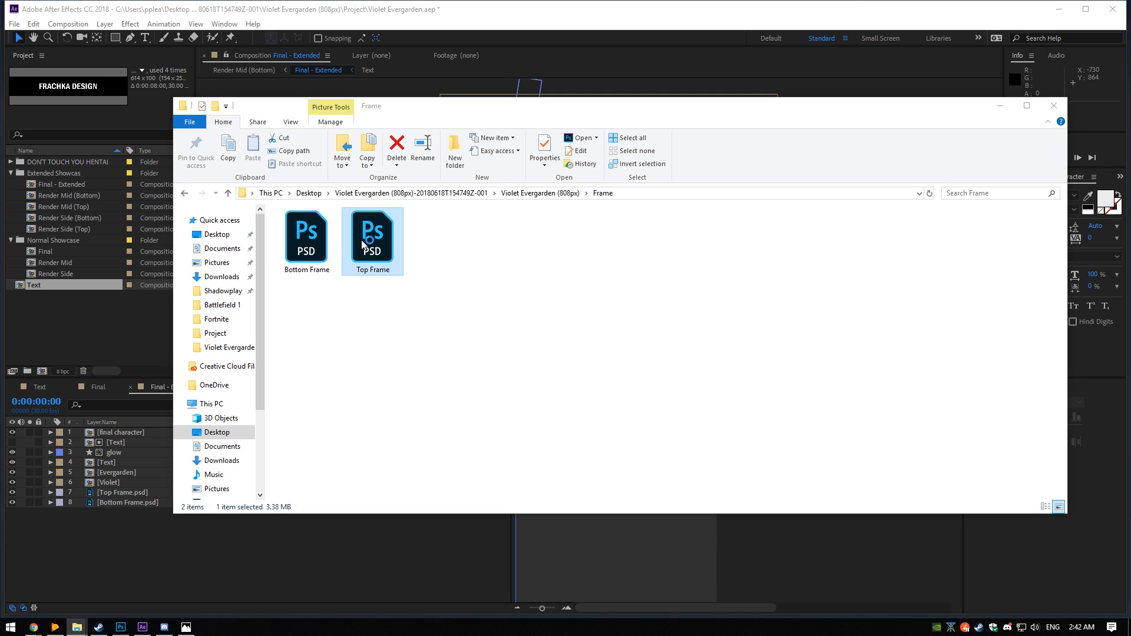
# Examine the whole Final - Extended composition in After Effects from its upper to its lower frame
pyautogui.click(507, 72)
pyautogui.scroll(-3, 630, 272)
pyautogui.moveTo(631, 273); pyautogui.dragTo(533, 158)
pyautogui.scroll(3, 270, 144)
pyautogui.moveTo(270, 144); pyautogui.dragTo(625, 348)
pyautogui.scroll(-2, 625, 348)
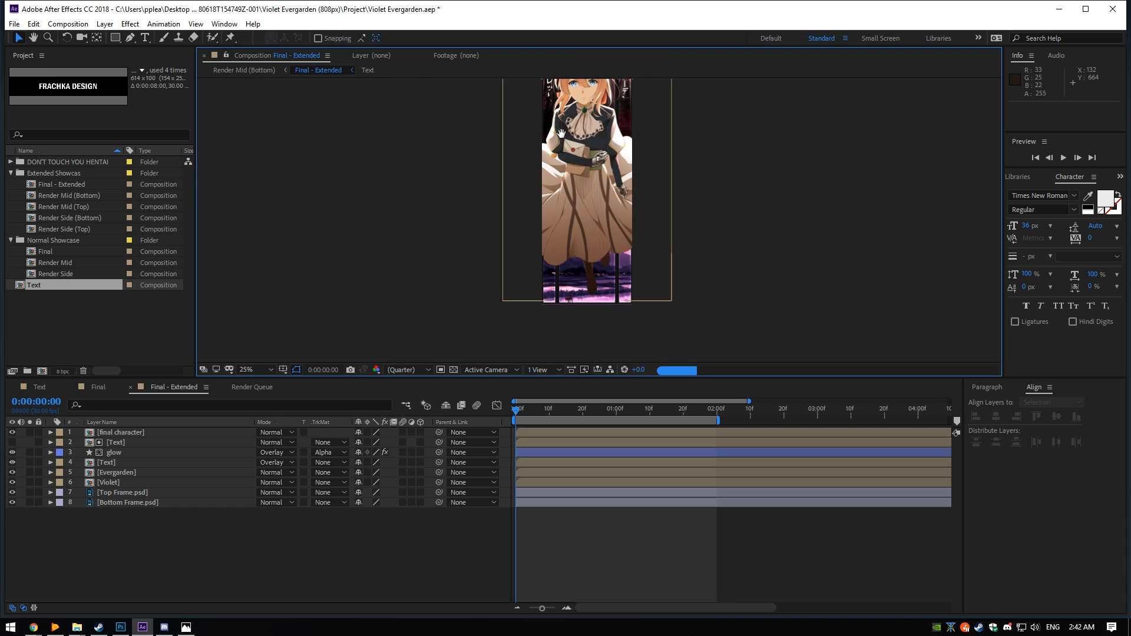
pyautogui.moveTo(551, 83); pyautogui.dragTo(509, 182)
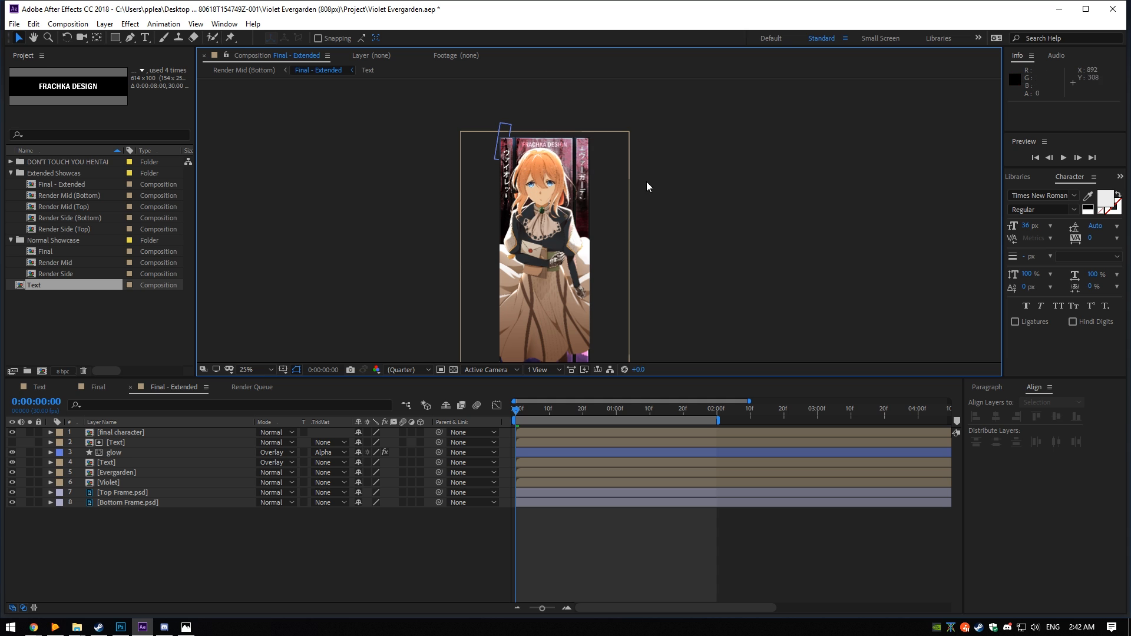
# Switch to Photoshop and replace the Artwork_Middle smart object's contents with the Artwork_Middle image from the steam.design_1364d3 folder
pyautogui.hotkey('alt', 'Tab')
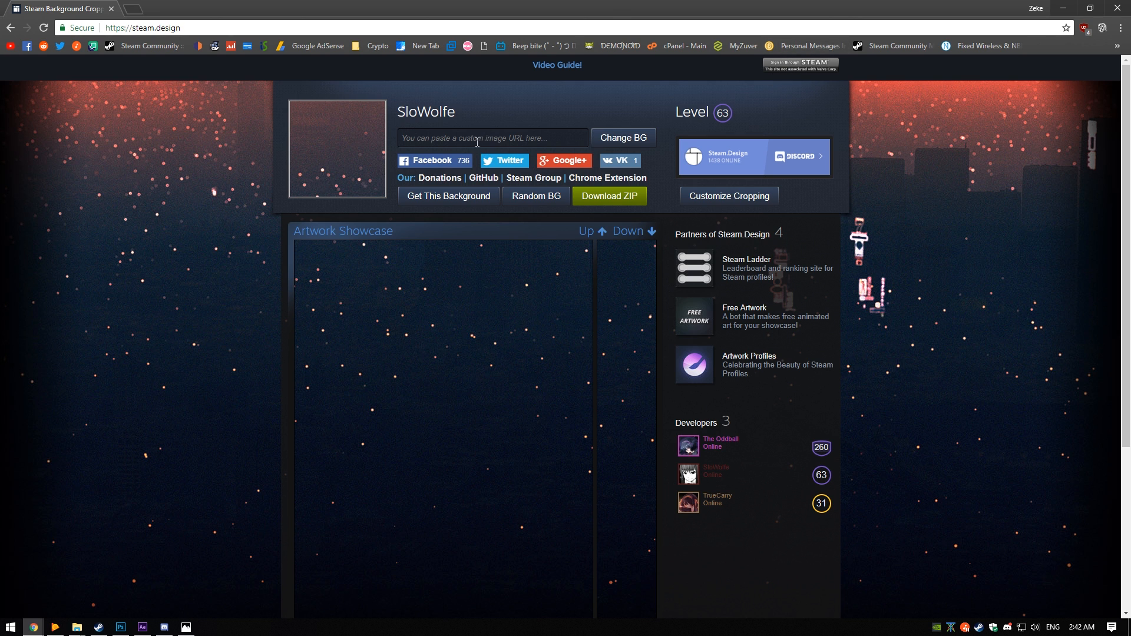
pyautogui.hotkey('alt', 'Tab')
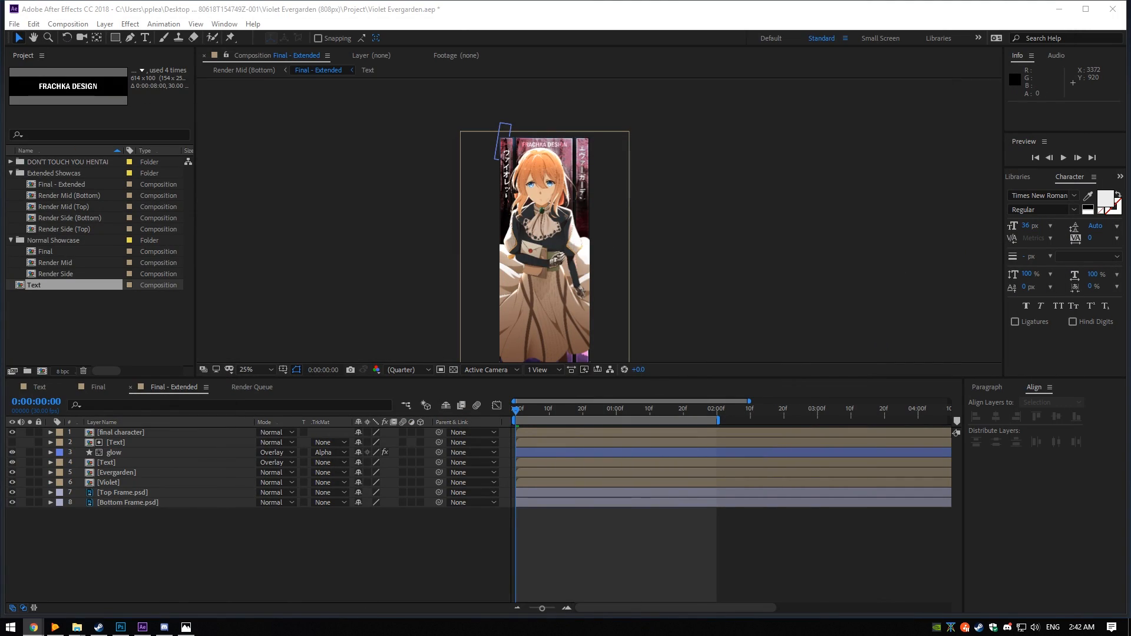
pyautogui.hotkey('alt', 'Tab')
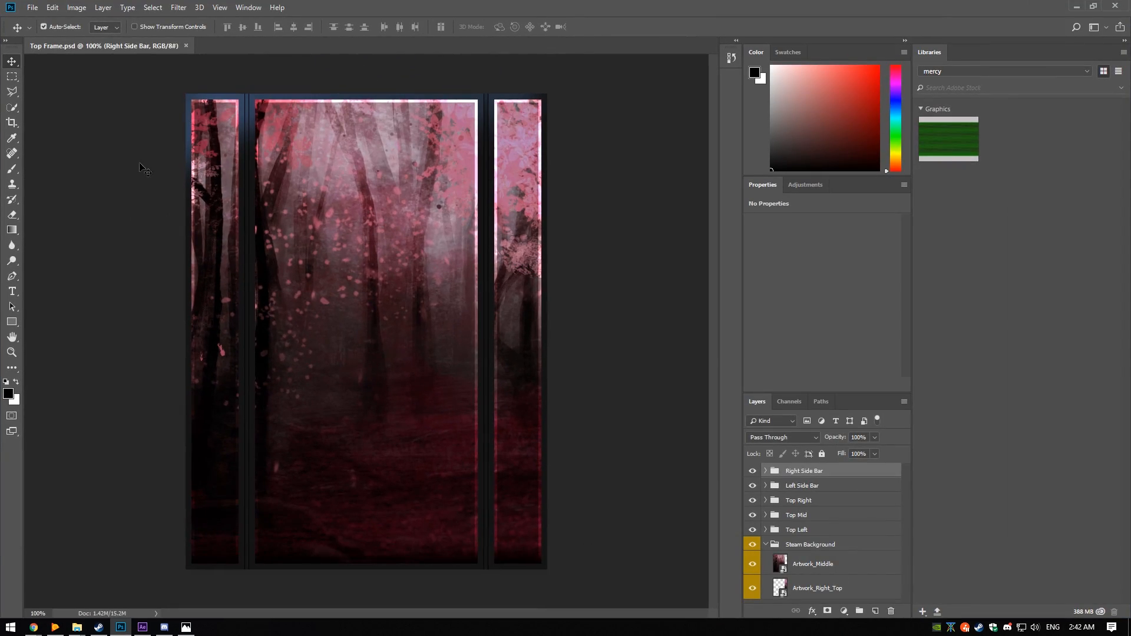
pyautogui.rightClick(808, 568)
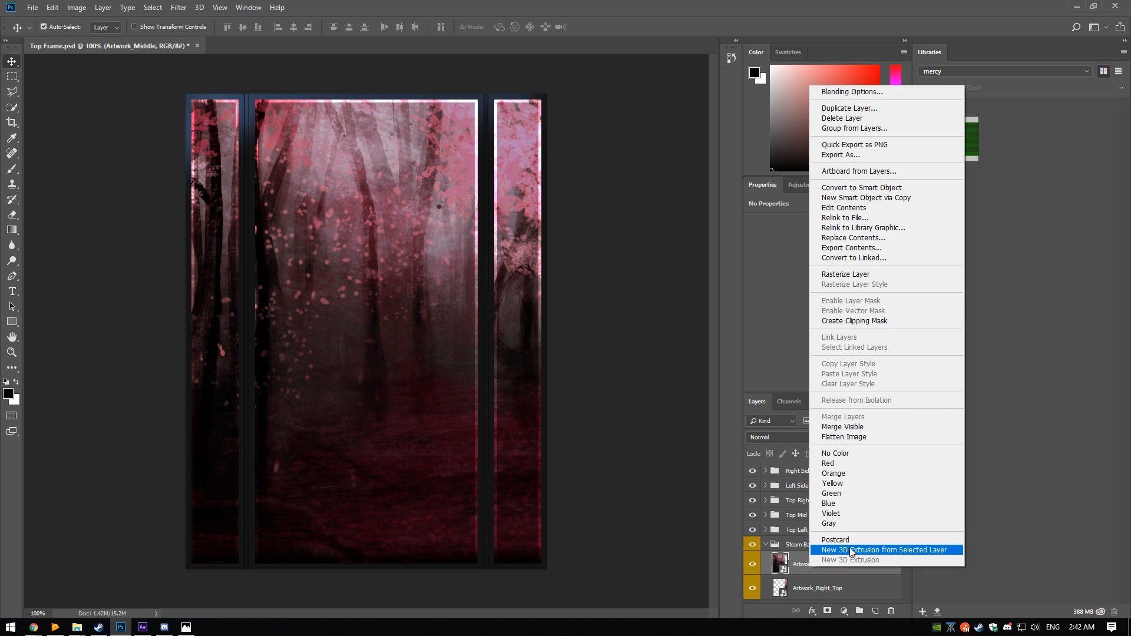
pyautogui.click(873, 238)
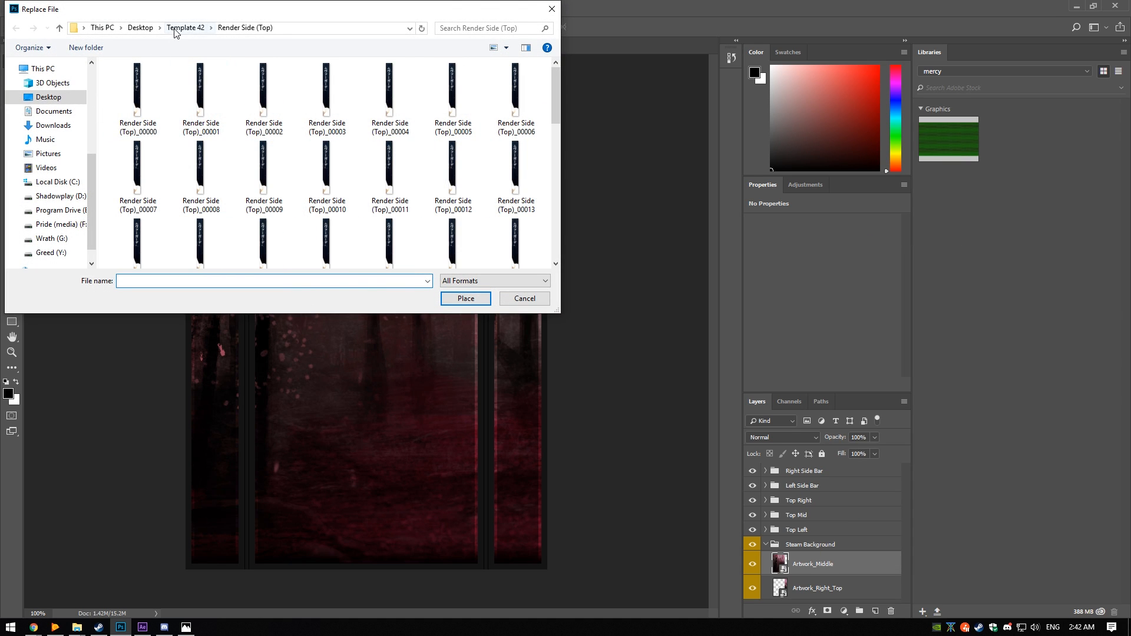
pyautogui.click(185, 28)
pyautogui.click(146, 33)
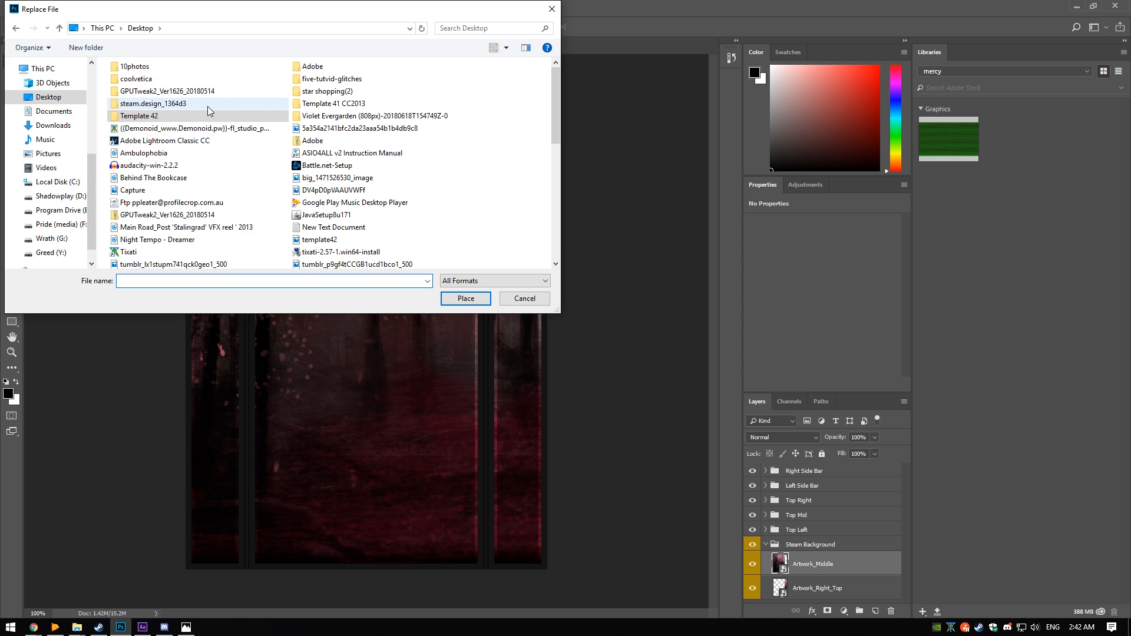
pyautogui.doubleClick(160, 104)
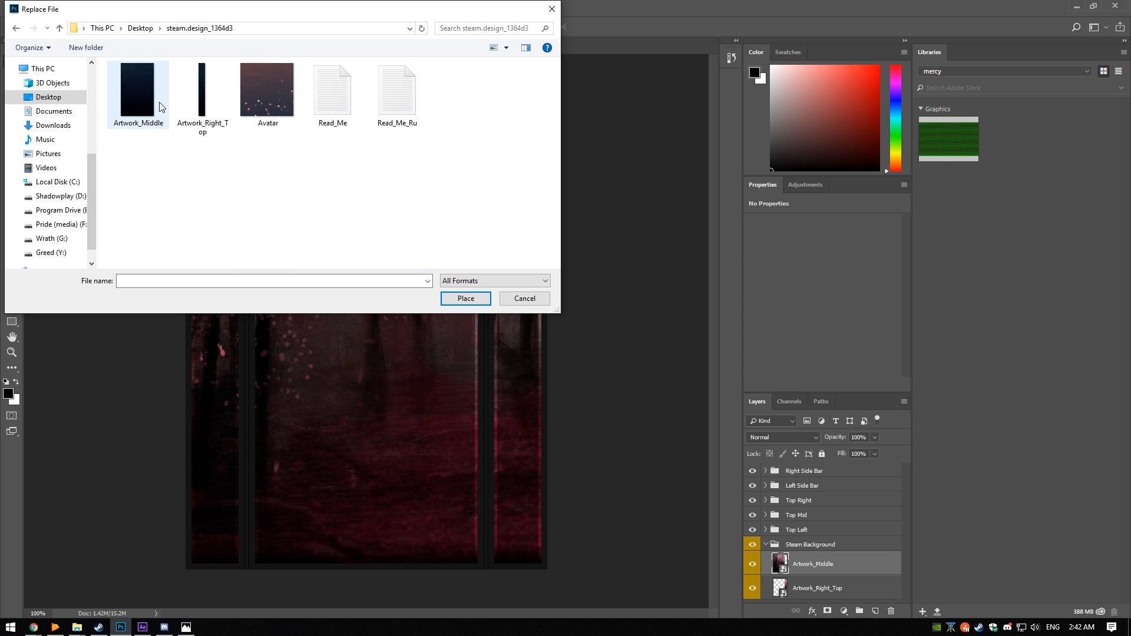
pyautogui.doubleClick(123, 103)
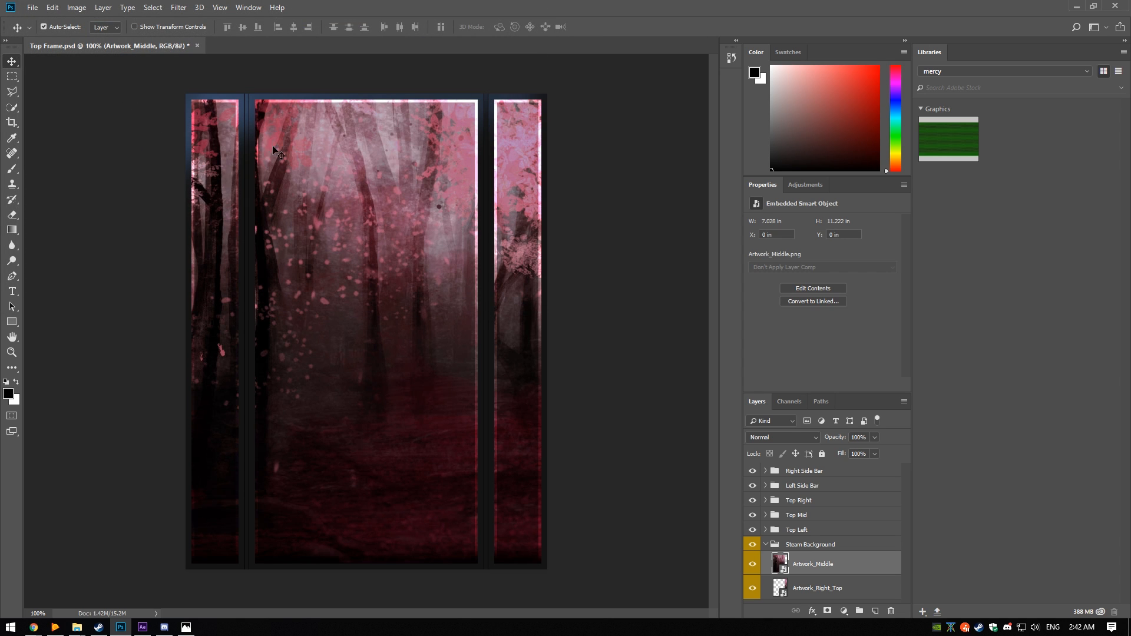
# Replace the Artwork_Right_Top smart object's contents with the Artwork_Right_Top image and save Top Frame.psd
pyautogui.rightClick(820, 585)
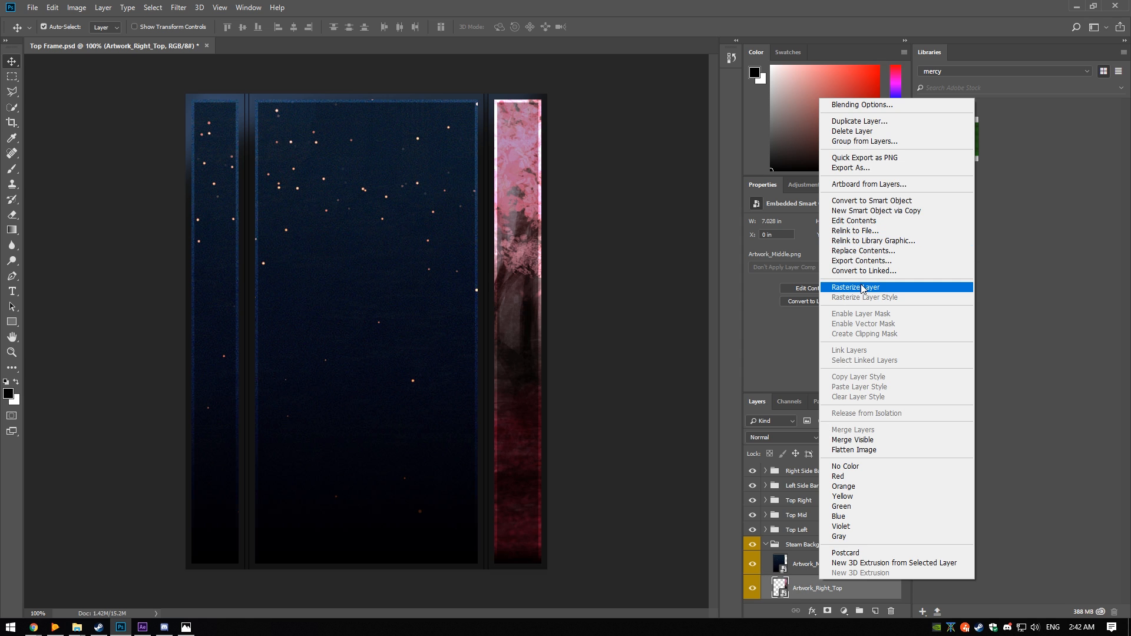
pyautogui.click(884, 251)
pyautogui.doubleClick(222, 77)
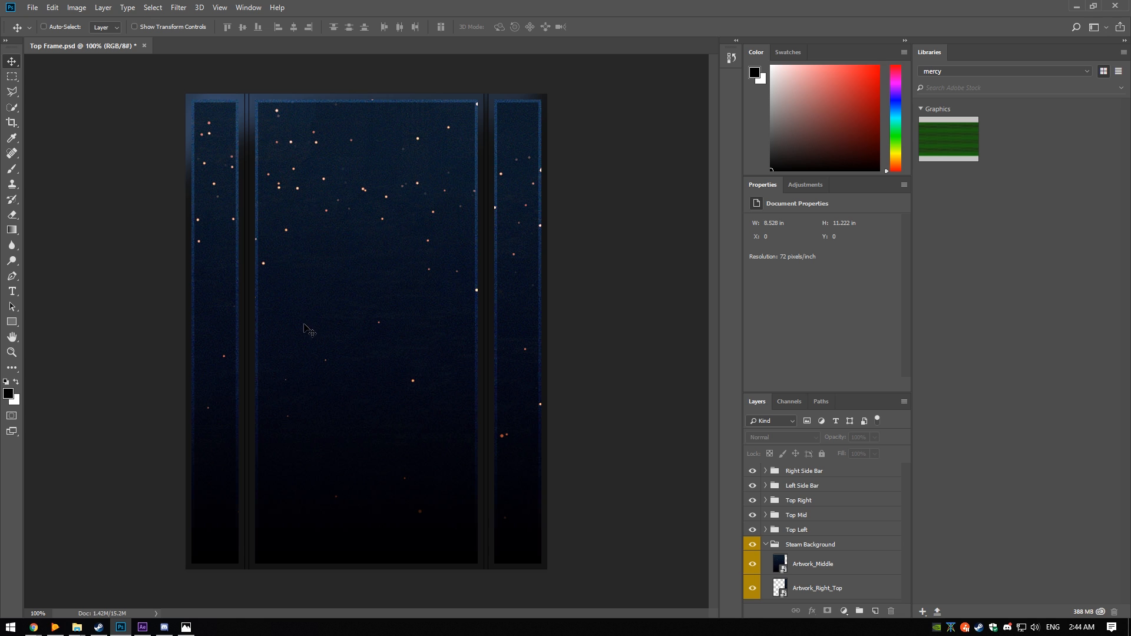
pyautogui.hotkey('ctrl', 's')
# Switch to After Effects and check the upper frame background in the Final - Extended composition
pyautogui.click(142, 627)
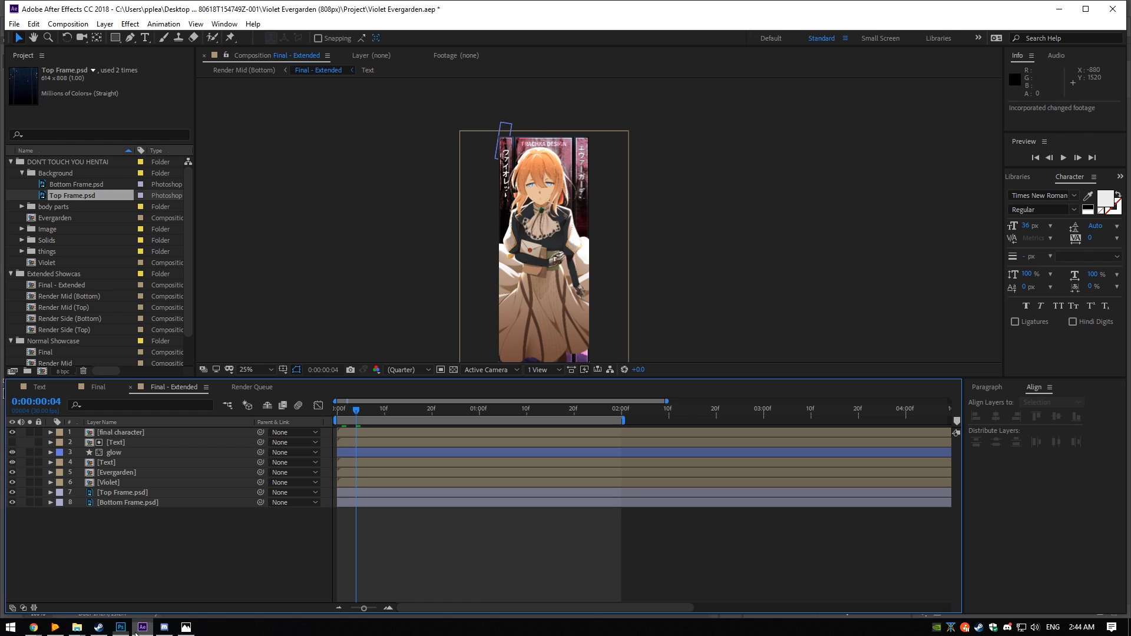
pyautogui.scroll(4, 583, 147)
pyautogui.moveTo(532, 139); pyautogui.dragTo(542, 284)
pyautogui.scroll(-3, 542, 285)
pyautogui.scroll(3, 543, 285)
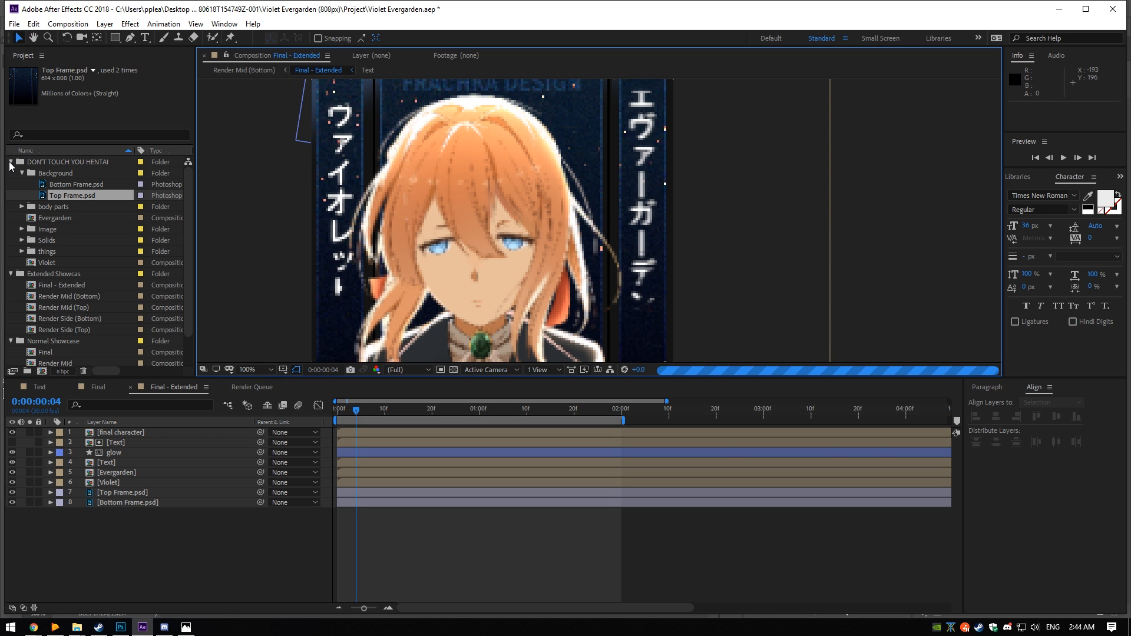
# Reload the Top Frame.psd footage in the project's Background folder and check the composition
pyautogui.click(10, 163)
pyautogui.click(10, 162)
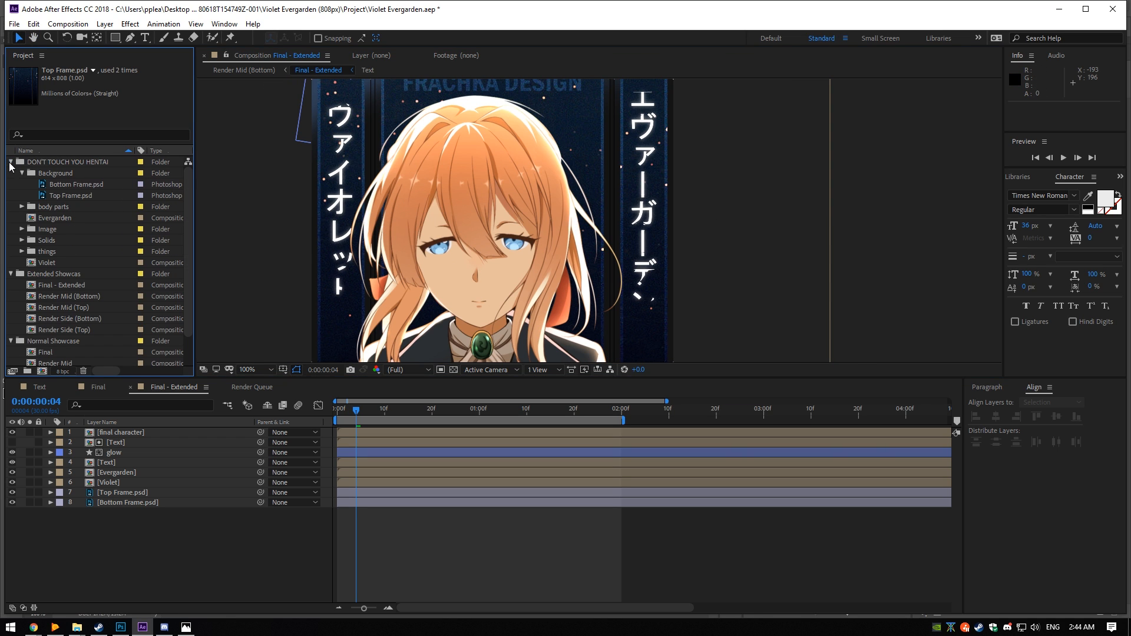
pyautogui.click(22, 173)
pyautogui.click(22, 174)
pyautogui.rightClick(56, 181)
pyautogui.click(55, 189)
pyautogui.rightClick(55, 188)
pyautogui.rightClick(47, 195)
pyautogui.click(38, 198)
pyautogui.rightClick(76, 194)
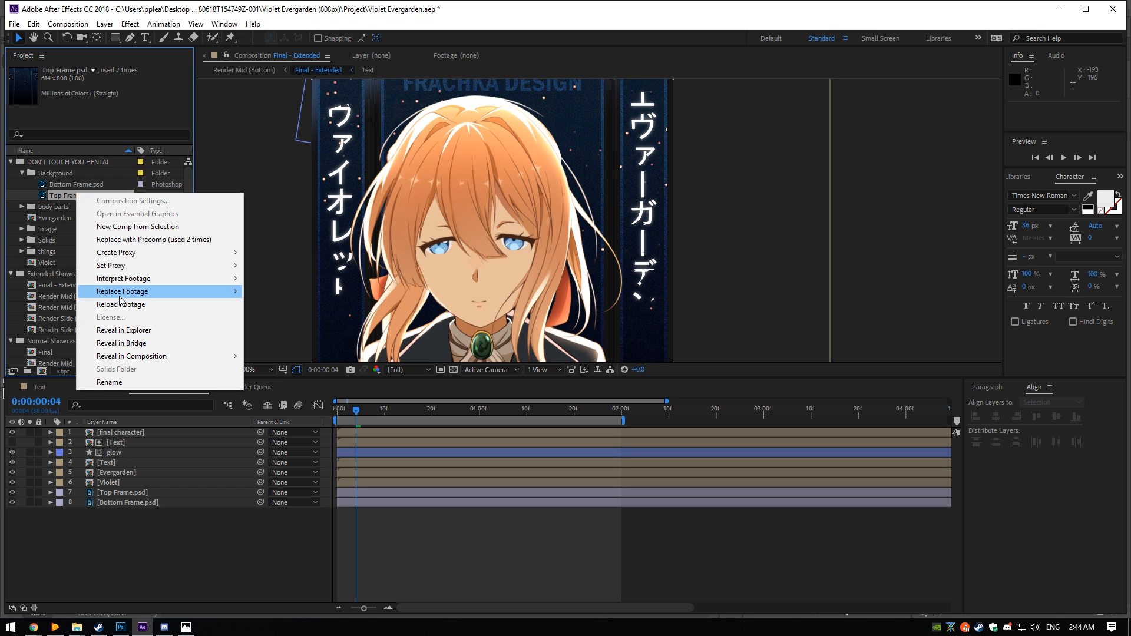
pyautogui.click(169, 305)
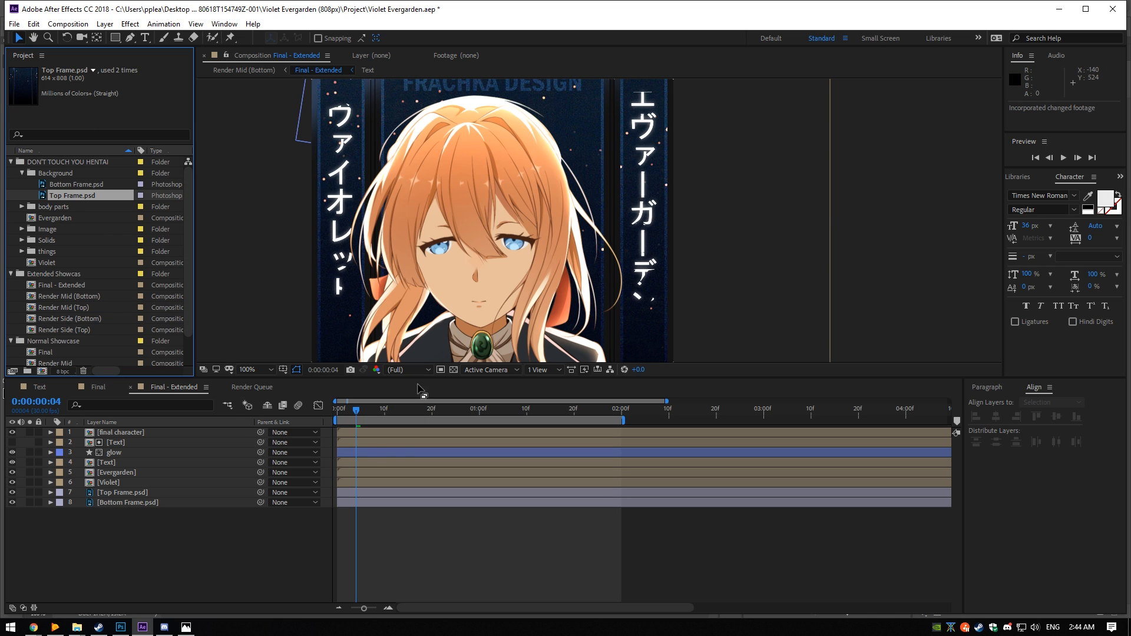
pyautogui.scroll(-2, 398, 222)
pyautogui.moveTo(529, 283); pyautogui.dragTo(485, 224)
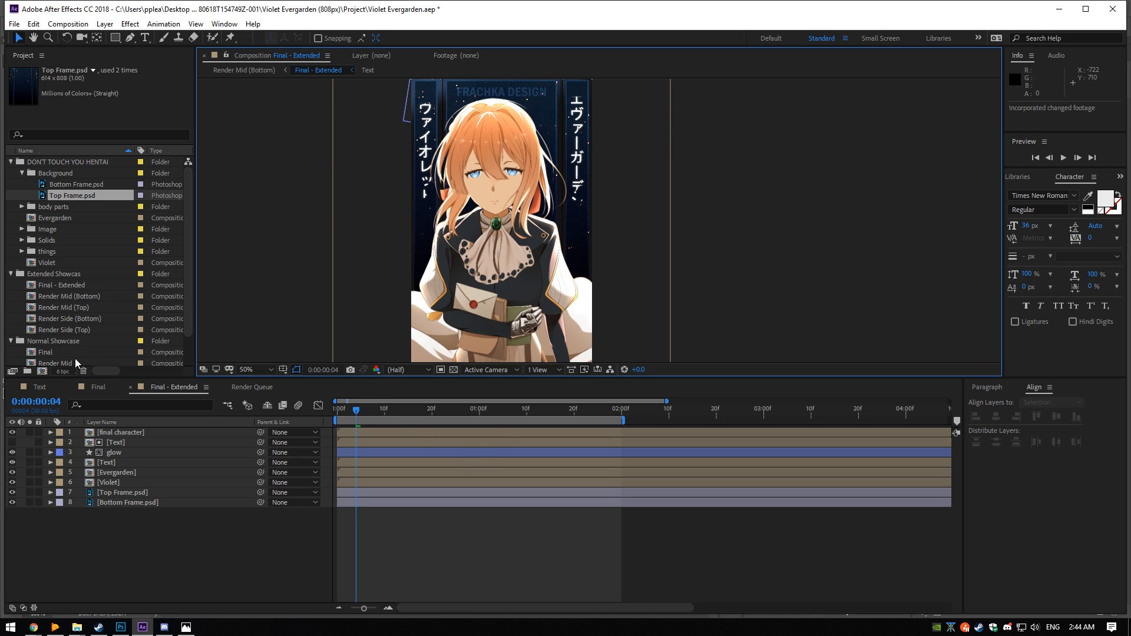
# Open the Text composition and replace the FRACHKA DESIGN text with the profile's username
pyautogui.click(12, 162)
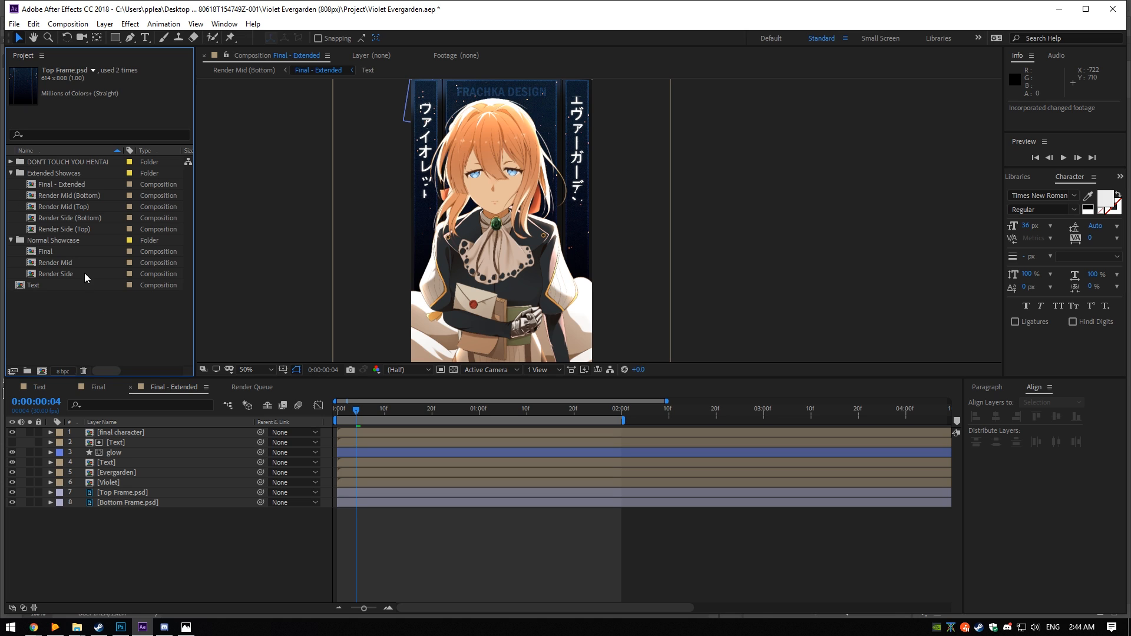
pyautogui.doubleClick(33, 285)
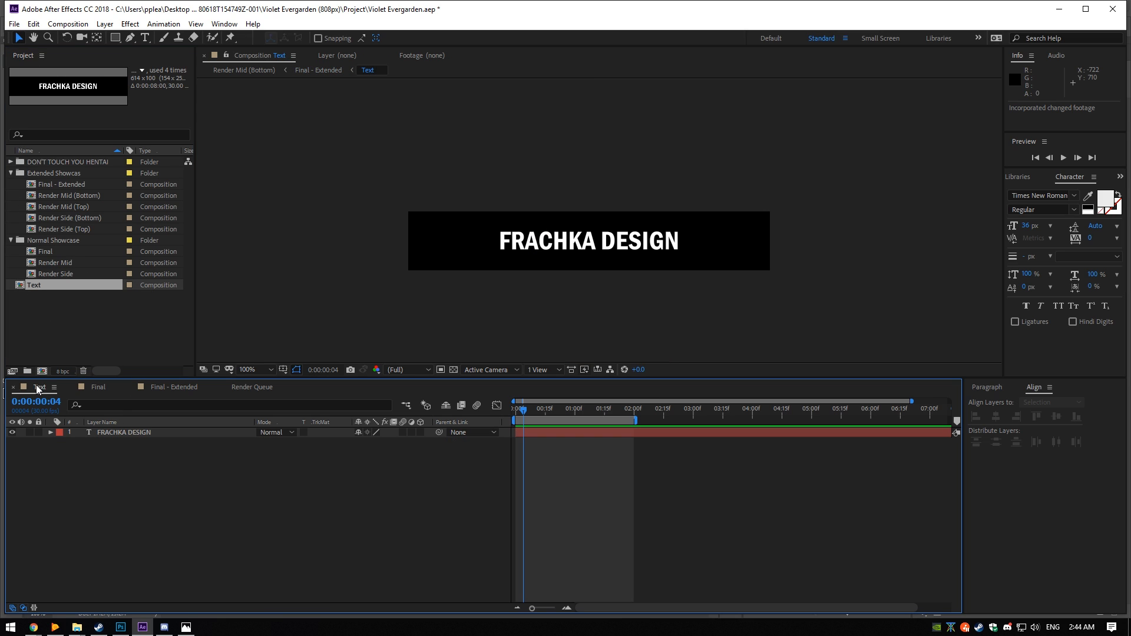
pyautogui.click(549, 411)
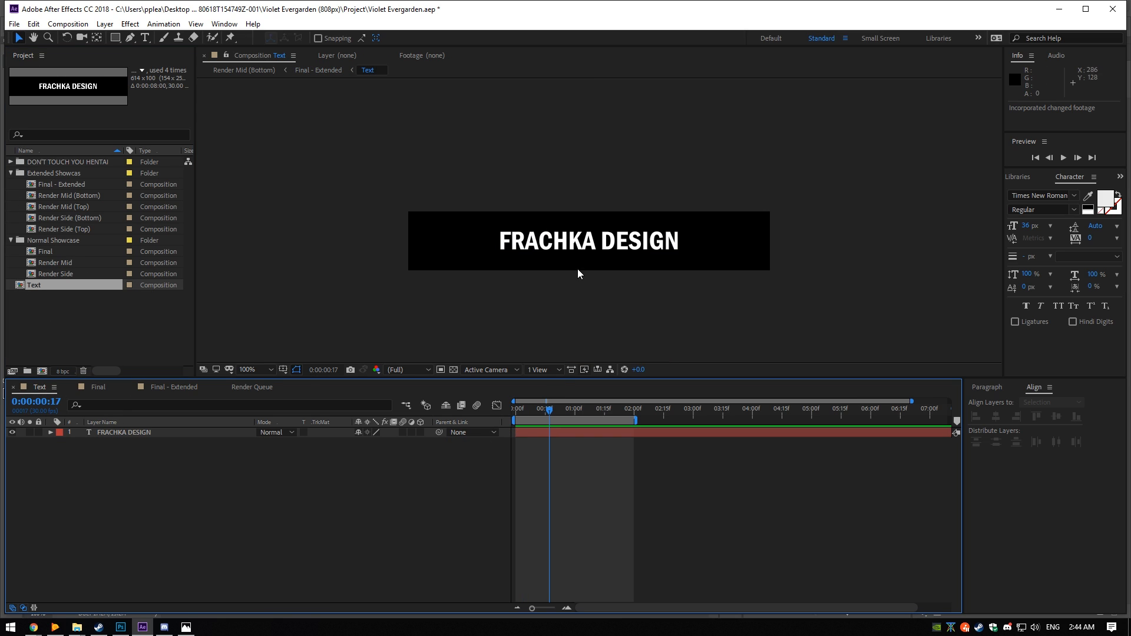
pyautogui.click(145, 37)
pyautogui.tripleClick(551, 258)
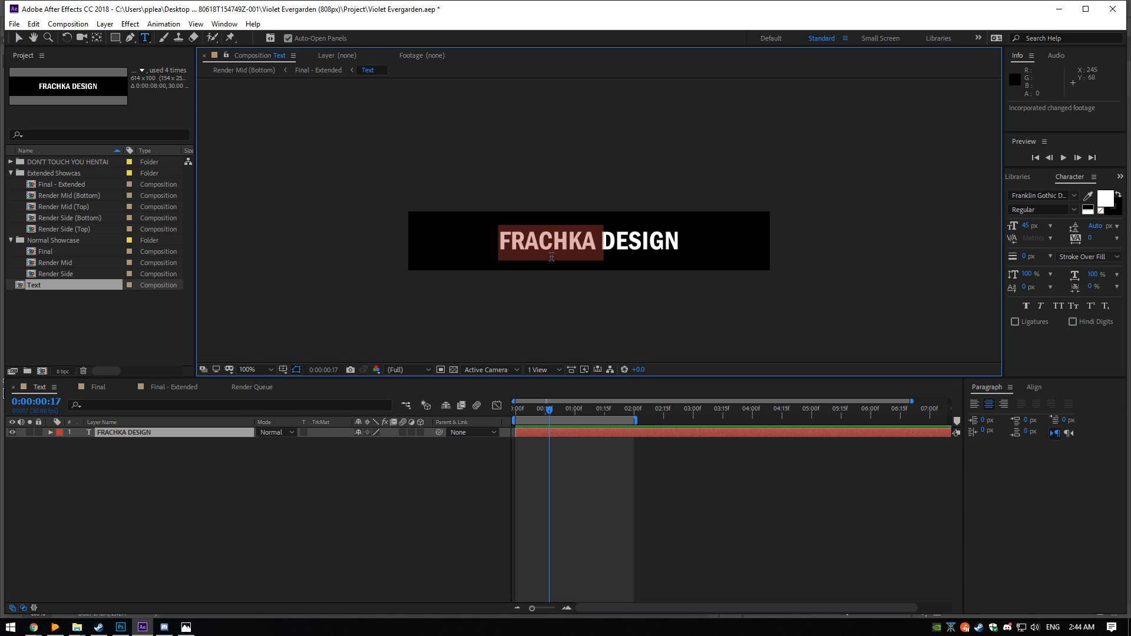
pyautogui.write('ppleater')
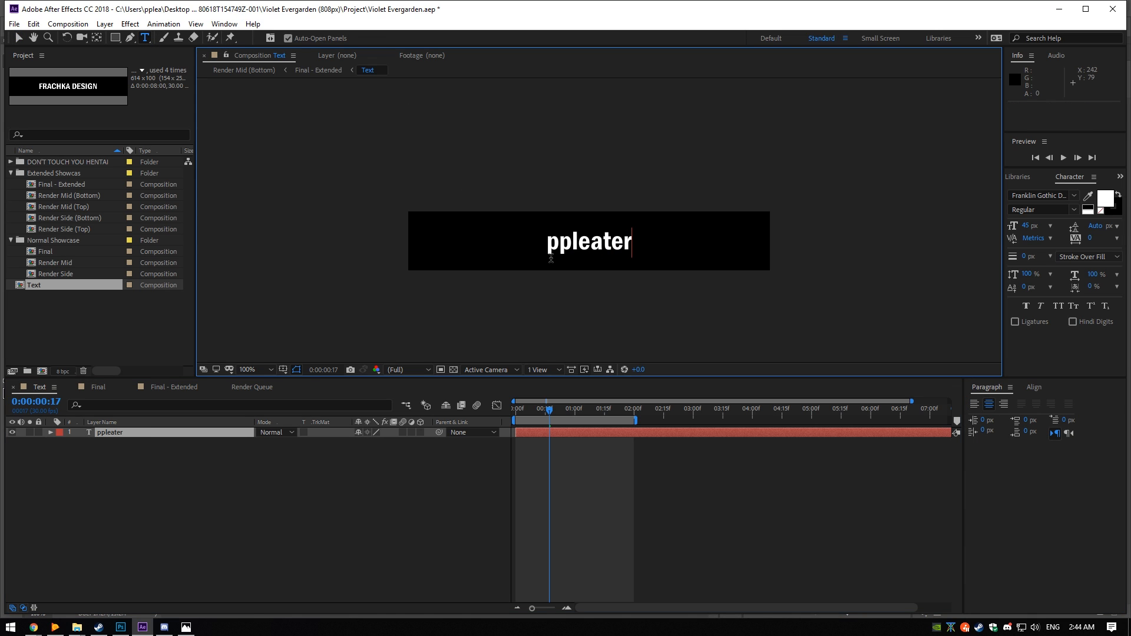
pyautogui.click(18, 37)
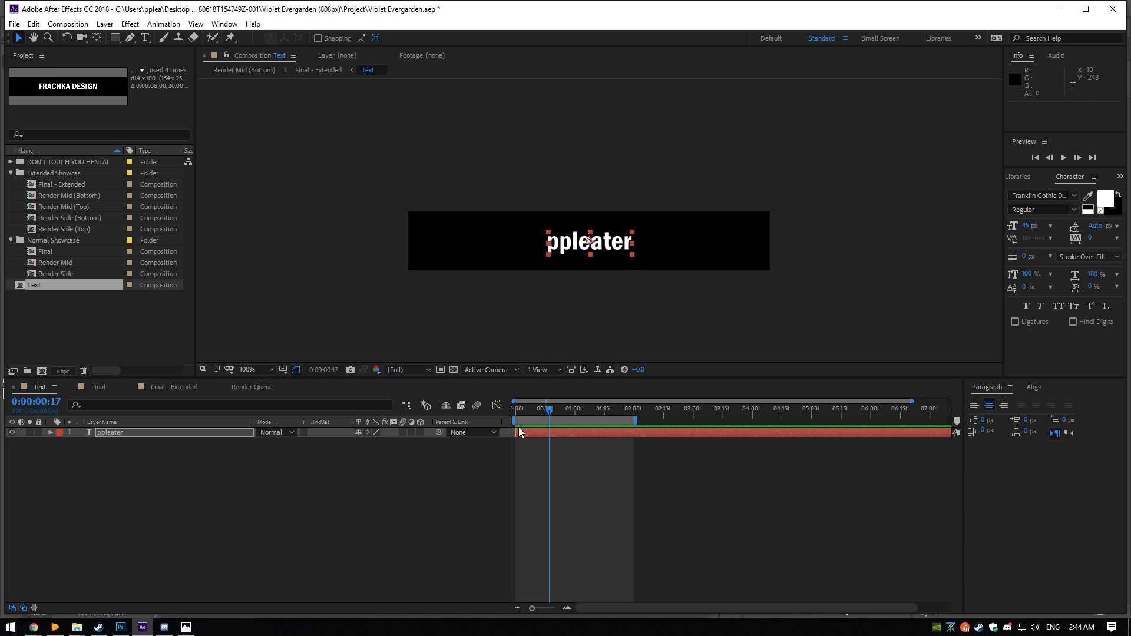
# Center the username text layer horizontally and vertically within the Text composition
pyautogui.click(98, 390)
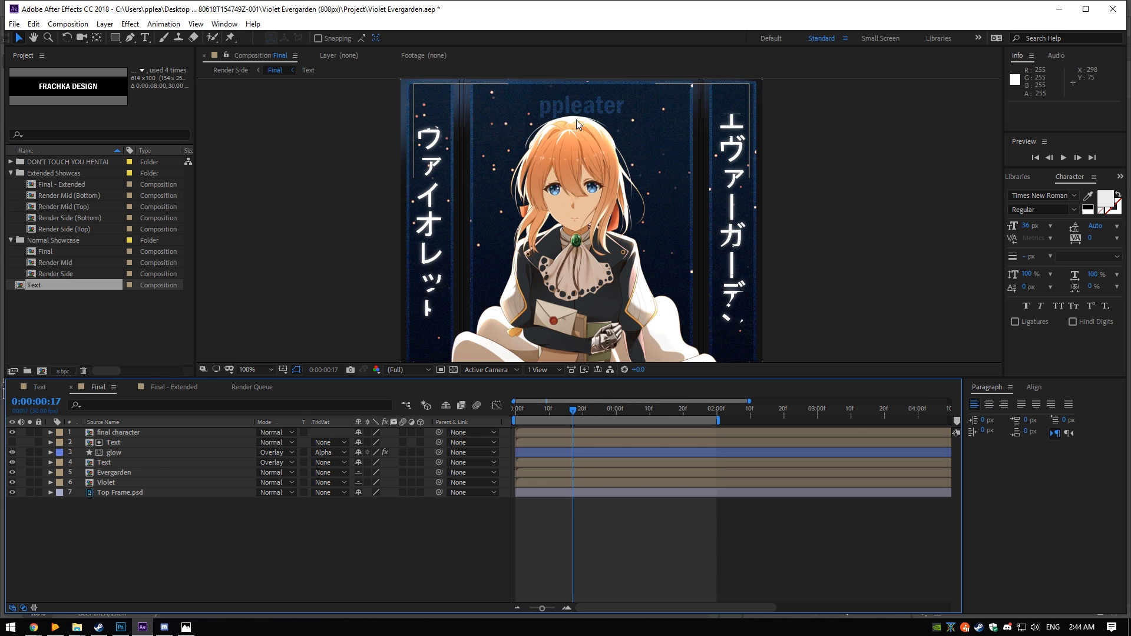
pyautogui.click(37, 392)
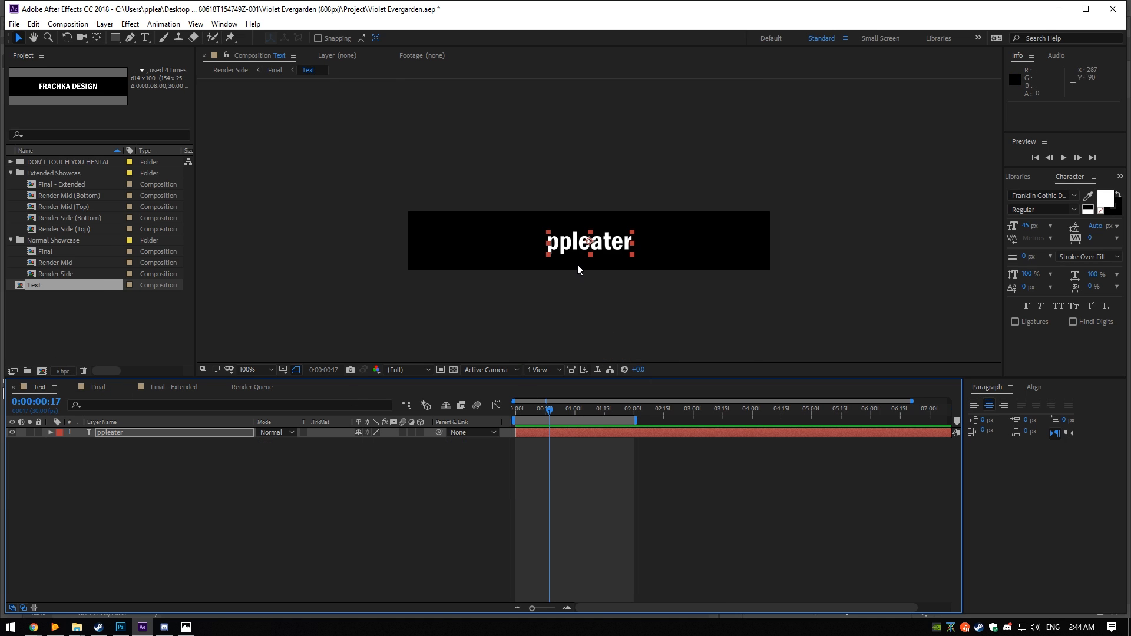
pyautogui.click(1034, 389)
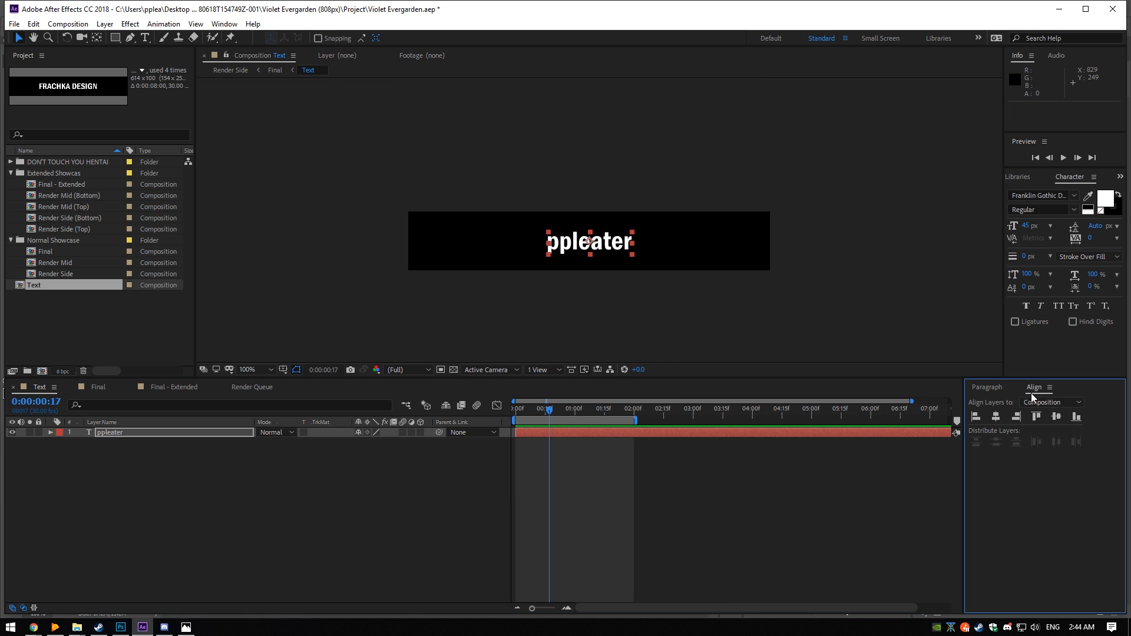
pyautogui.click(997, 417)
pyautogui.click(1056, 417)
# Examine the username text in the Final composition and the lower background in the Final - Extended composition
pyautogui.click(109, 390)
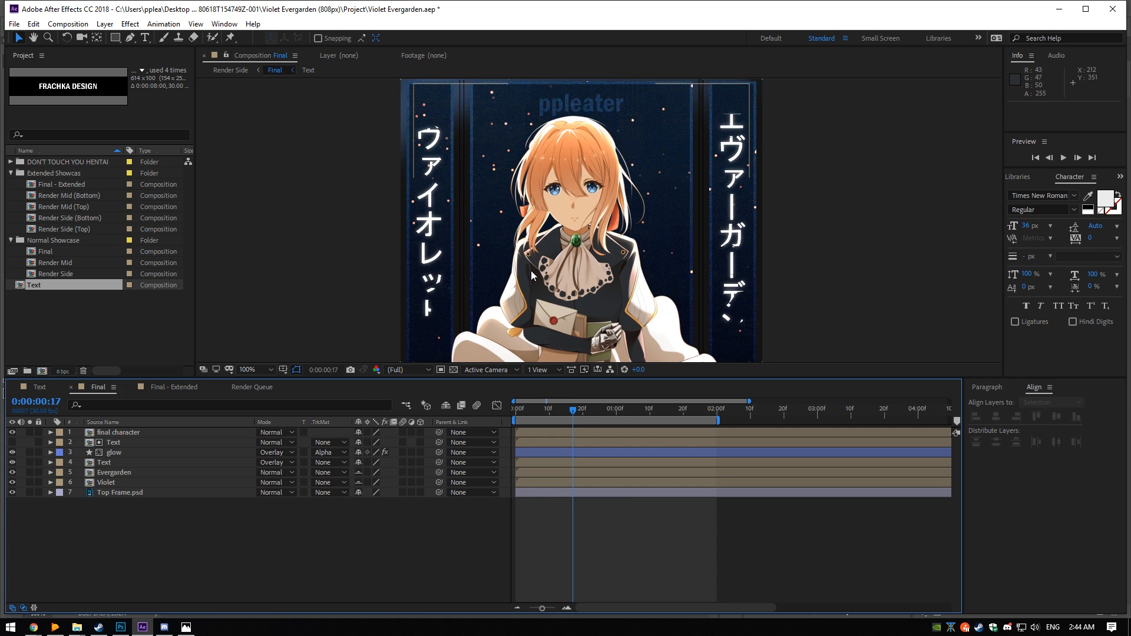
pyautogui.moveTo(567, 104); pyautogui.dragTo(567, 150)
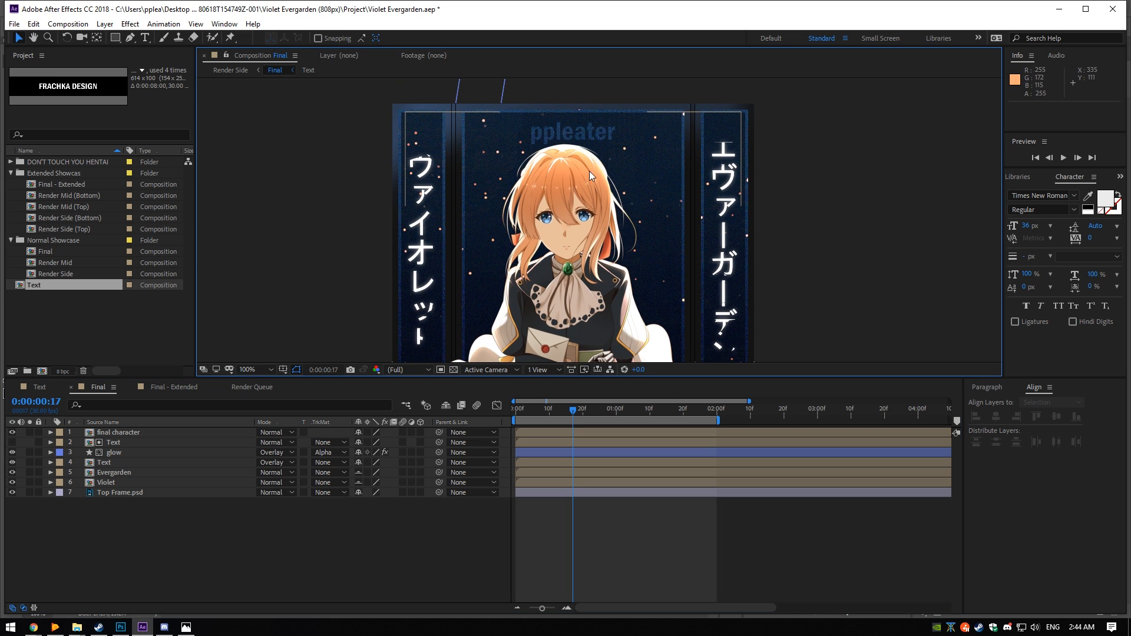
pyautogui.scroll(-5, 591, 167)
pyautogui.scroll(3, 599, 248)
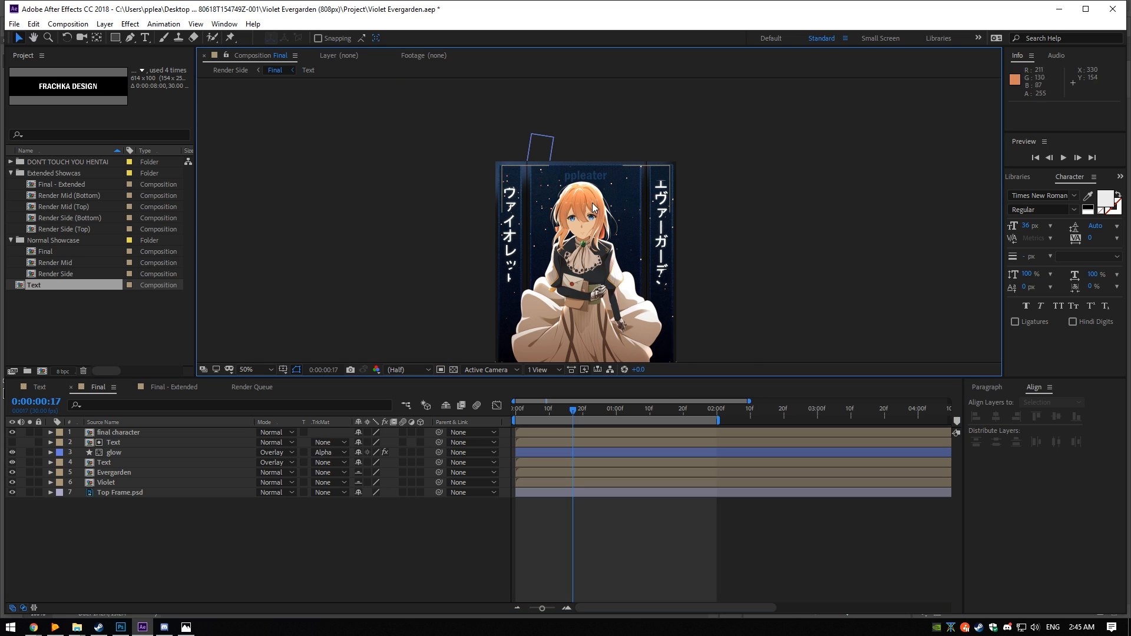
pyautogui.scroll(1, 593, 210)
pyautogui.moveTo(549, 413); pyautogui.dragTo(541, 436)
pyautogui.scroll(-3, 595, 312)
pyautogui.scroll(2, 615, 299)
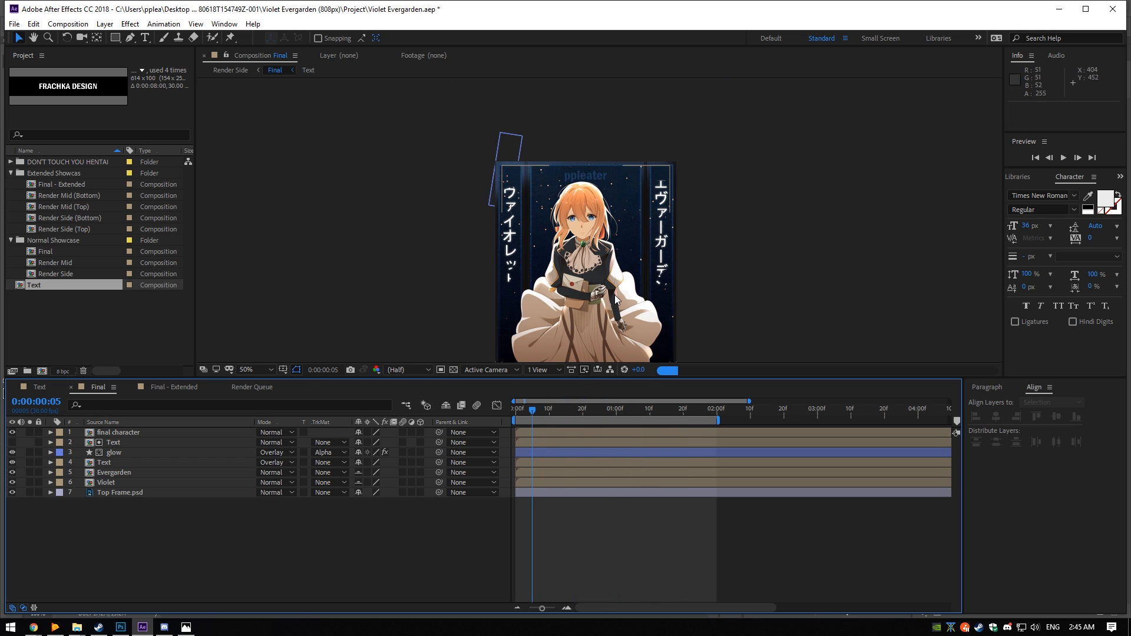
pyautogui.click(174, 387)
pyautogui.scroll(-2, 524, 265)
pyautogui.scroll(4, 547, 212)
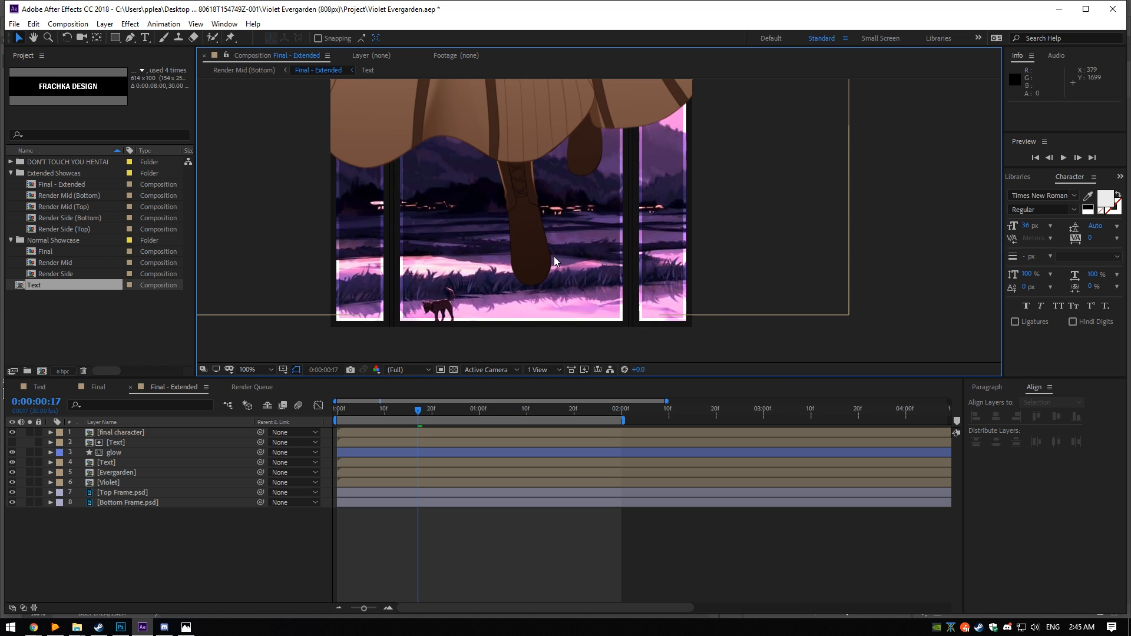
pyautogui.scroll(-2, 599, 218)
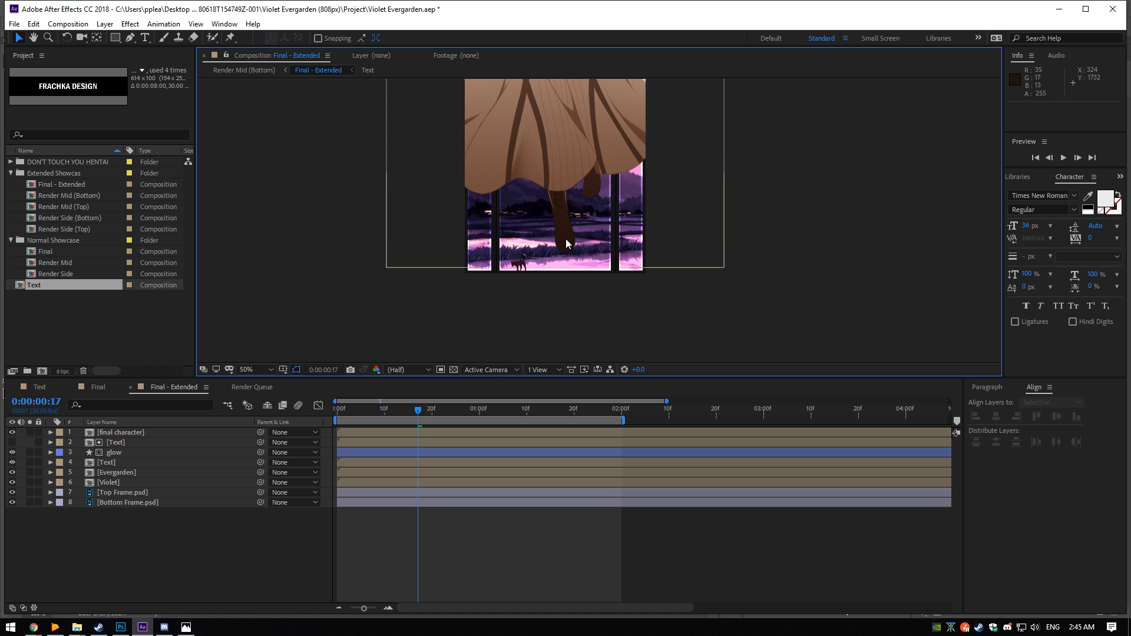
# Switch to Steam and examine how the artwork and screenshot showcases line up with the profile background
pyautogui.click(97, 627)
pyautogui.scroll(-10, 242, 404)
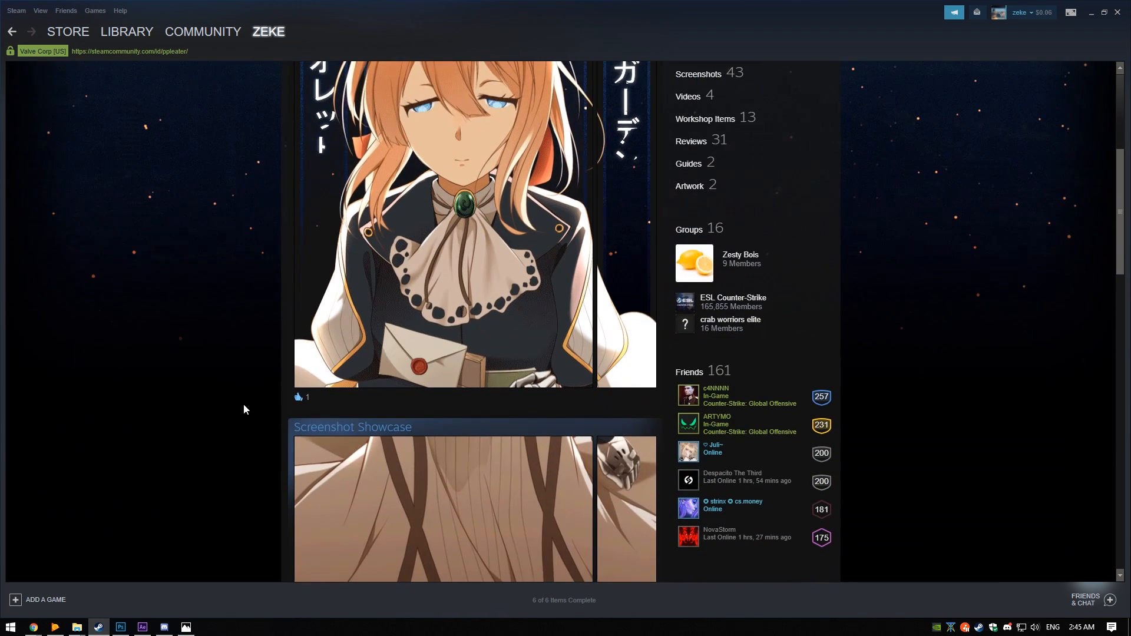
pyautogui.scroll(-4, 258, 383)
pyautogui.scroll(9, 271, 369)
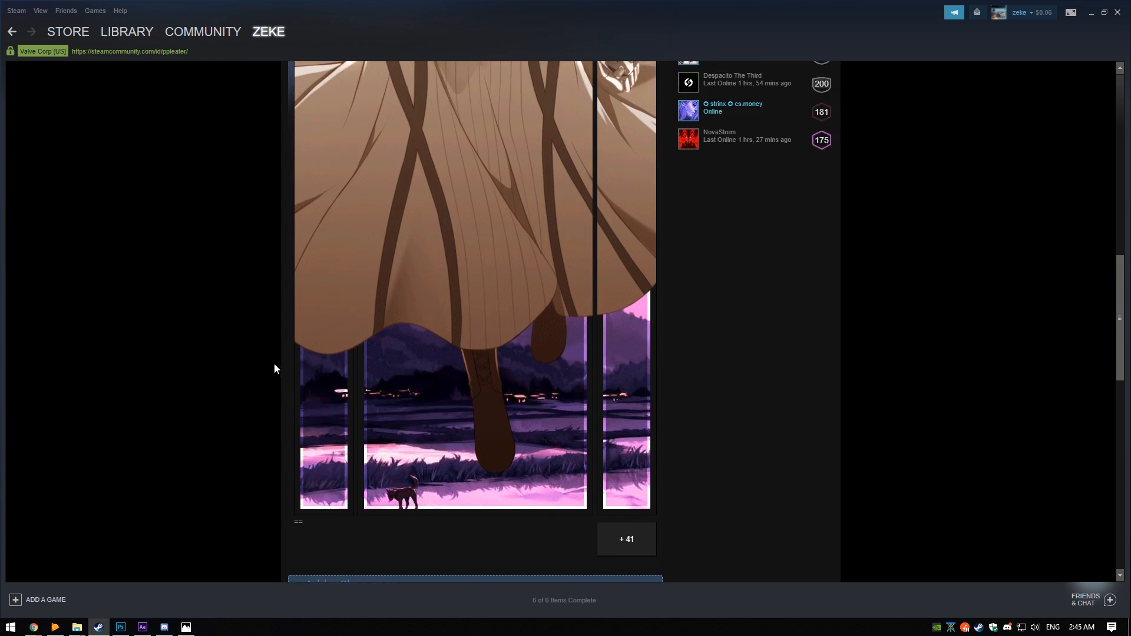
pyautogui.scroll(3, 222, 472)
pyautogui.scroll(-9, 246, 455)
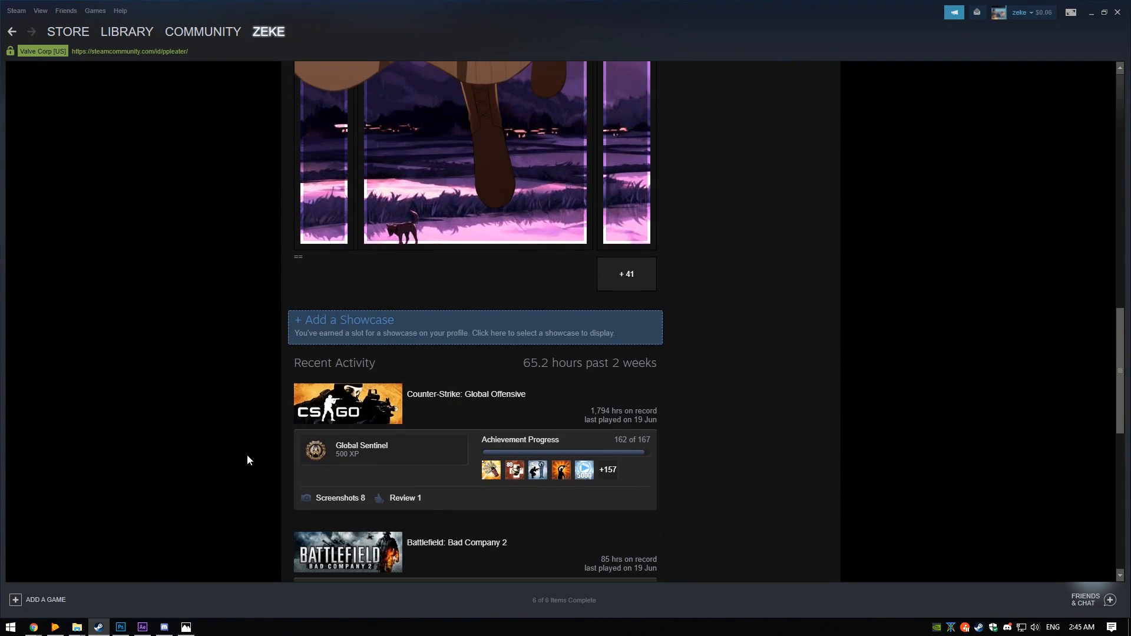
pyautogui.scroll(12, 323, 202)
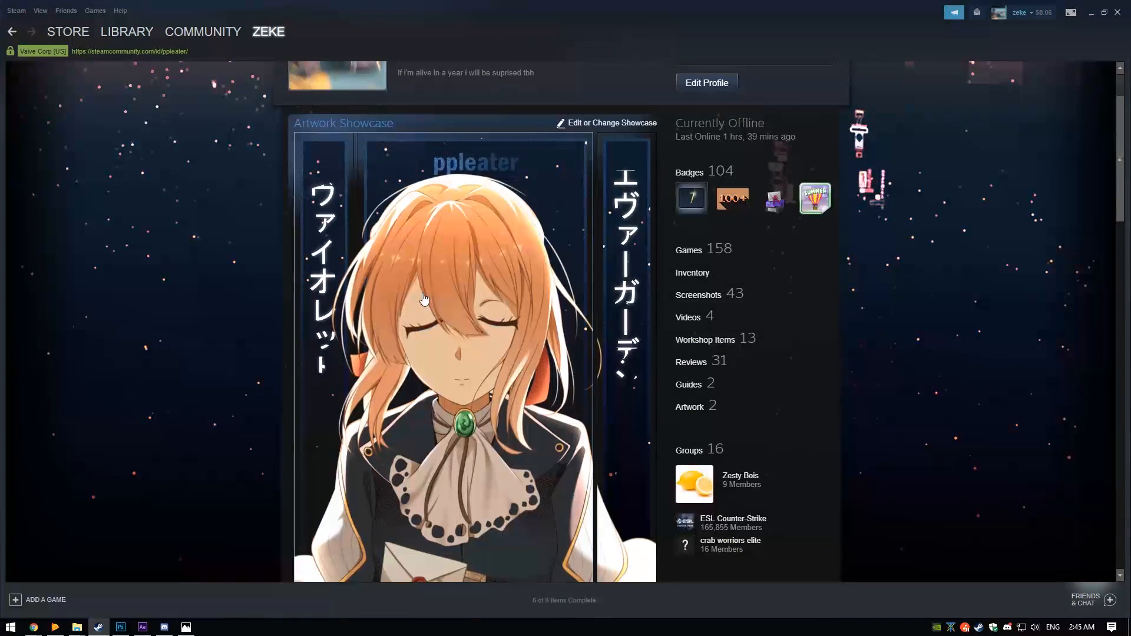
pyautogui.scroll(3, 424, 294)
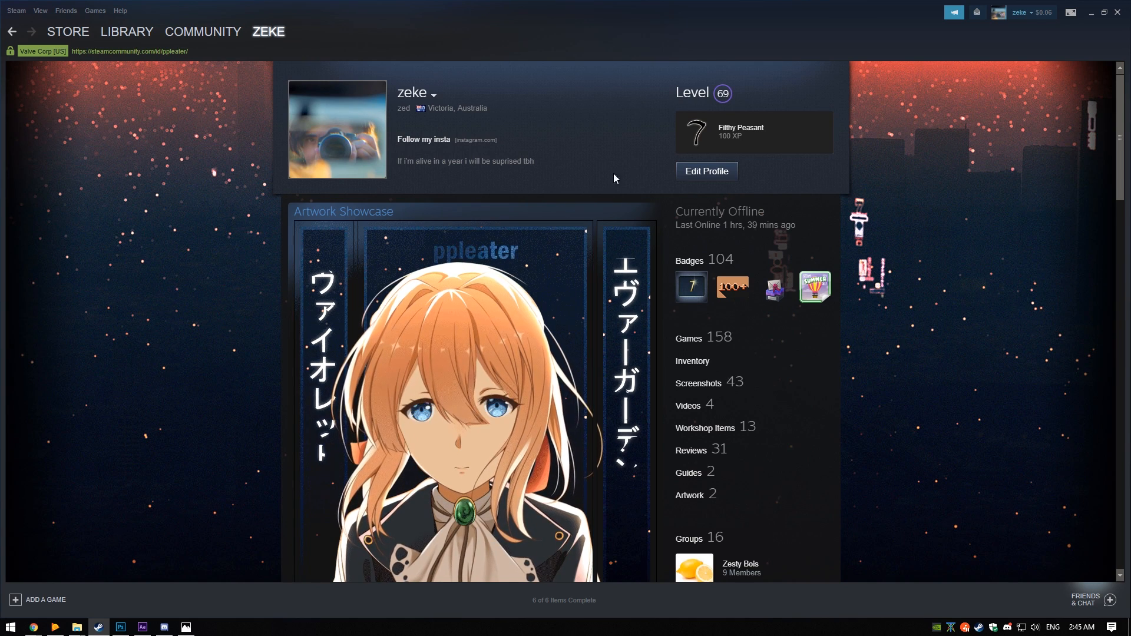
pyautogui.scroll(-5, 462, 203)
pyautogui.scroll(-7, 461, 203)
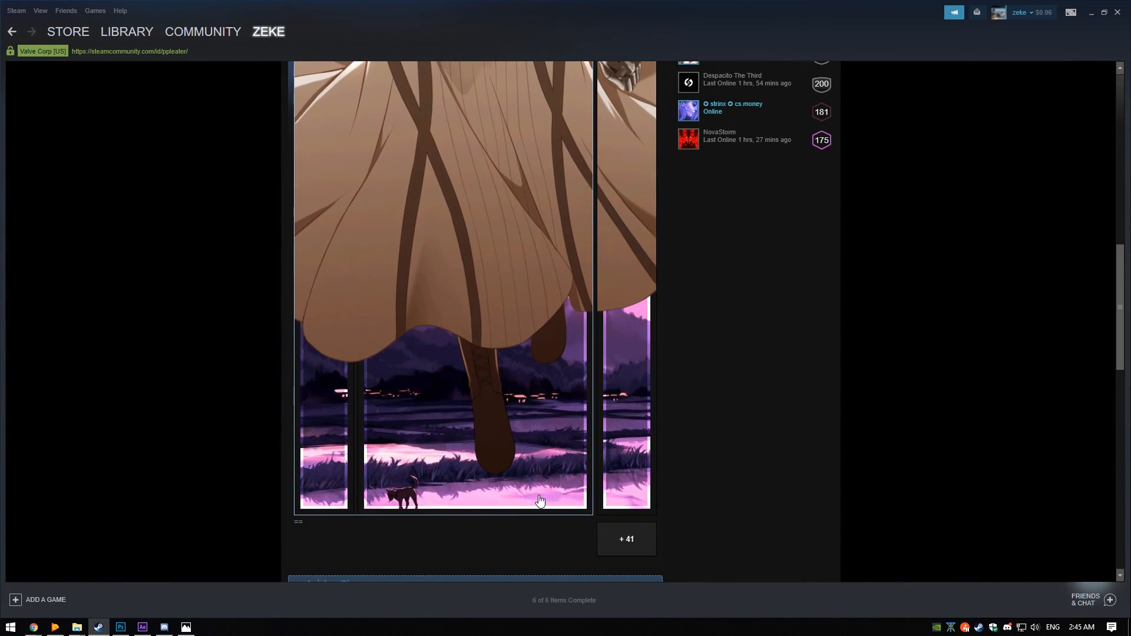
pyautogui.click(1091, 12)
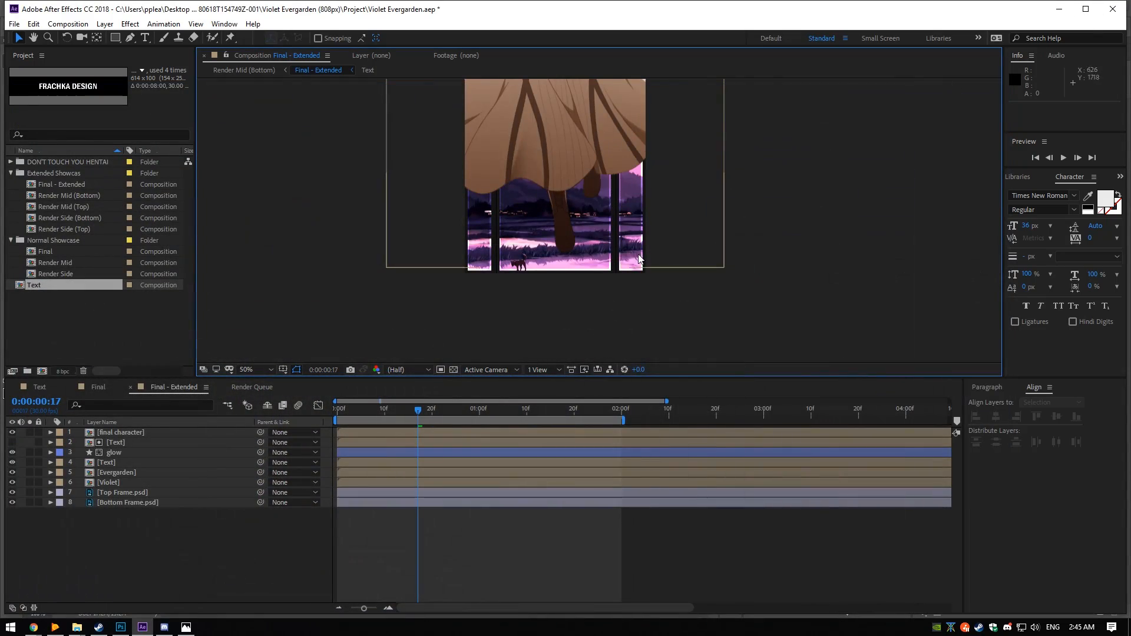
# Switch to Photoshop and open Bottom Frame.psd from the template's Frame folder
pyautogui.scroll(5, 519, 320)
pyautogui.scroll(-5, 516, 306)
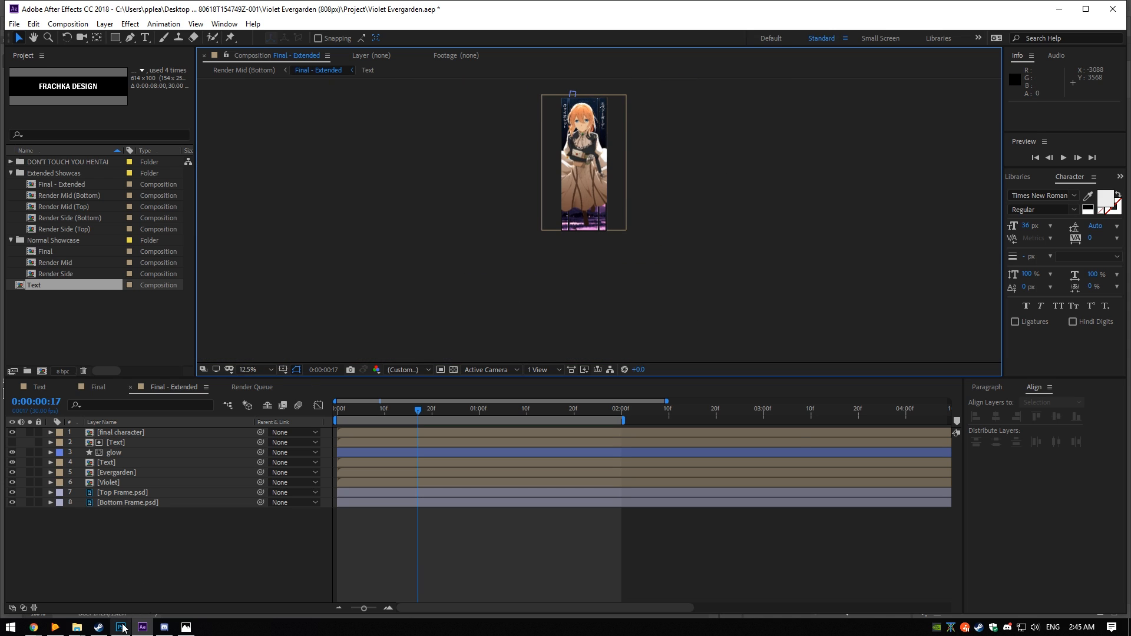
pyautogui.hotkey('alt', 'Tab')
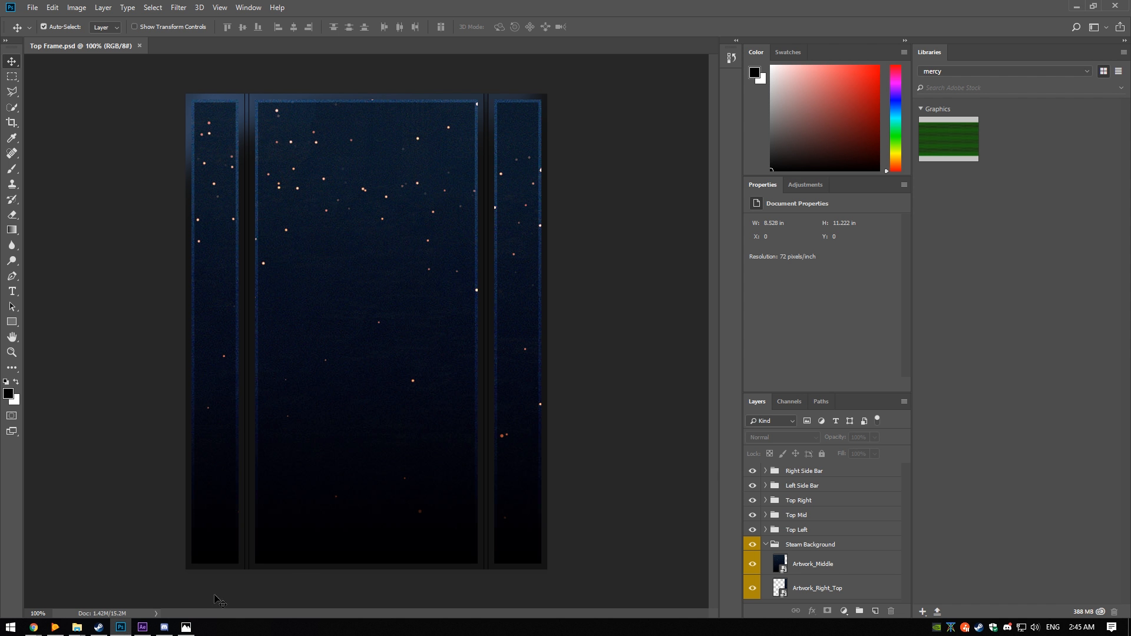
pyautogui.moveTo(76, 626)
pyautogui.click(172, 573)
pyautogui.doubleClick(307, 239)
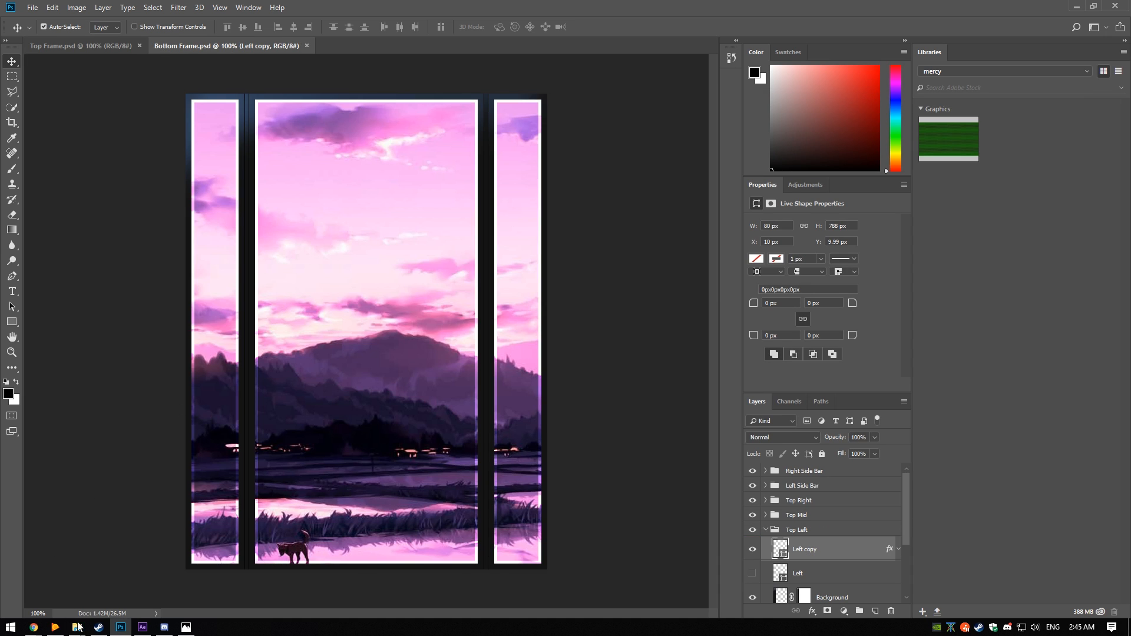
# Place the Artwork_Middle image above Layer 5, align it over the left and middle panels, and flip it vertically
pyautogui.scroll(-3, 809, 567)
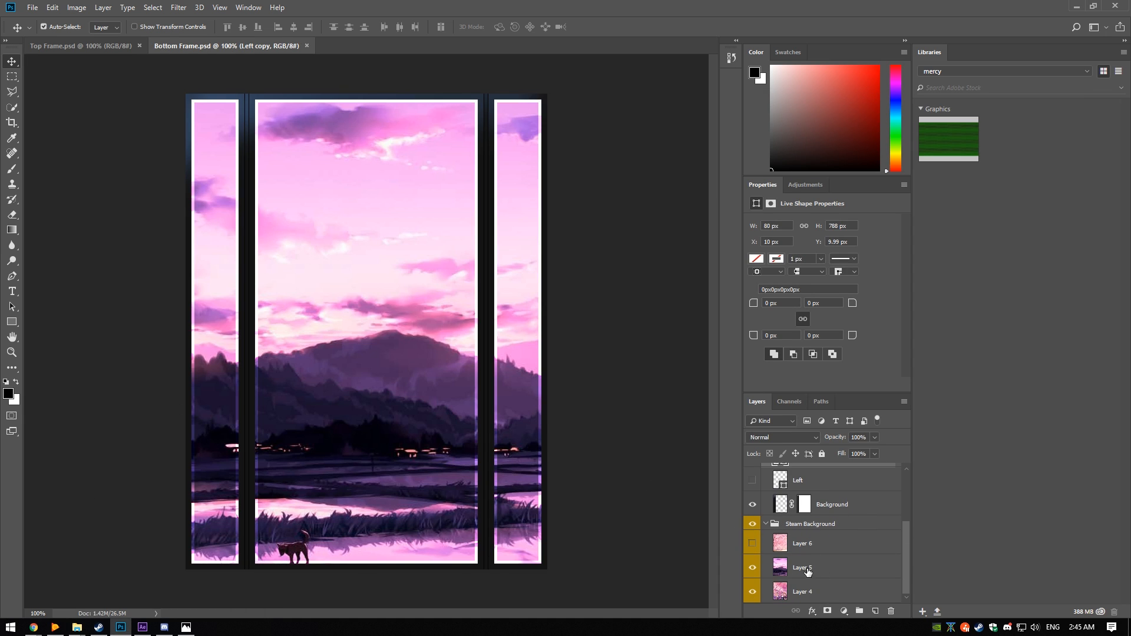
pyautogui.rightClick(813, 568)
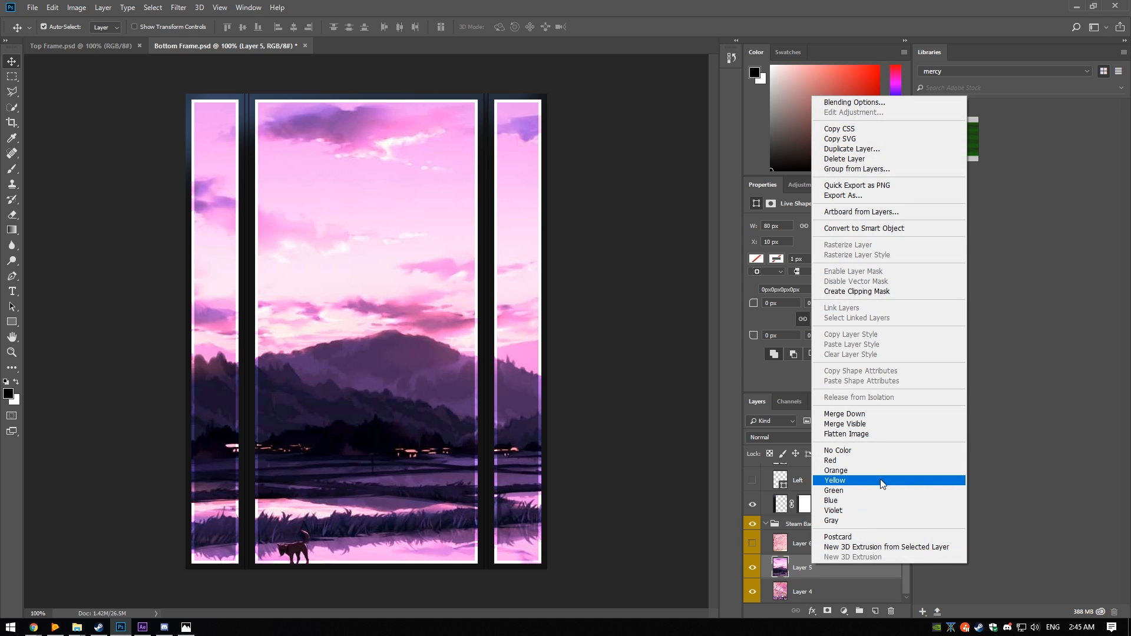
pyautogui.click(77, 627)
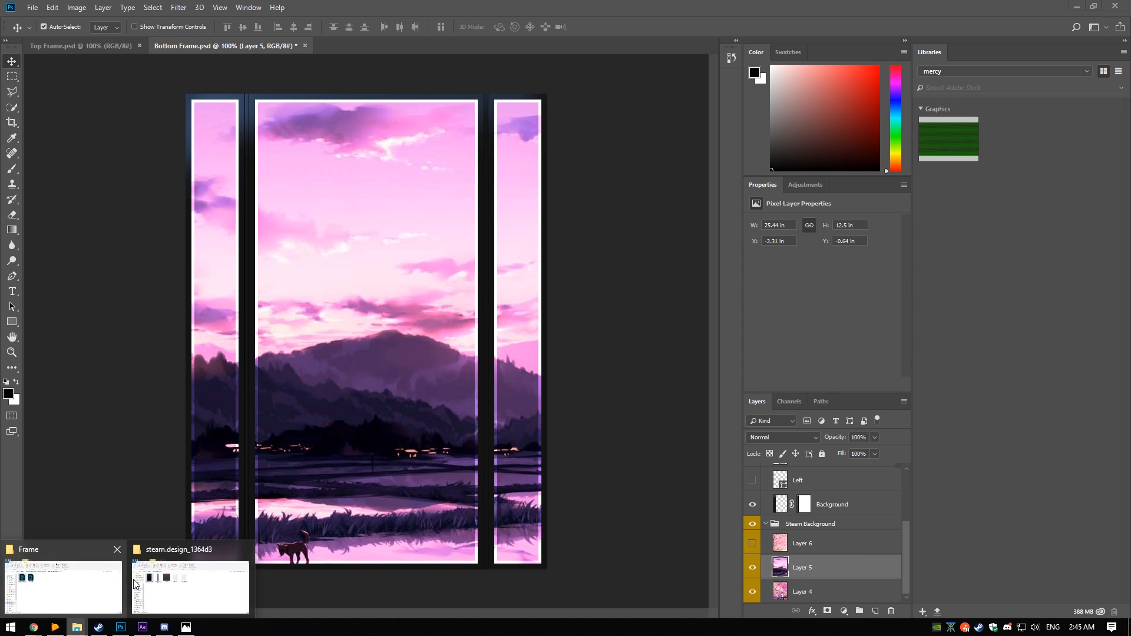
pyautogui.click(189, 583)
pyautogui.click(219, 572)
pyautogui.moveTo(260, 282); pyautogui.dragTo(109, 341)
pyautogui.moveTo(321, 386); pyautogui.dragTo(330, 418)
pyautogui.rightClick(345, 410)
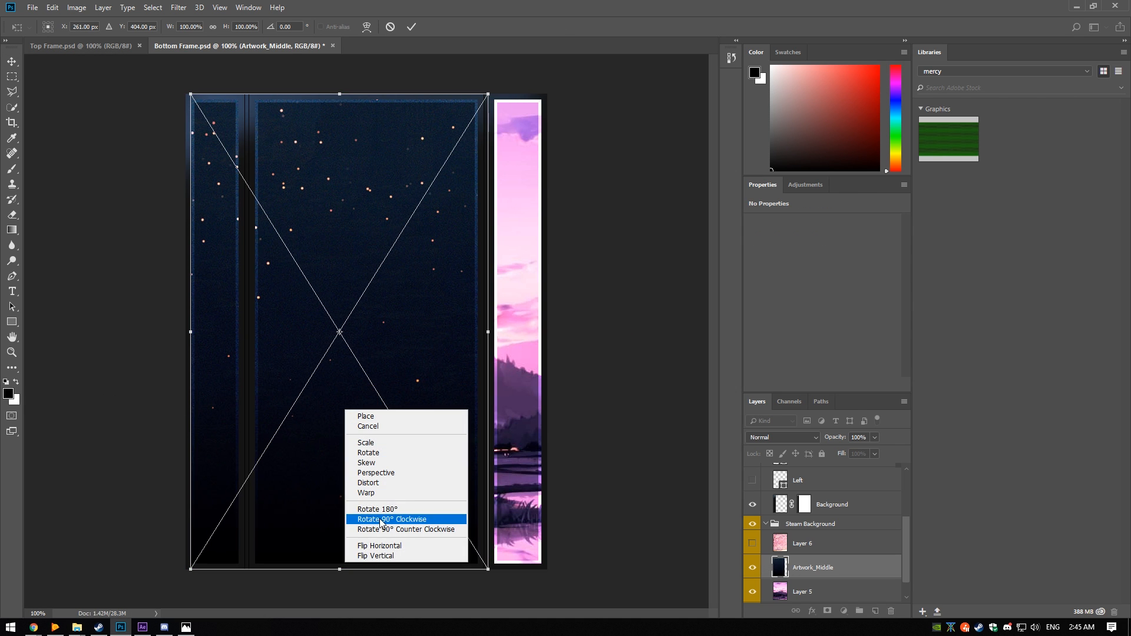
pyautogui.click(379, 556)
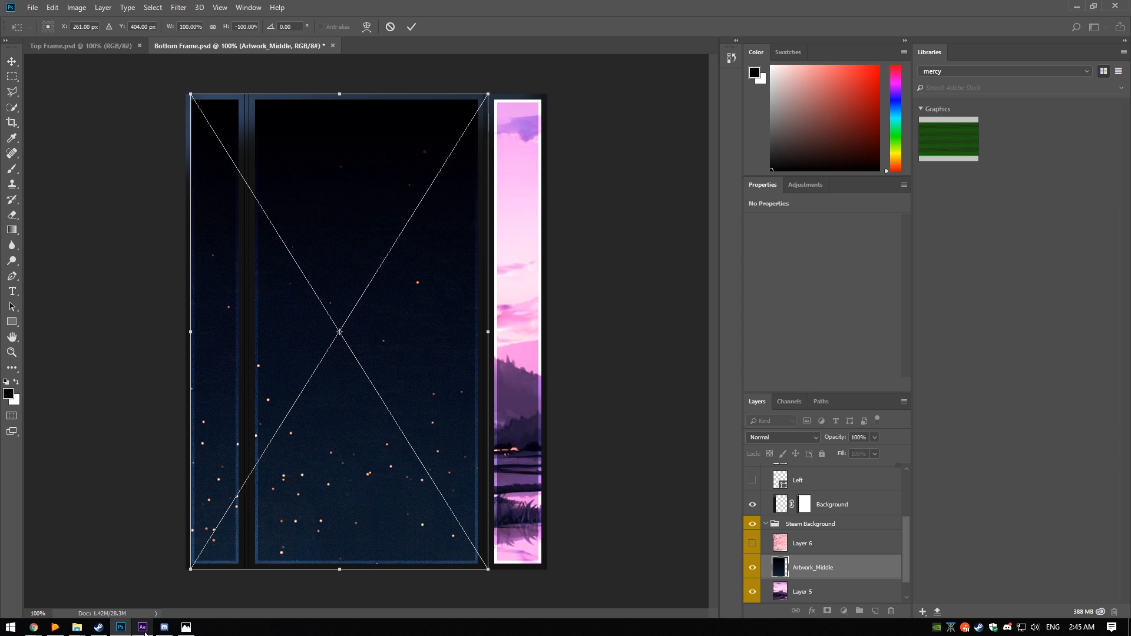
# Try to add the Artwork_Right_Top image from the steam.design_1364d3 folder while the Artwork_Middle transform is still active
pyautogui.moveTo(72, 628)
pyautogui.click(114, 598)
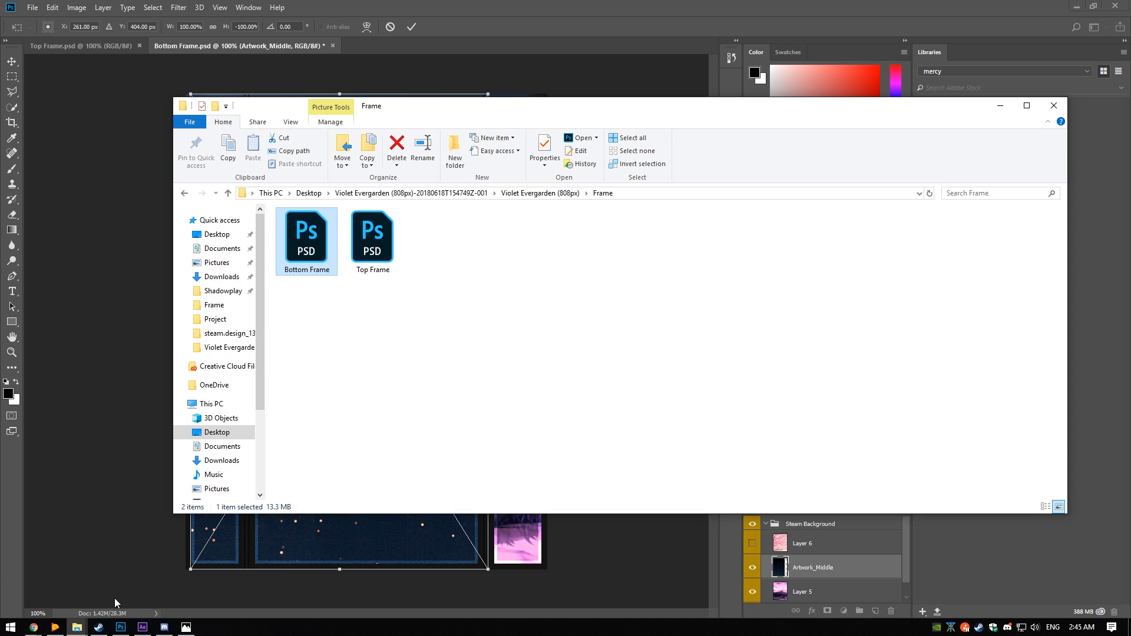
pyautogui.click(188, 589)
pyautogui.moveTo(335, 306); pyautogui.dragTo(131, 298)
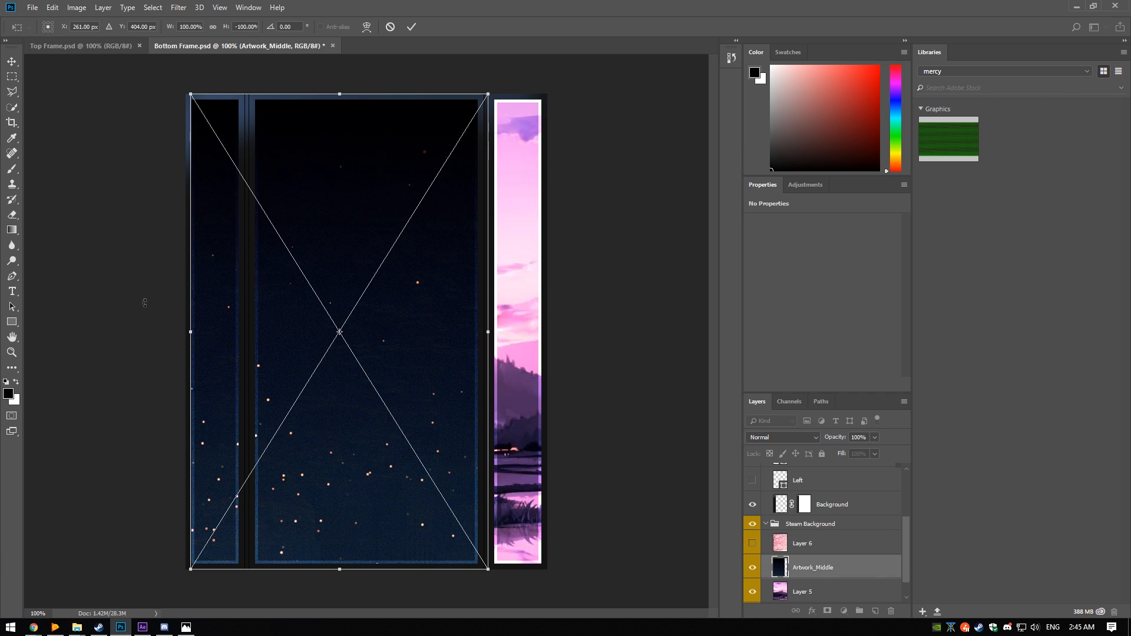
pyautogui.click(77, 627)
pyautogui.click(223, 573)
pyautogui.moveTo(333, 303); pyautogui.dragTo(566, 102)
pyautogui.moveTo(510, 152); pyautogui.dragTo(546, 108)
# Commit the Artwork_Middle placement and place the Artwork_Right_Top image from the steam.design_1364d3 folder over the right panel
pyautogui.press('Return')
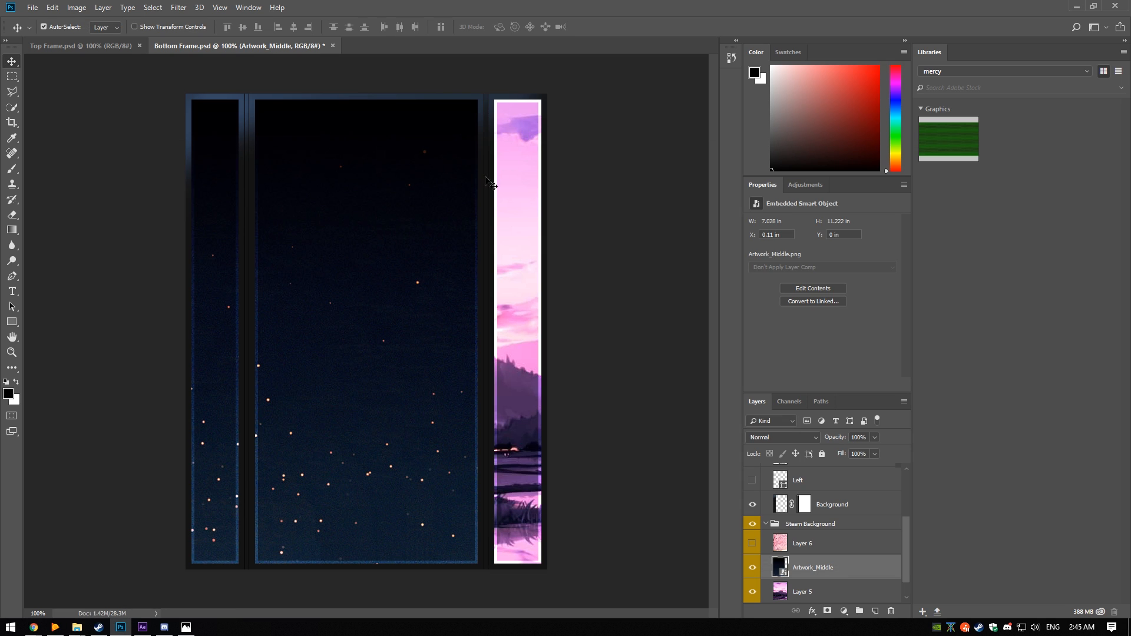
pyautogui.click(223, 573)
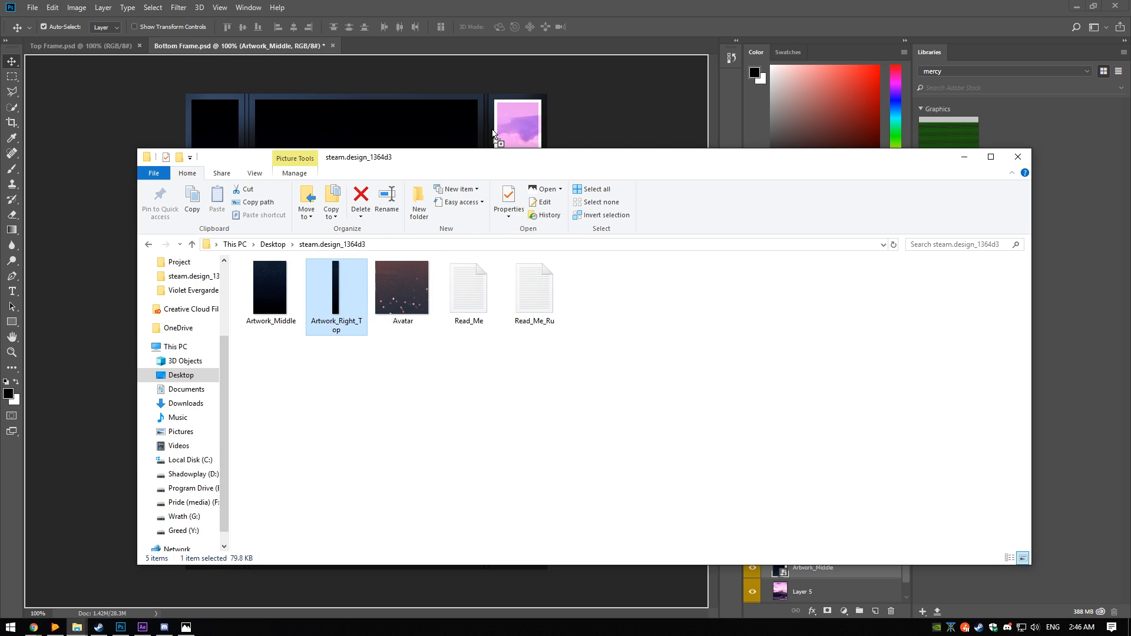
pyautogui.click(515, 112)
pyautogui.moveTo(351, 286); pyautogui.dragTo(504, 295)
pyautogui.rightClick(516, 405)
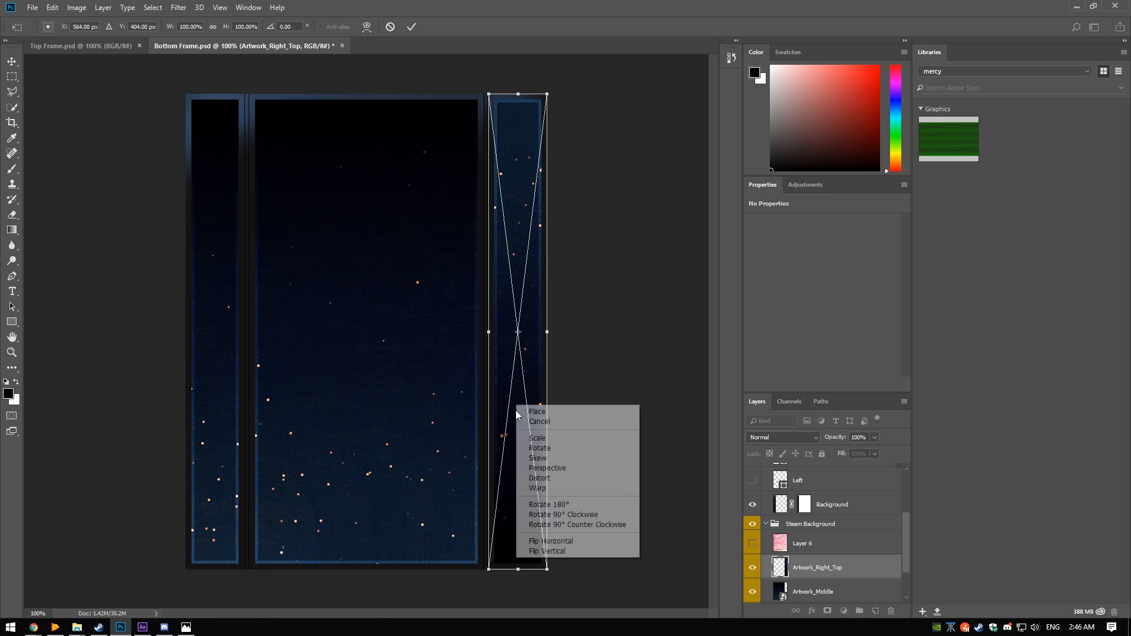
pyautogui.click(542, 541)
pyautogui.rightClick(529, 533)
pyautogui.click(548, 511)
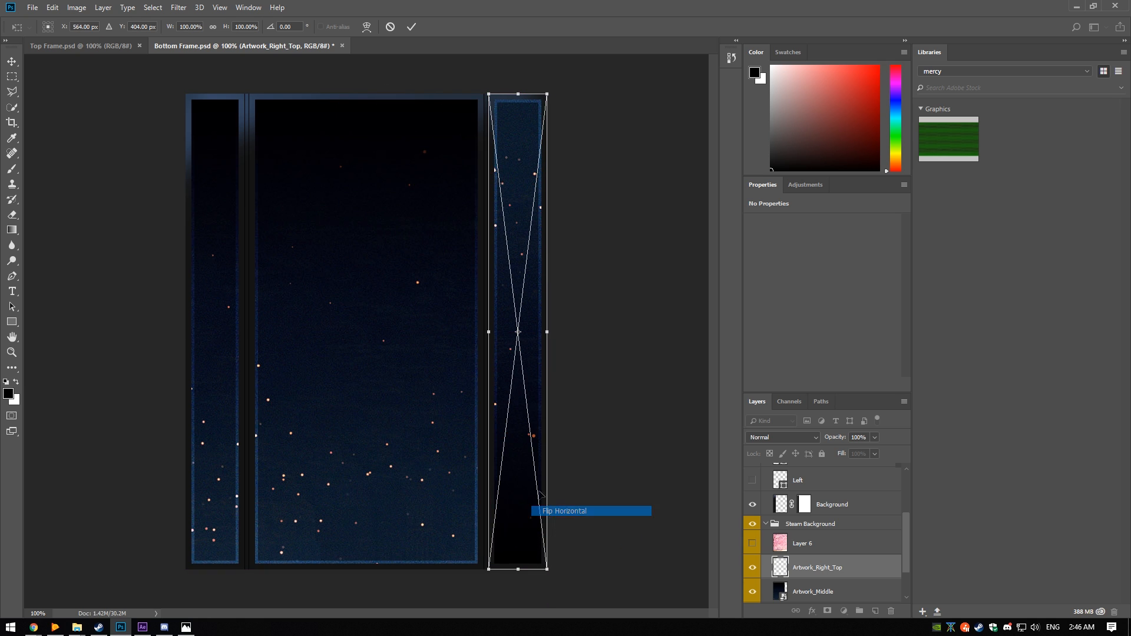
# Flip the Artwork_Right_Top image vertically, commit its placement, and save Bottom Frame.psd
pyautogui.rightClick(511, 456)
pyautogui.click(547, 602)
pyautogui.hotkey('ctrl', 's')
pyautogui.click(531, 237)
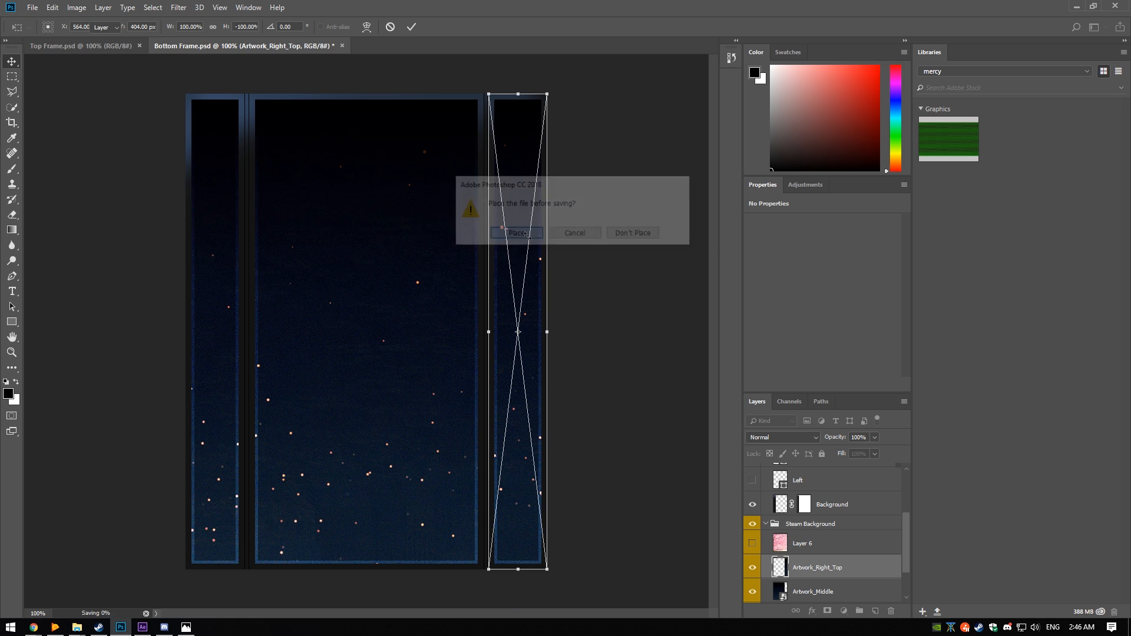
# Switch to After Effects and inspect the updated frame backgrounds in the Final - Extended composition at frame 19
pyautogui.click(140, 628)
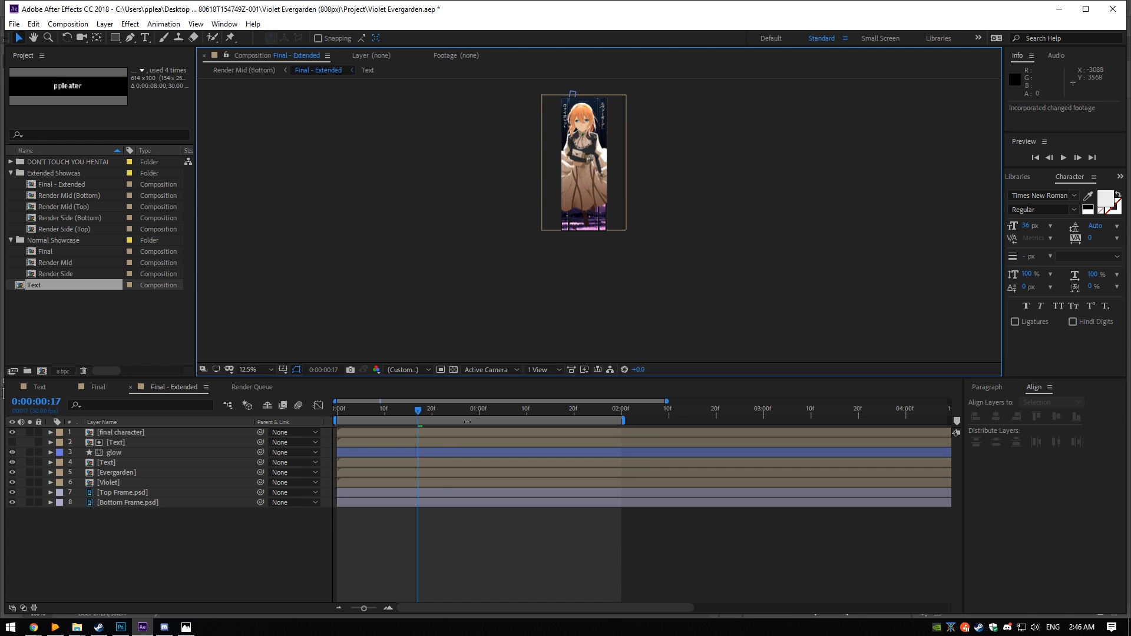
pyautogui.click(422, 419)
pyautogui.click(428, 410)
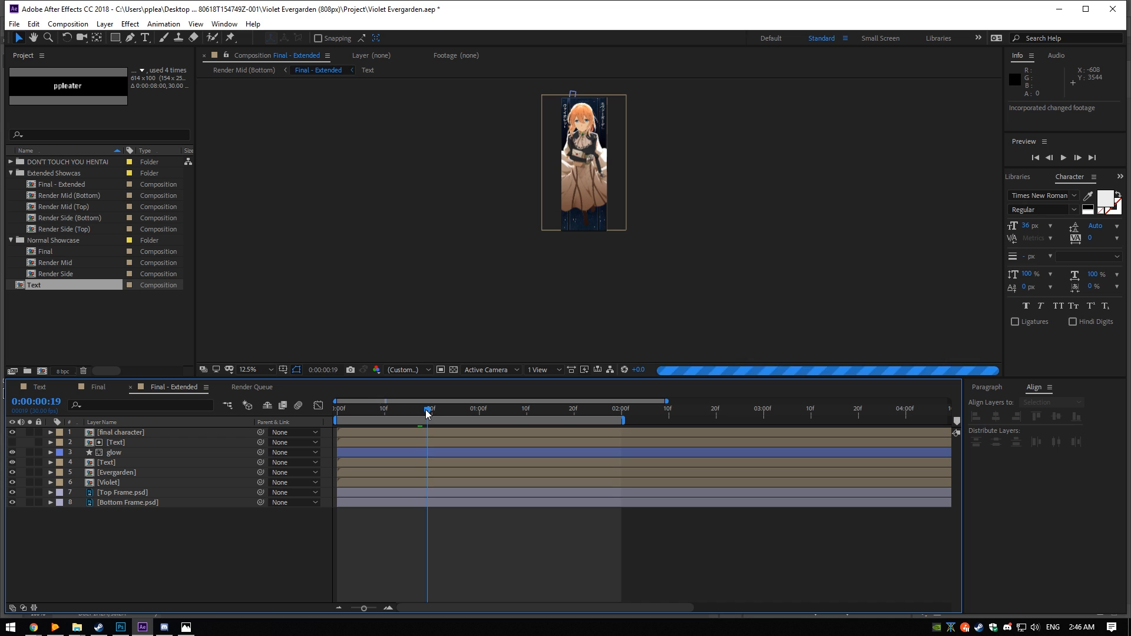
pyautogui.scroll(1, 618, 168)
pyautogui.moveTo(607, 136); pyautogui.dragTo(556, 255)
pyautogui.scroll(-1, 561, 270)
pyautogui.scroll(1, 561, 269)
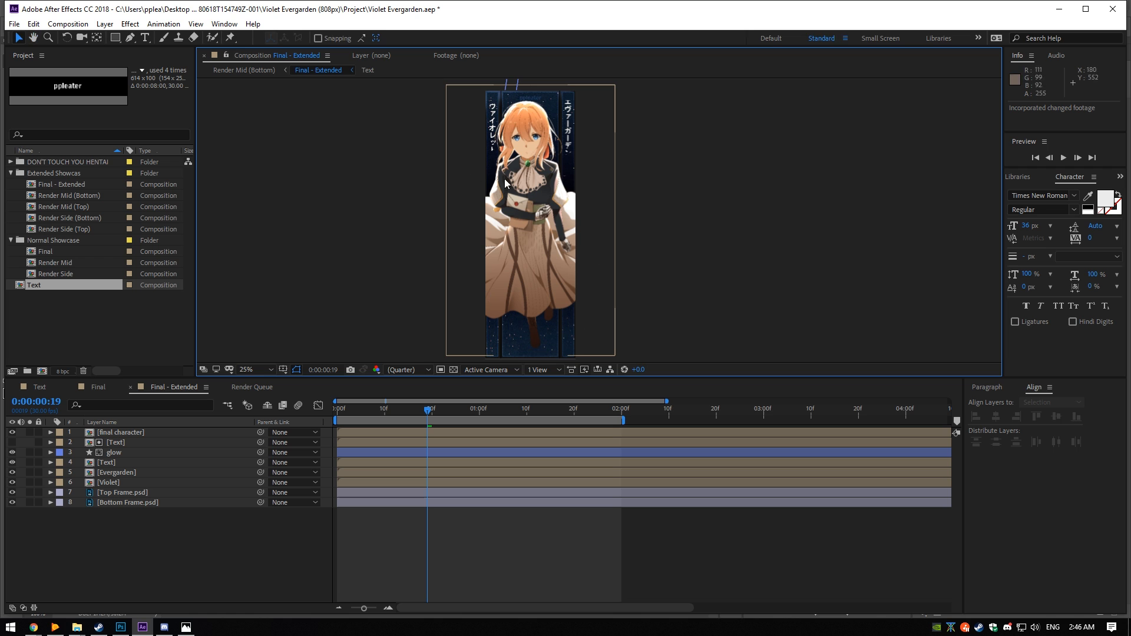
# Switch to Steam and compare the profile's artwork showcase with its background, from the lower artwork up to the profile header
pyautogui.click(98, 627)
pyautogui.scroll(-1, 454, 383)
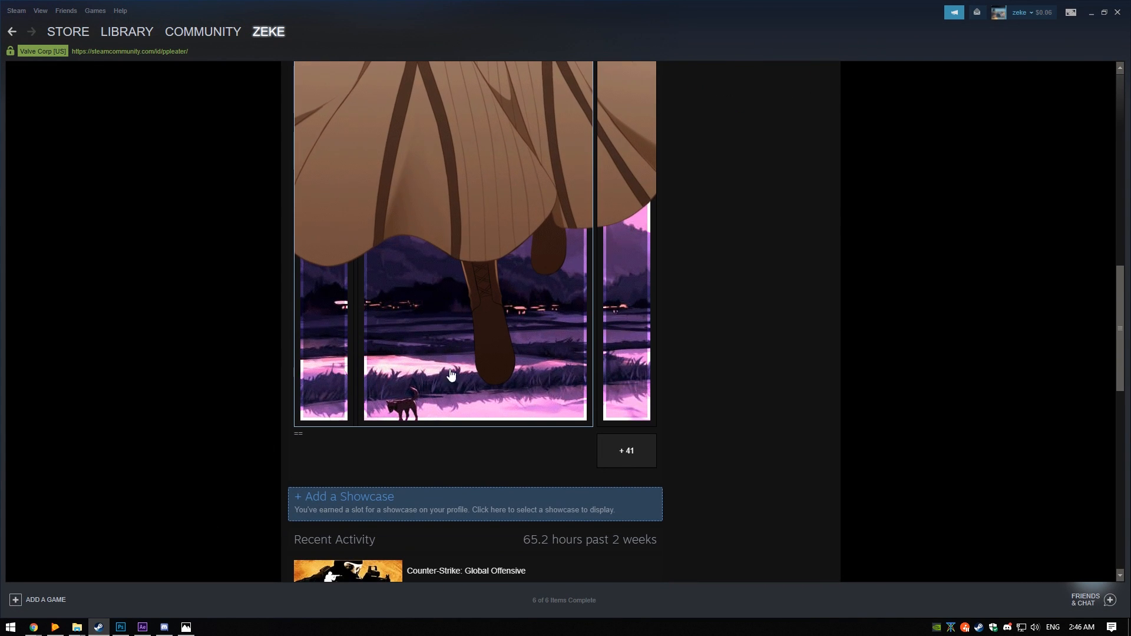
pyautogui.scroll(8, 410, 322)
pyautogui.scroll(3, 411, 322)
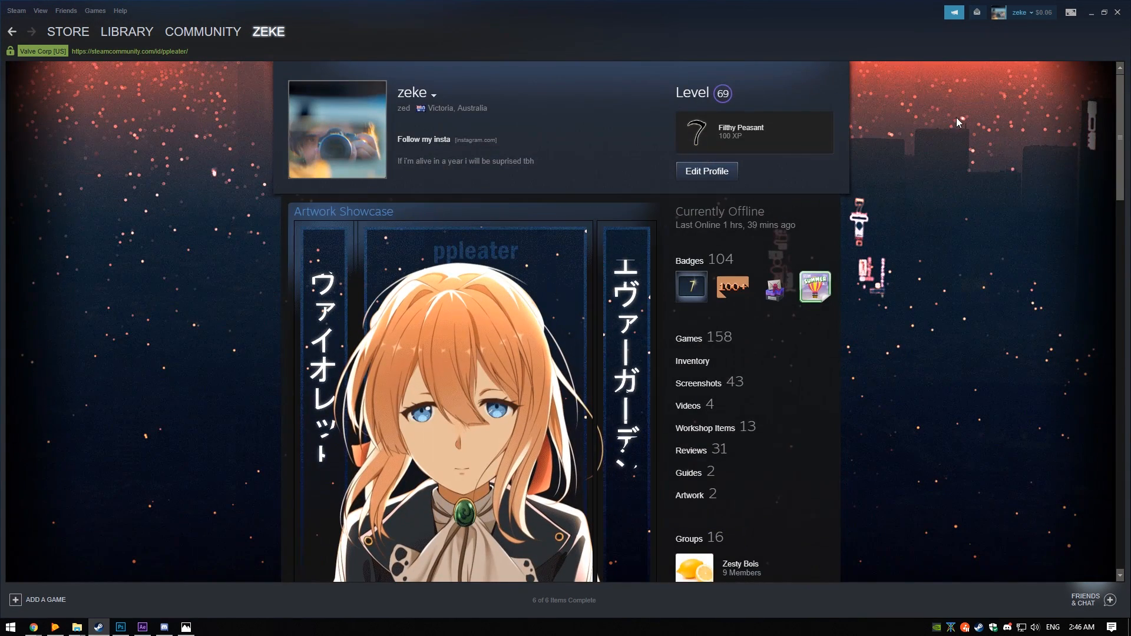
pyautogui.click(1091, 12)
pyautogui.click(406, 552)
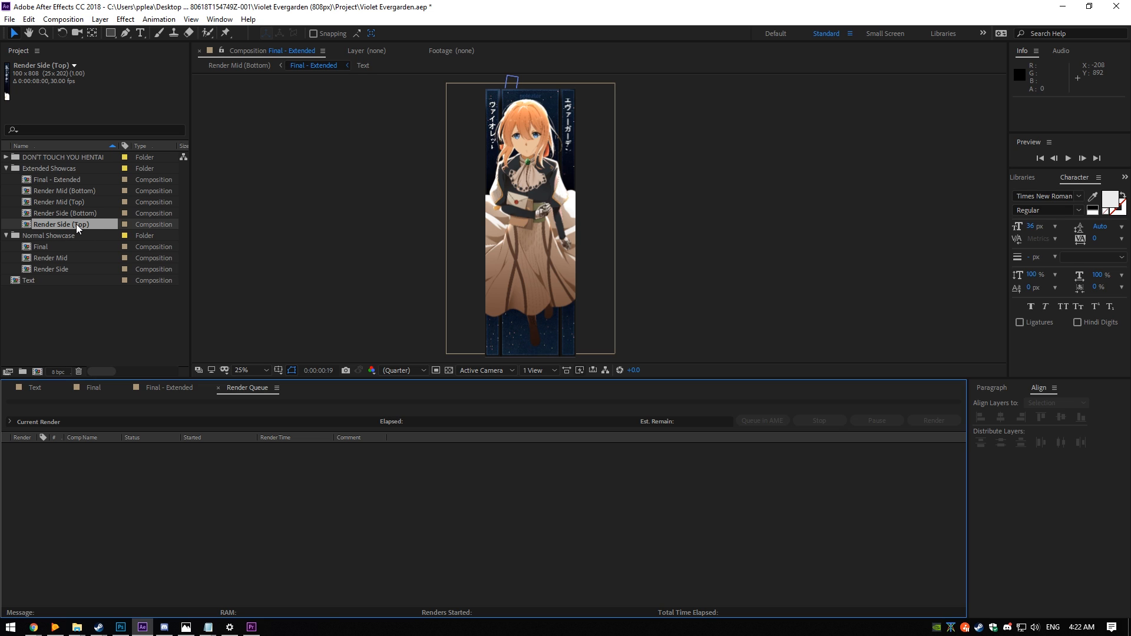
# Open the Render Mid (Bottom), Render Mid (Top), Render Side (Bottom) and Render Side (Top) compositions in After Effects
pyautogui.click(44, 179)
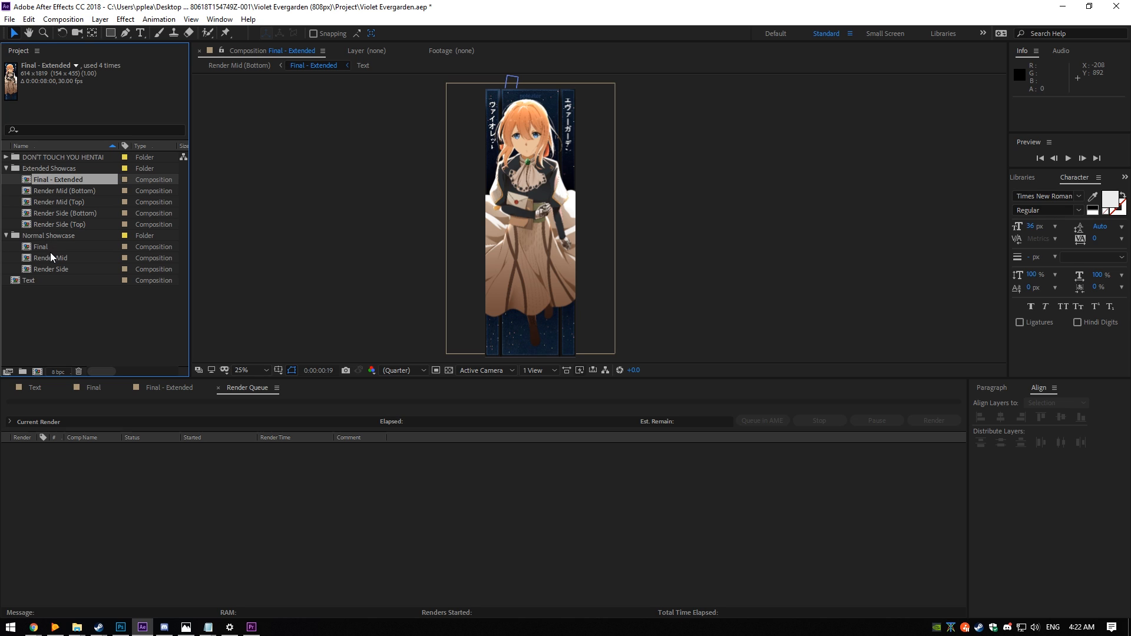
pyautogui.doubleClick(47, 193)
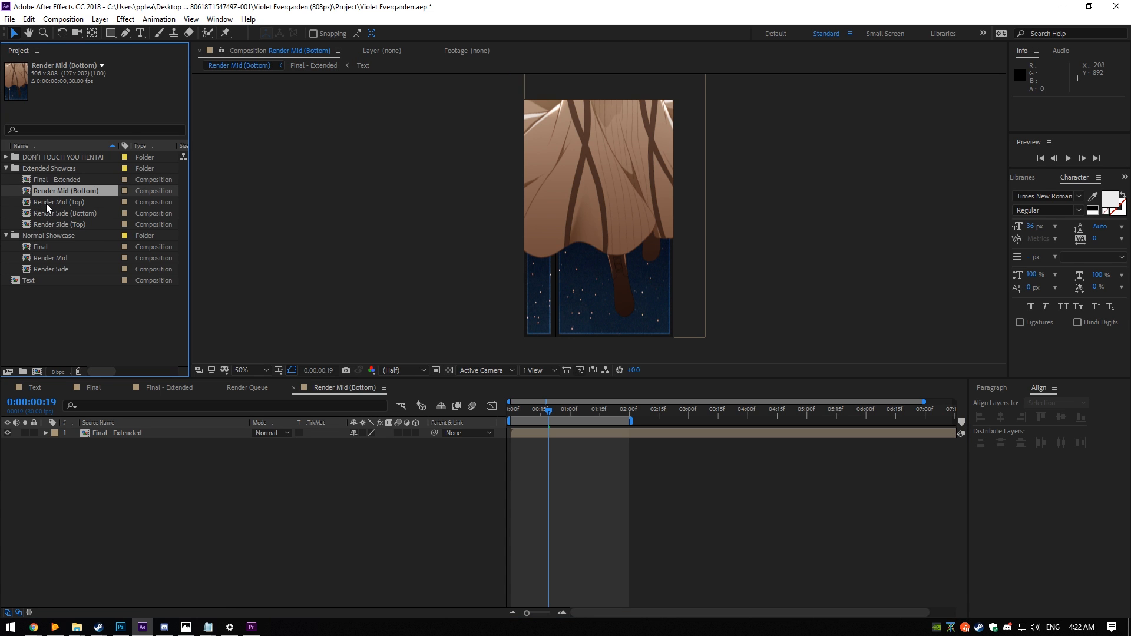
pyautogui.doubleClick(53, 203)
pyautogui.doubleClick(60, 213)
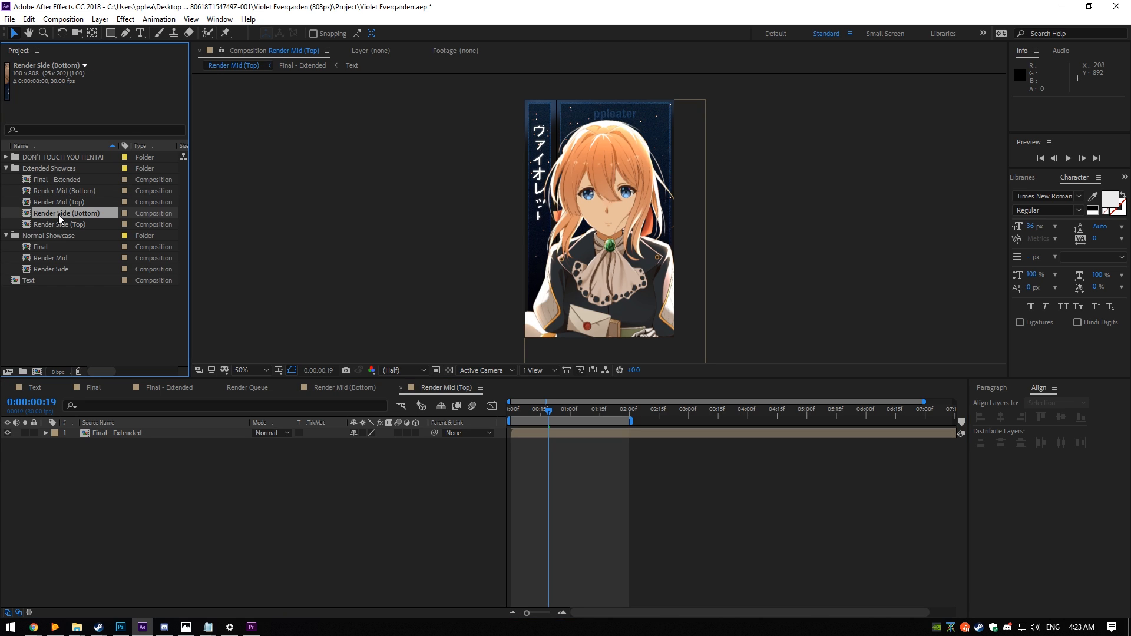
pyautogui.doubleClick(62, 224)
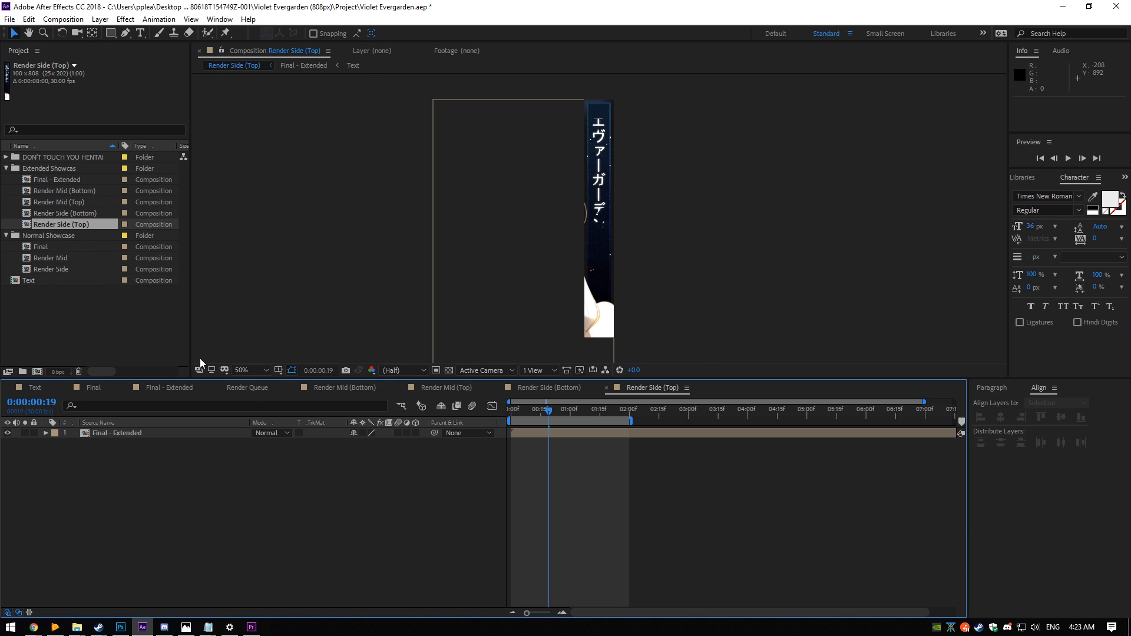
# Add the Render Mid (Bottom) and Render Mid (Top) compositions to the Render Queue
pyautogui.click(324, 389)
pyautogui.click(64, 19)
pyautogui.click(93, 118)
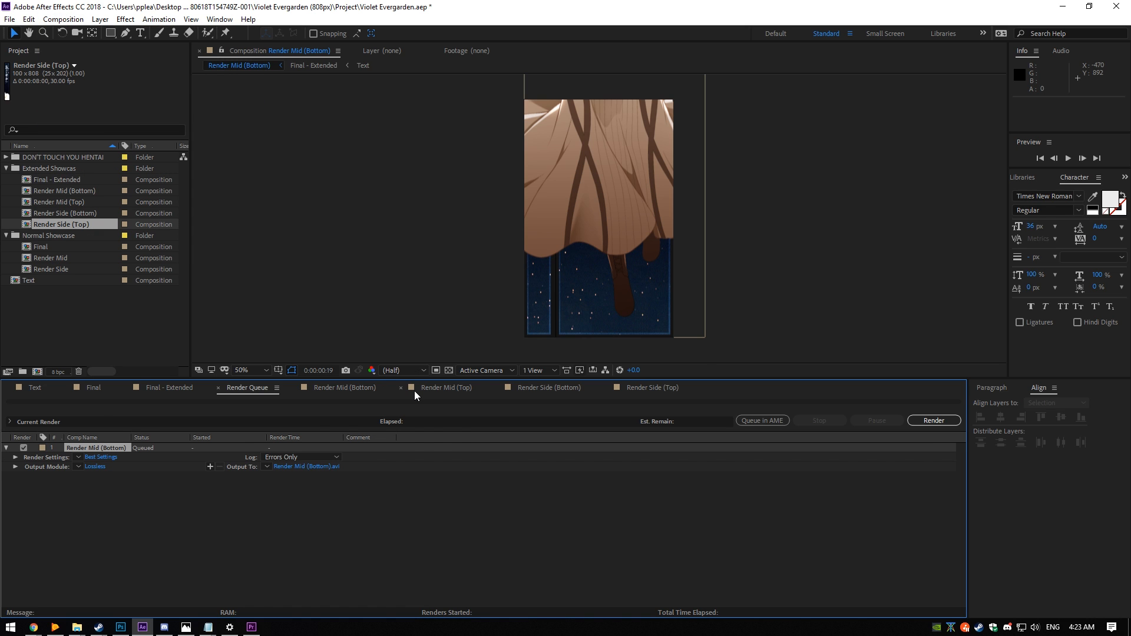
pyautogui.click(446, 388)
pyautogui.click(63, 18)
pyautogui.click(102, 120)
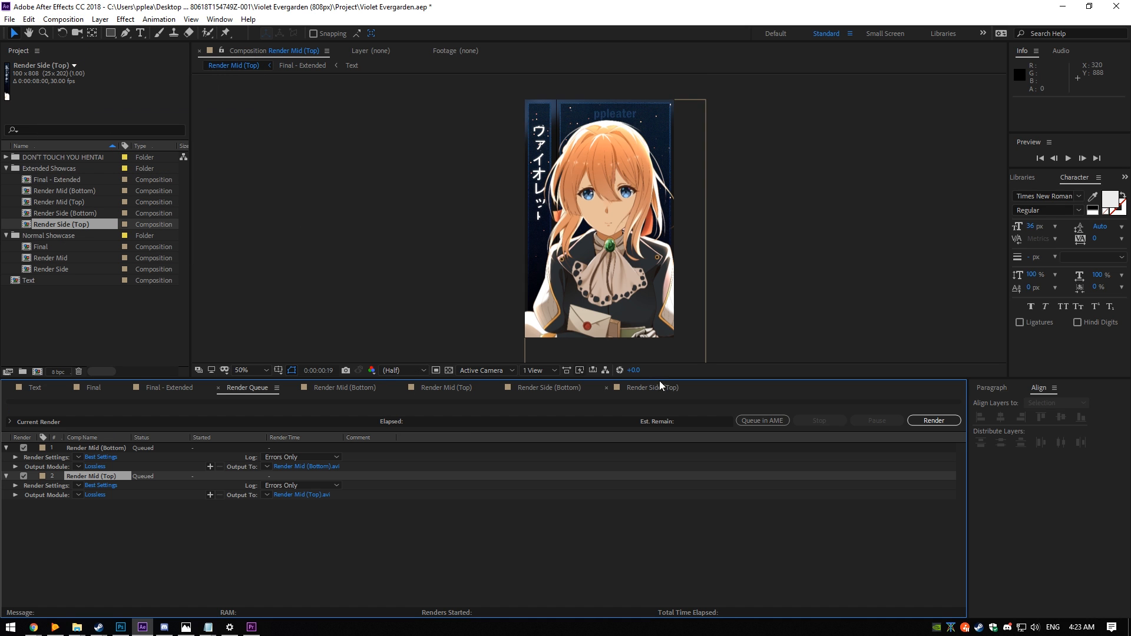
# Add the Render Side (Bottom) and Render Side (Top) compositions to the Render Queue
pyautogui.click(530, 388)
pyautogui.click(63, 19)
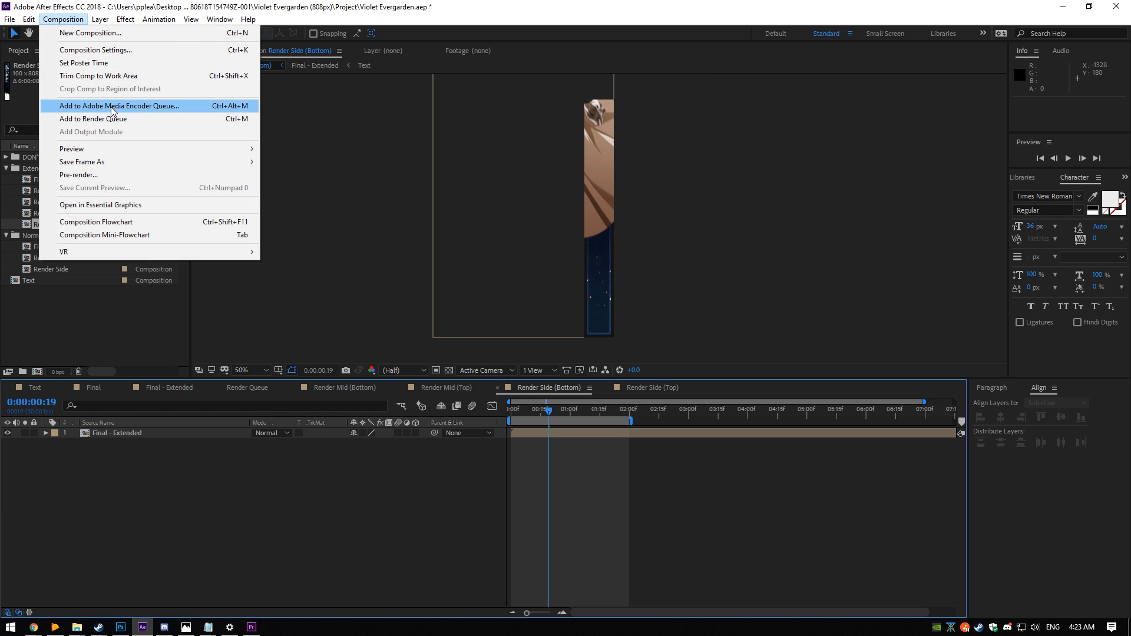
pyautogui.click(101, 120)
pyautogui.click(652, 387)
pyautogui.click(63, 19)
pyautogui.click(101, 119)
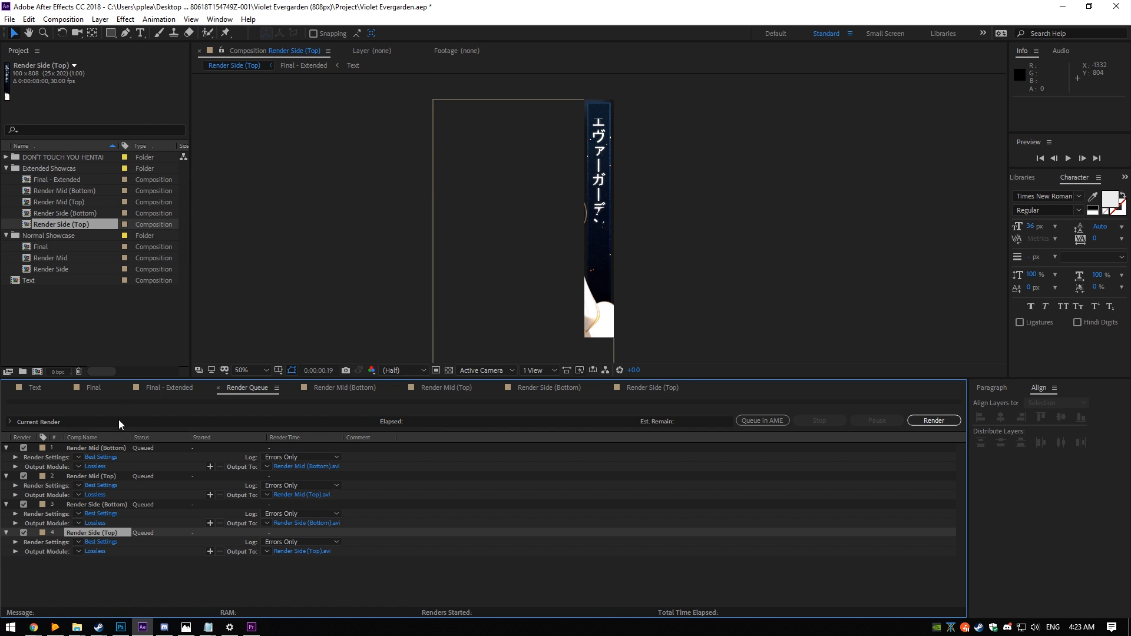
# Set the output format of Render Mid (Bottom) and Render Mid (Top) to PNG Sequence
pyautogui.click(95, 466)
pyautogui.click(533, 169)
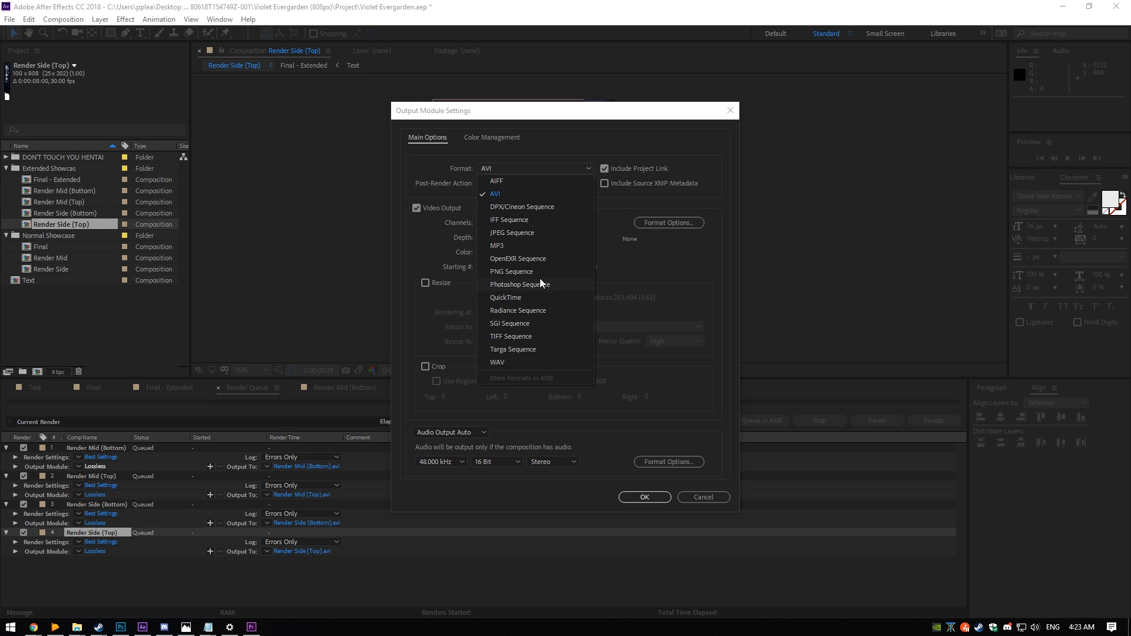
pyautogui.click(512, 271)
pyautogui.click(644, 497)
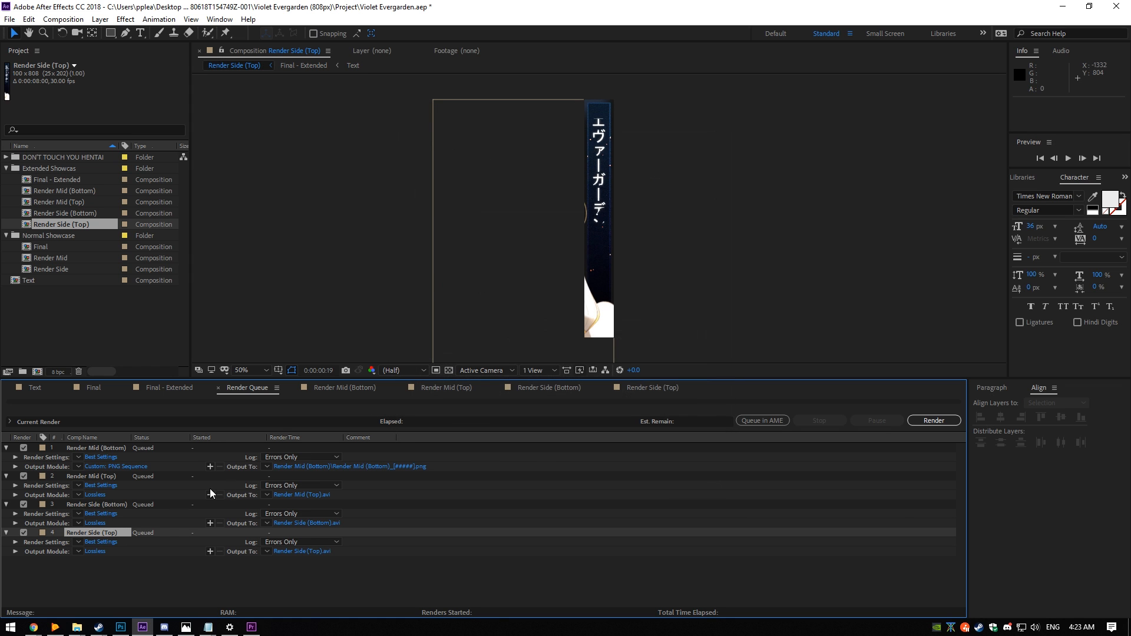
pyautogui.click(94, 495)
pyautogui.click(533, 169)
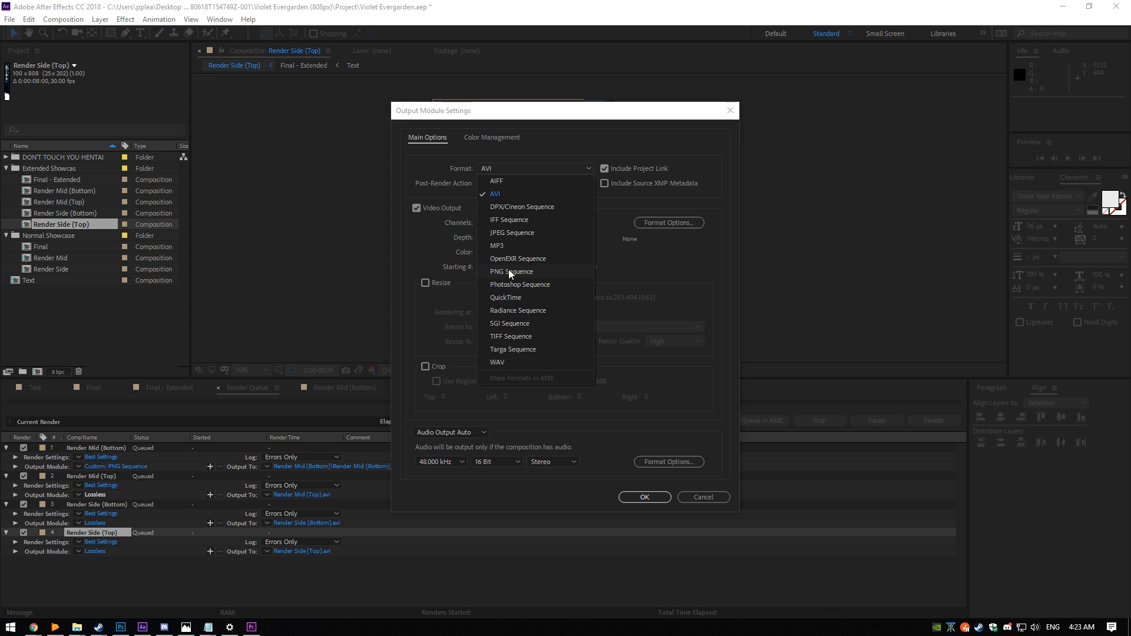
pyautogui.click(512, 272)
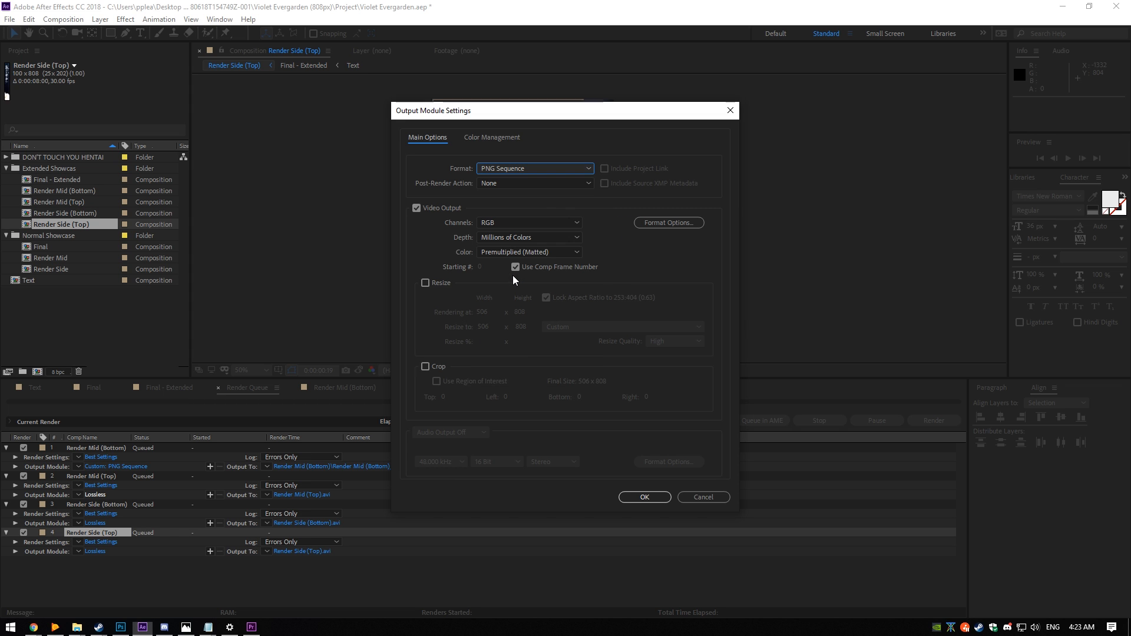
pyautogui.click(645, 497)
# Set the output format of Render Side (Bottom) and Render Side (Top) to PNG Sequence
pyautogui.click(94, 551)
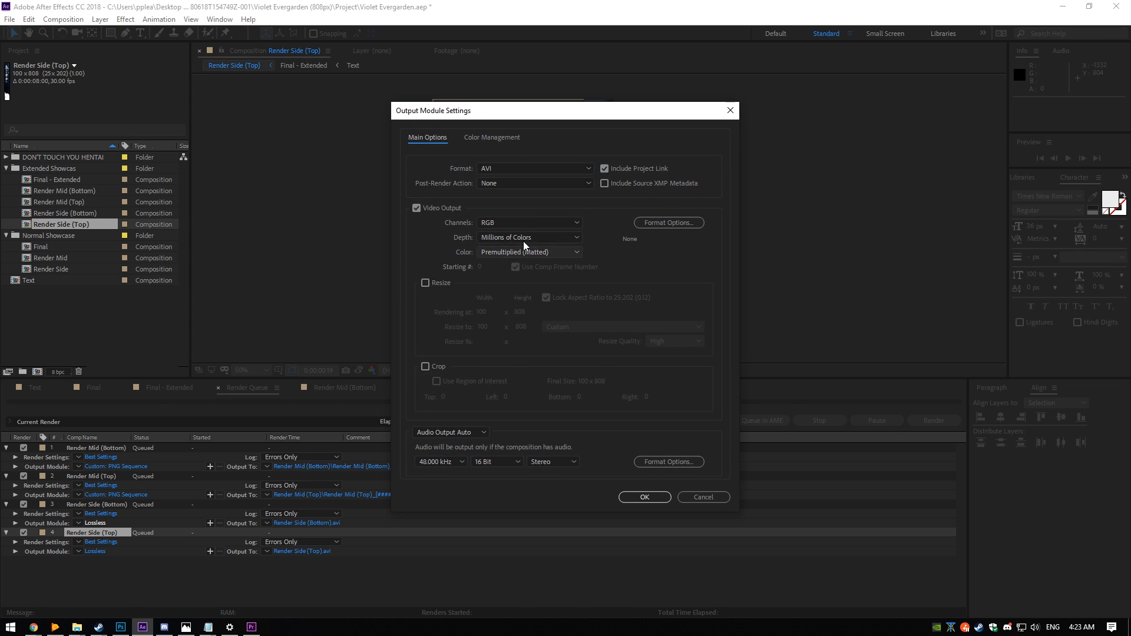
pyautogui.click(533, 168)
pyautogui.click(510, 272)
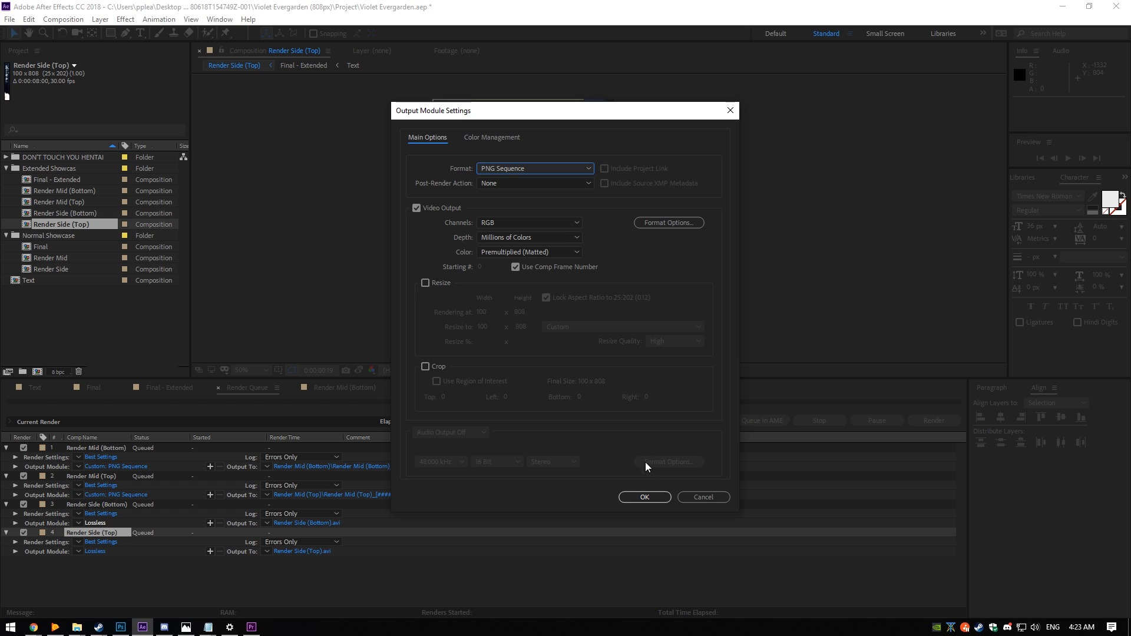
pyautogui.click(645, 497)
pyautogui.click(94, 551)
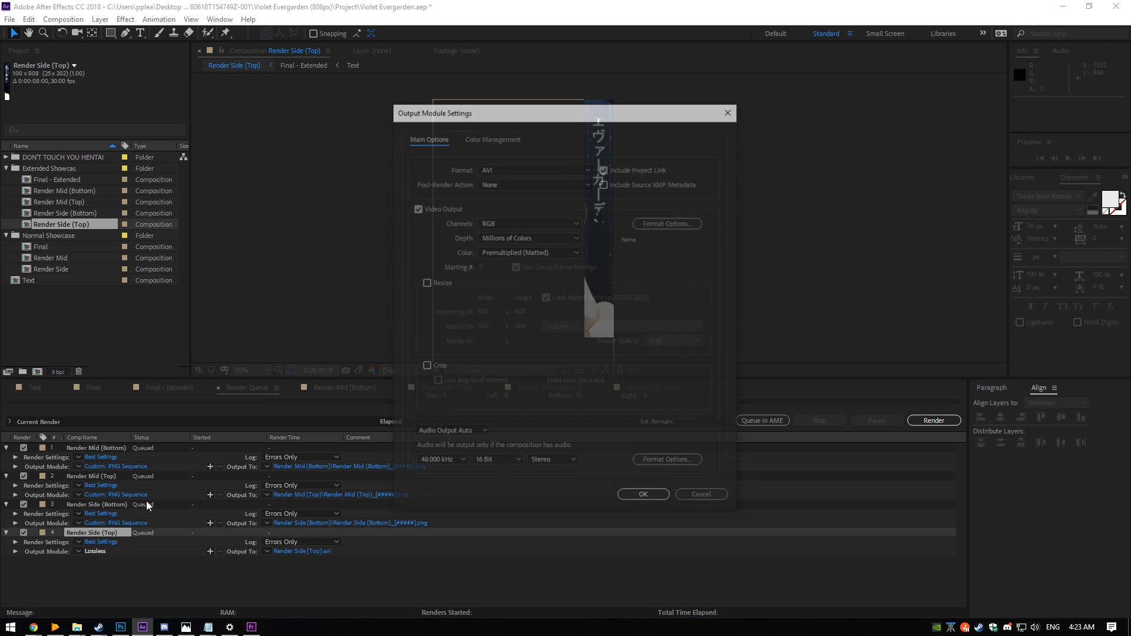
pyautogui.click(513, 170)
pyautogui.click(510, 272)
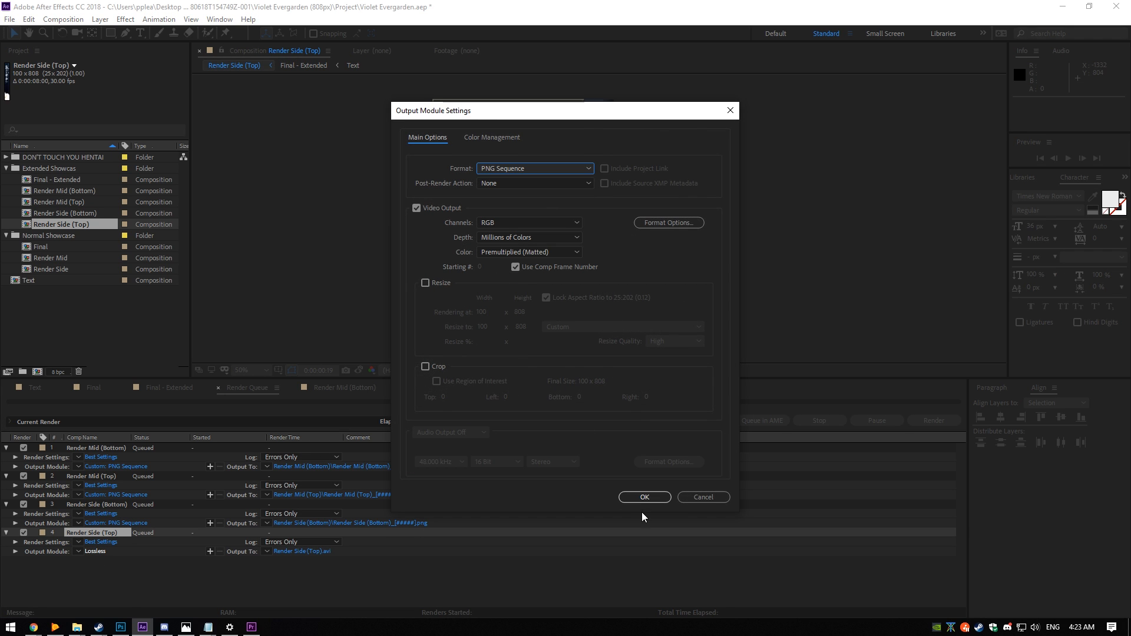
pyautogui.click(644, 498)
# Create a folder named yttut on the Desktop and set it as the output location for Render Mid (Bottom)
pyautogui.click(362, 469)
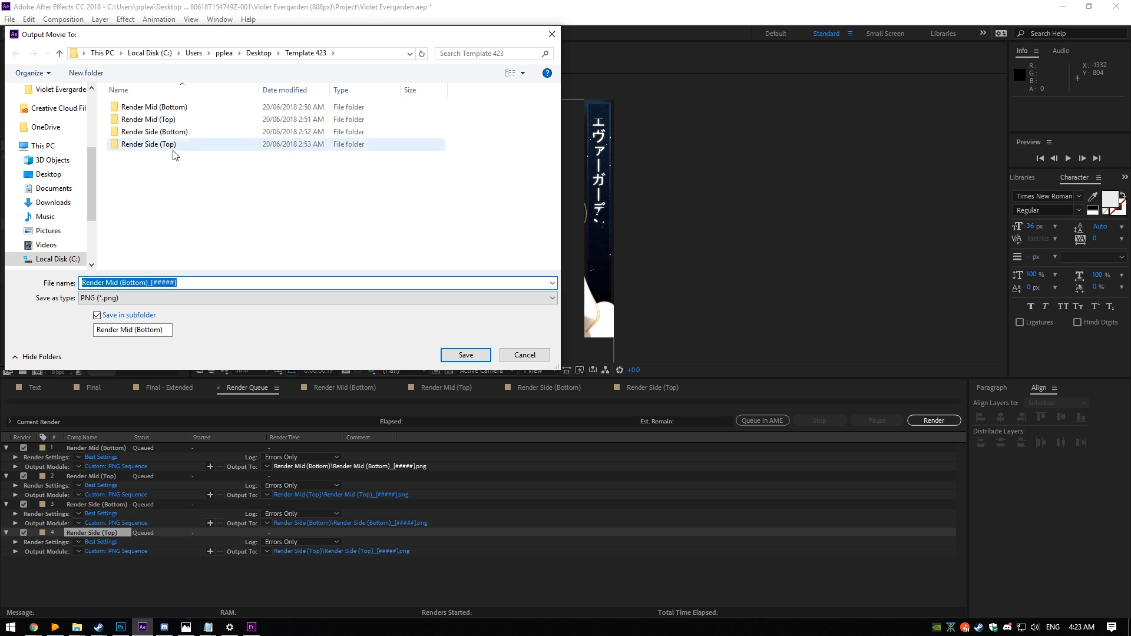
pyautogui.click(259, 54)
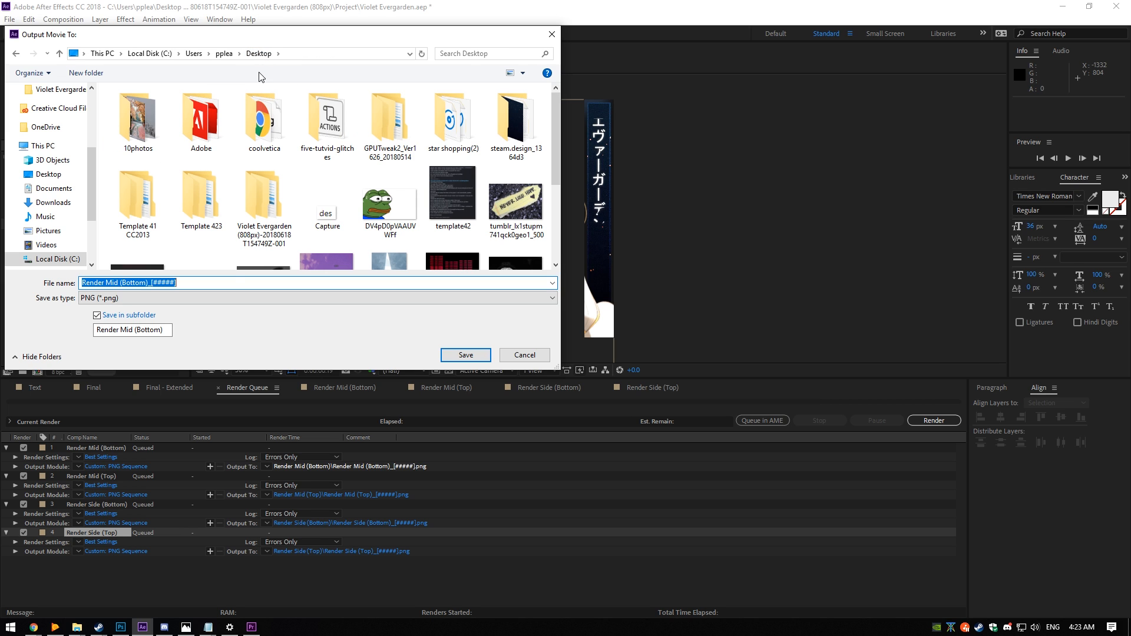
pyautogui.click(104, 74)
pyautogui.write('Tu')
pyautogui.press('BackSpace')
pyautogui.write('yttut')
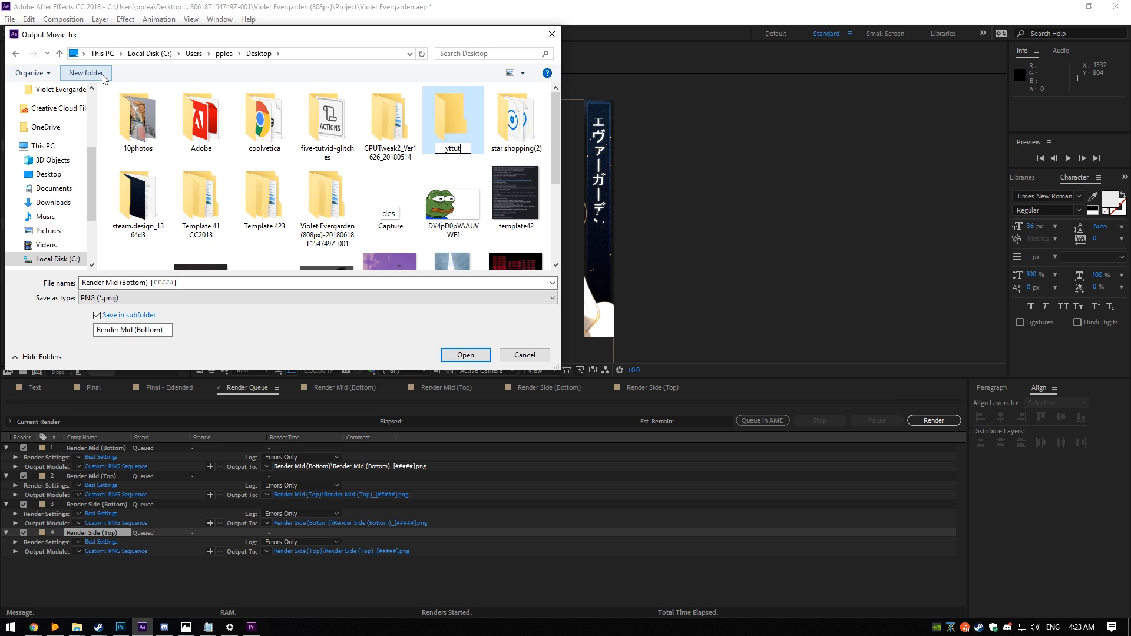
pyautogui.press('Return')
pyautogui.press('Return')
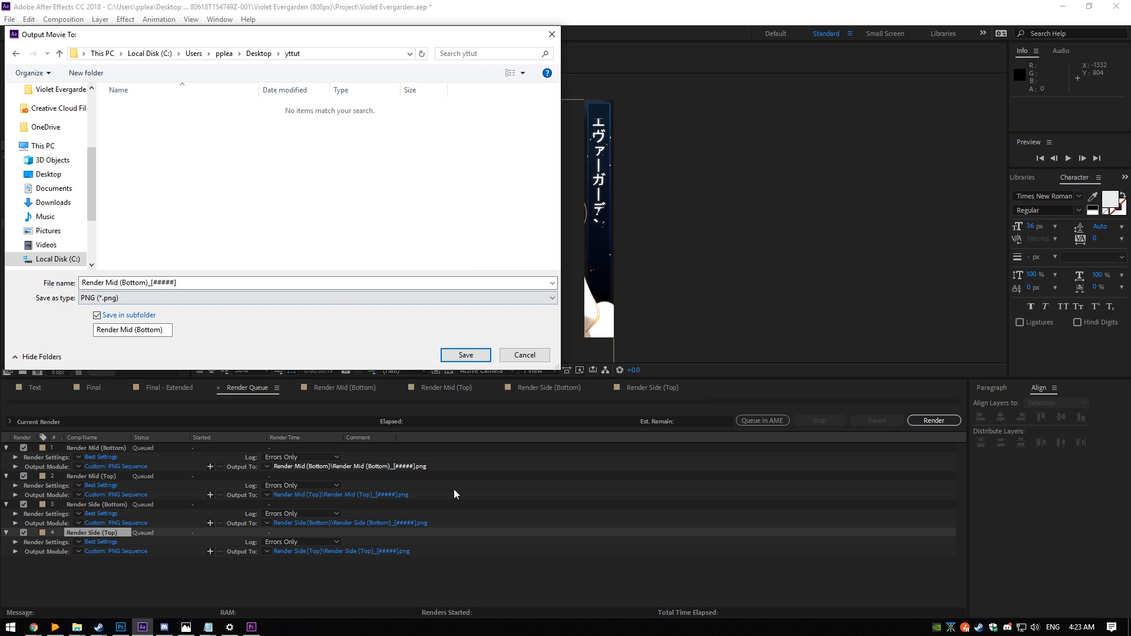
pyautogui.press('Return')
# Set the yttut folder on the Desktop as the output location for Render Mid (Top)
pyautogui.click(379, 495)
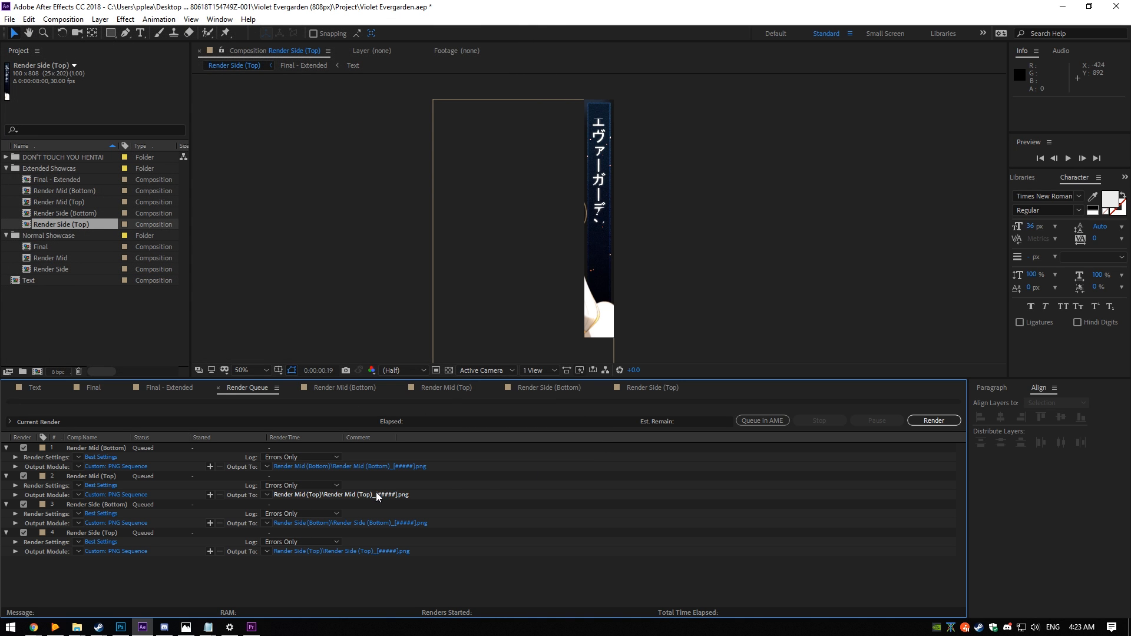
pyautogui.click(465, 354)
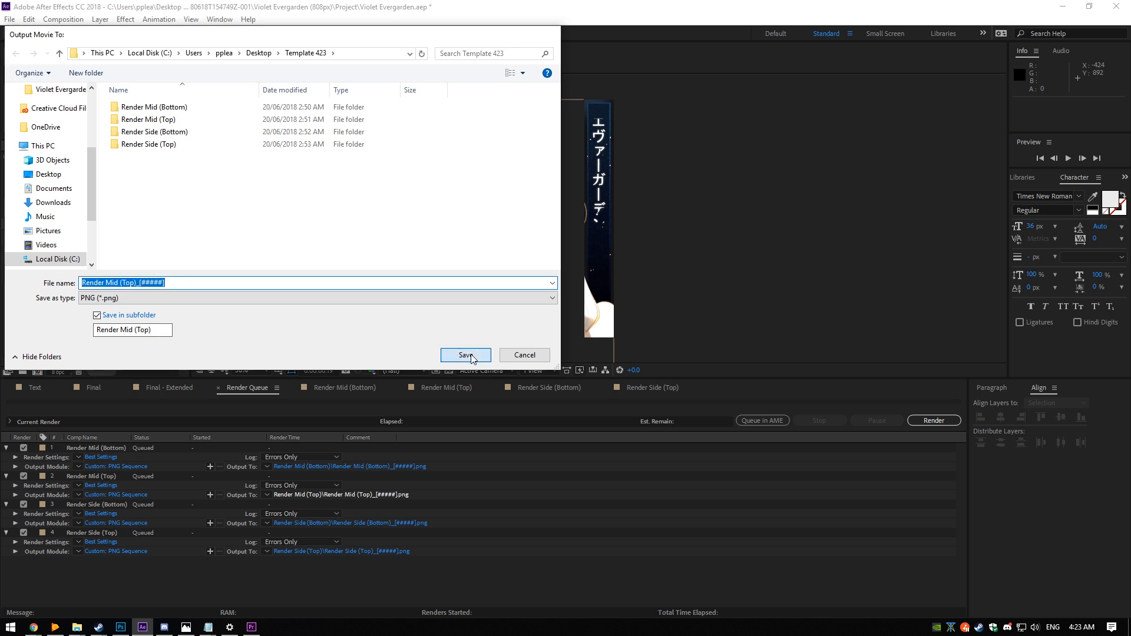
pyautogui.click(318, 495)
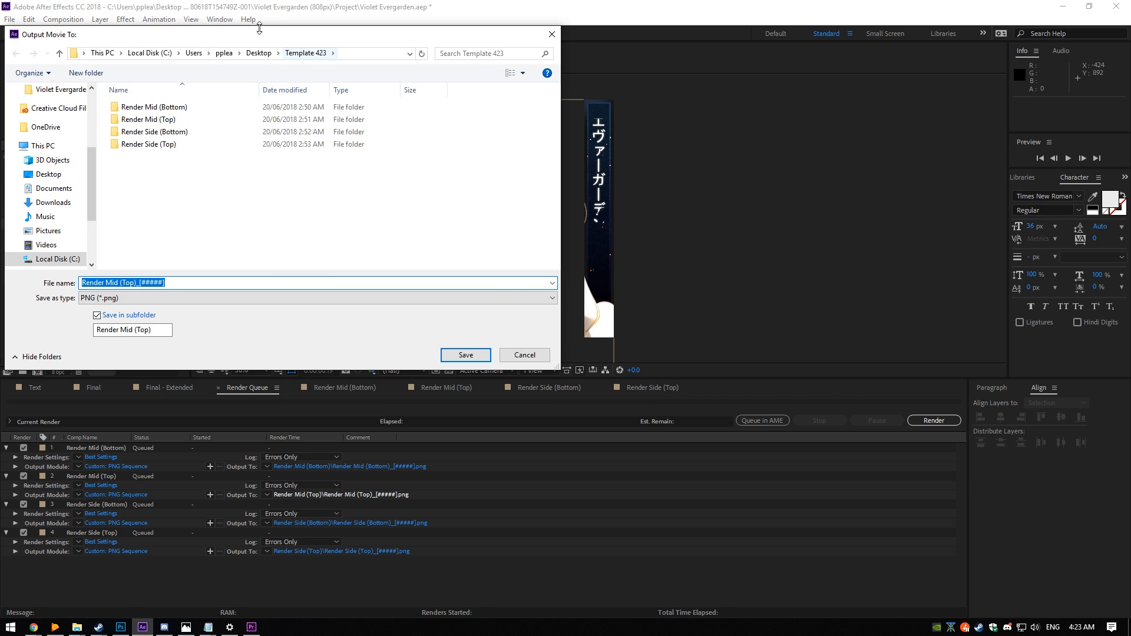
pyautogui.click(258, 53)
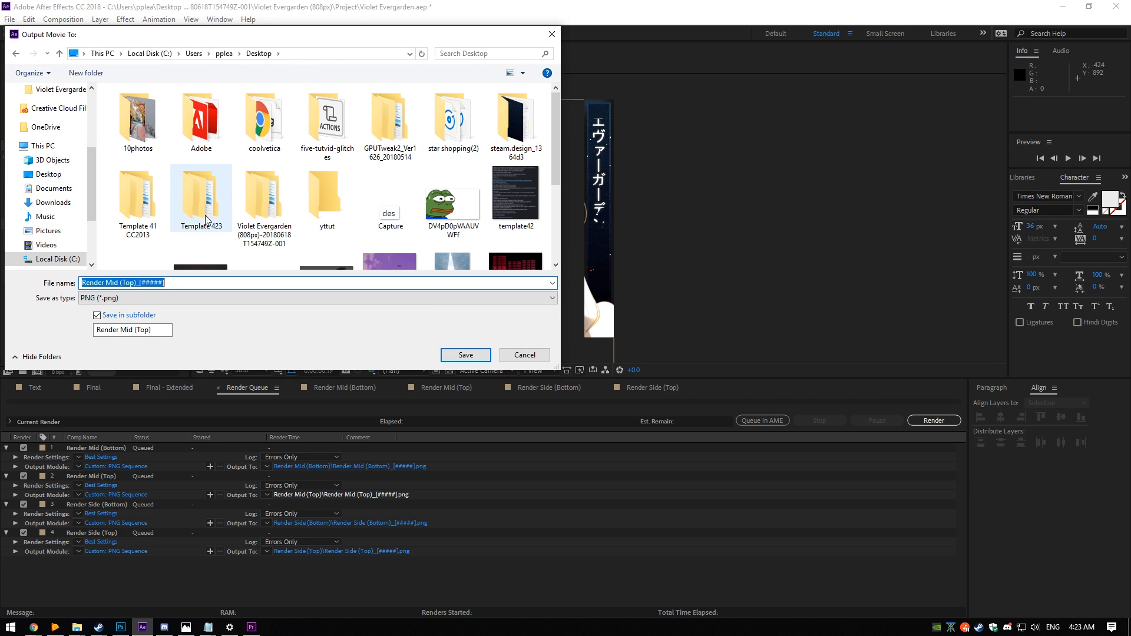
pyautogui.doubleClick(326, 200)
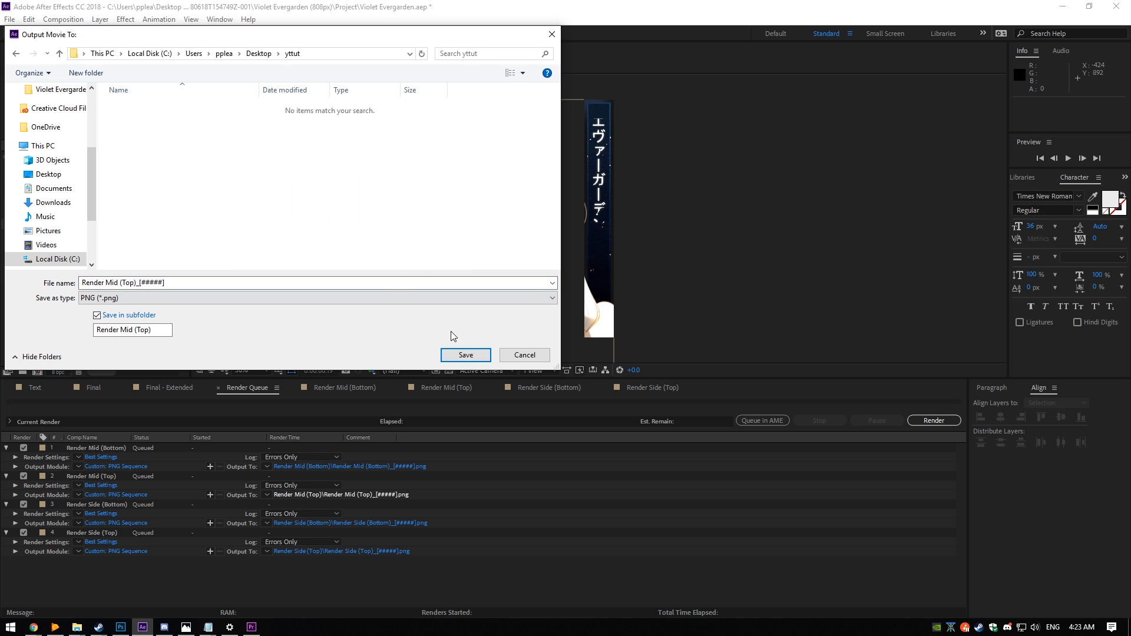
pyautogui.click(462, 355)
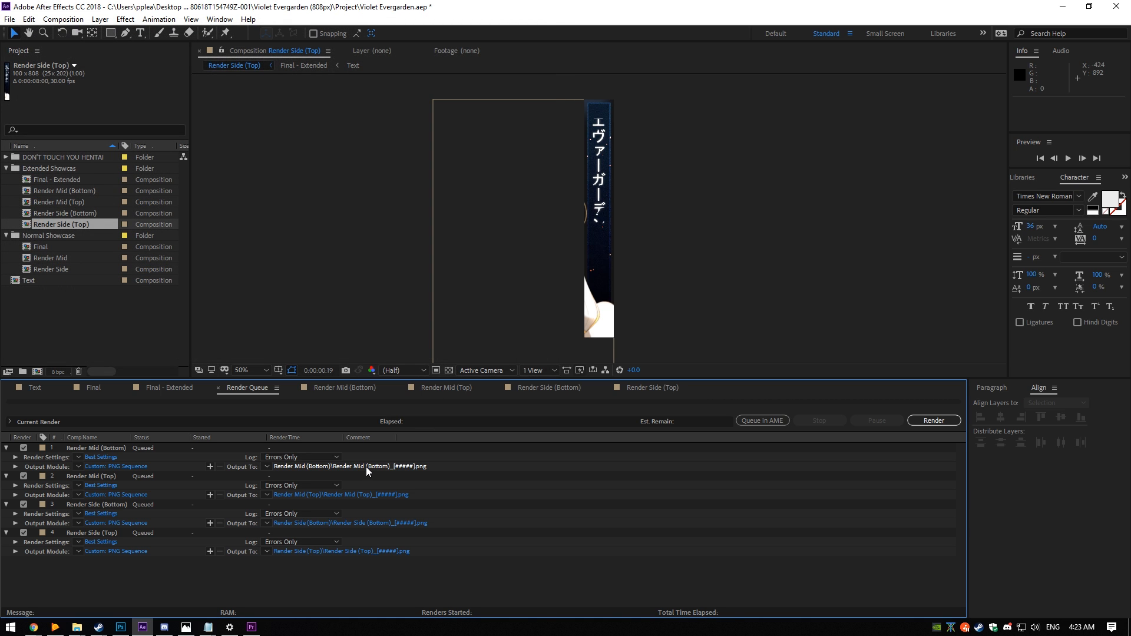
# Set the yttut folder on the Desktop as the output location for Render Side (Bottom)
pyautogui.click(352, 523)
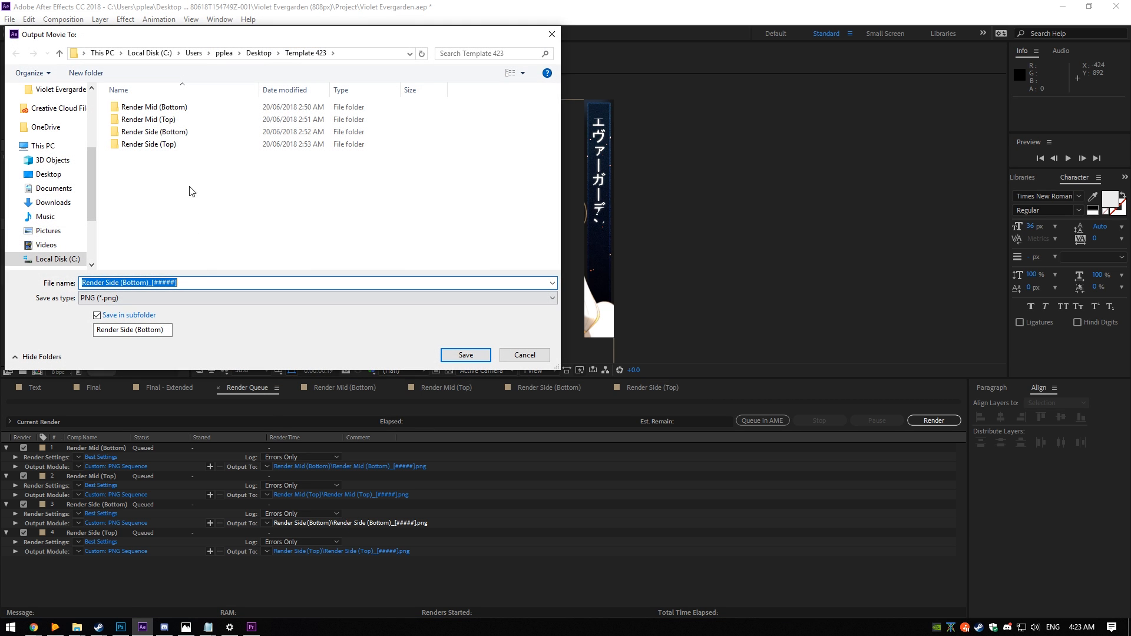
pyautogui.click(258, 53)
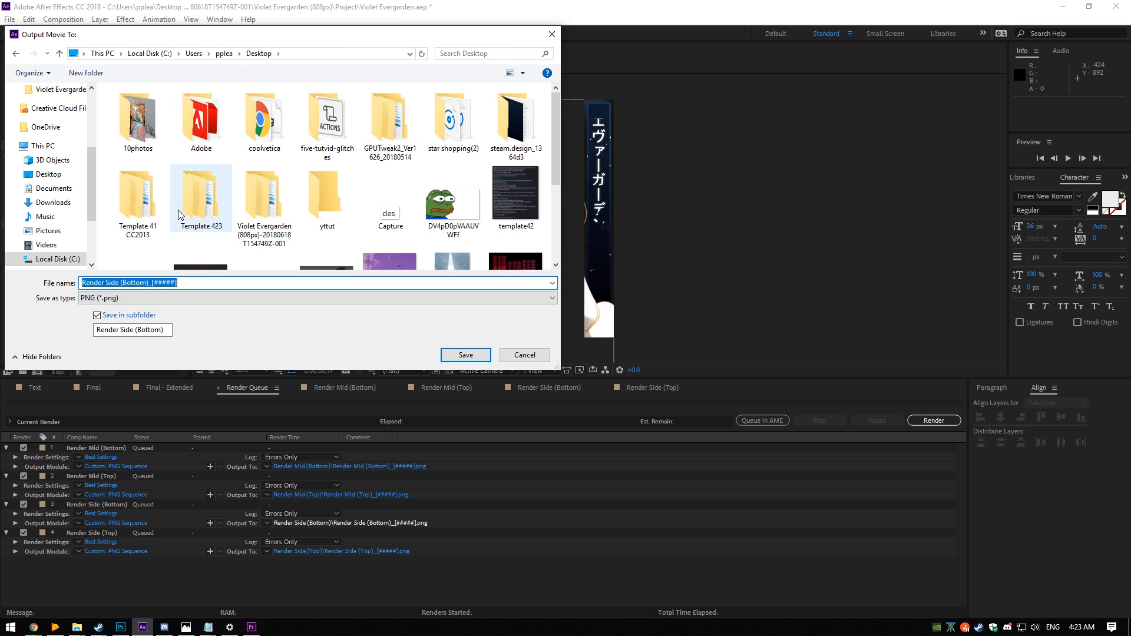
pyautogui.doubleClick(314, 212)
pyautogui.click(465, 354)
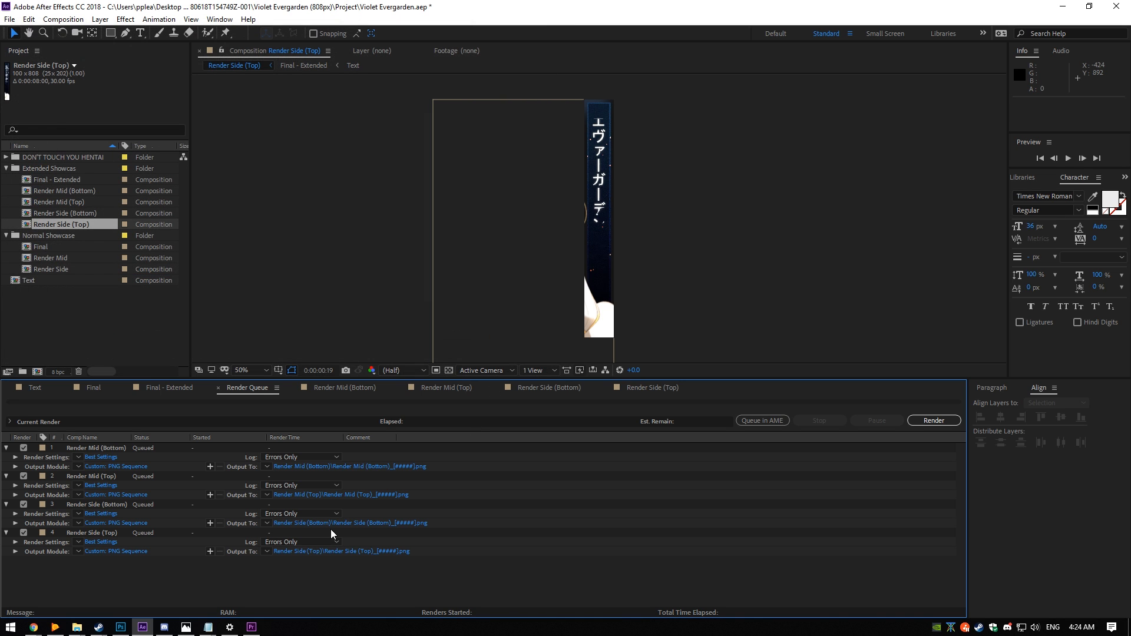
# Set the Desktop's yttut folder as the output location for Render Side (Top) and render all queued compositions
pyautogui.click(275, 55)
pyautogui.click(260, 65)
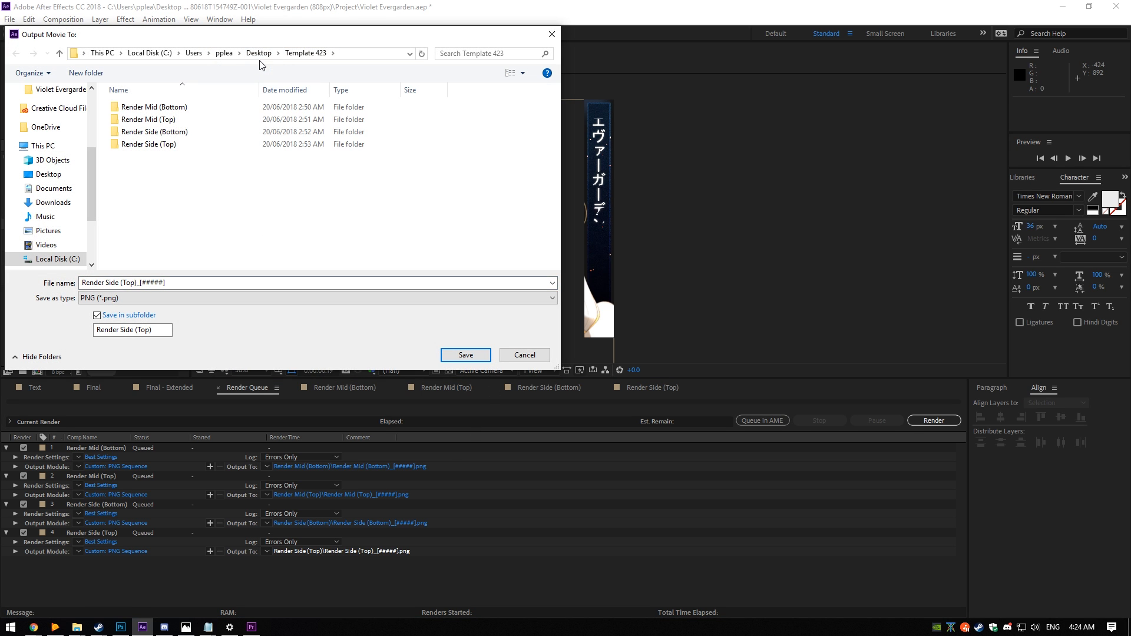
pyautogui.click(259, 56)
pyautogui.doubleClick(325, 195)
pyautogui.click(466, 355)
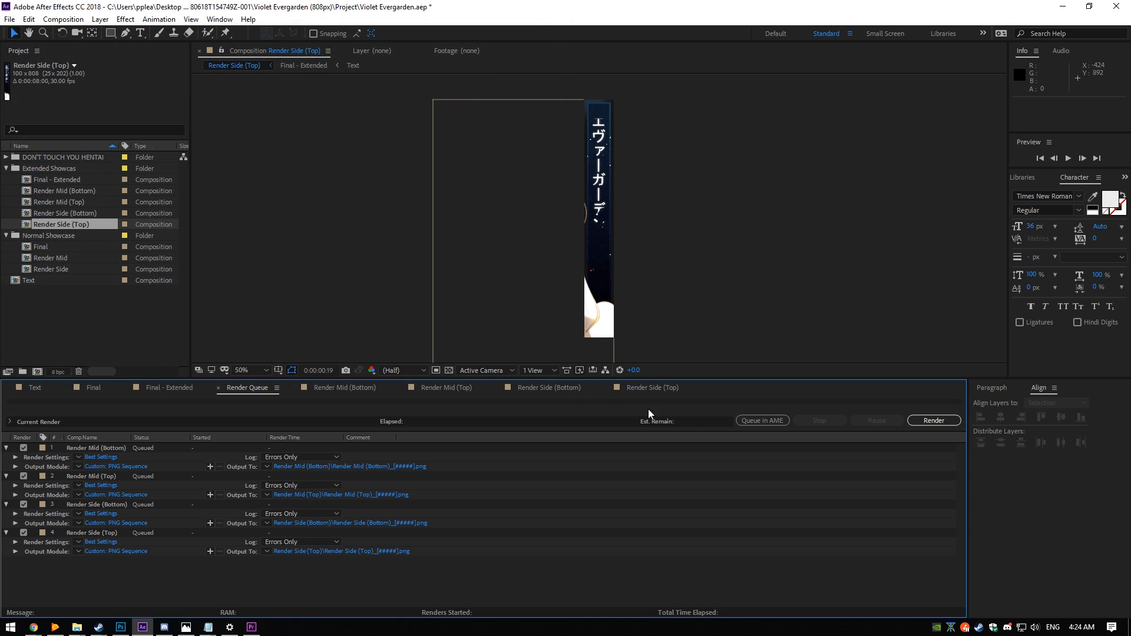
pyautogui.click(941, 422)
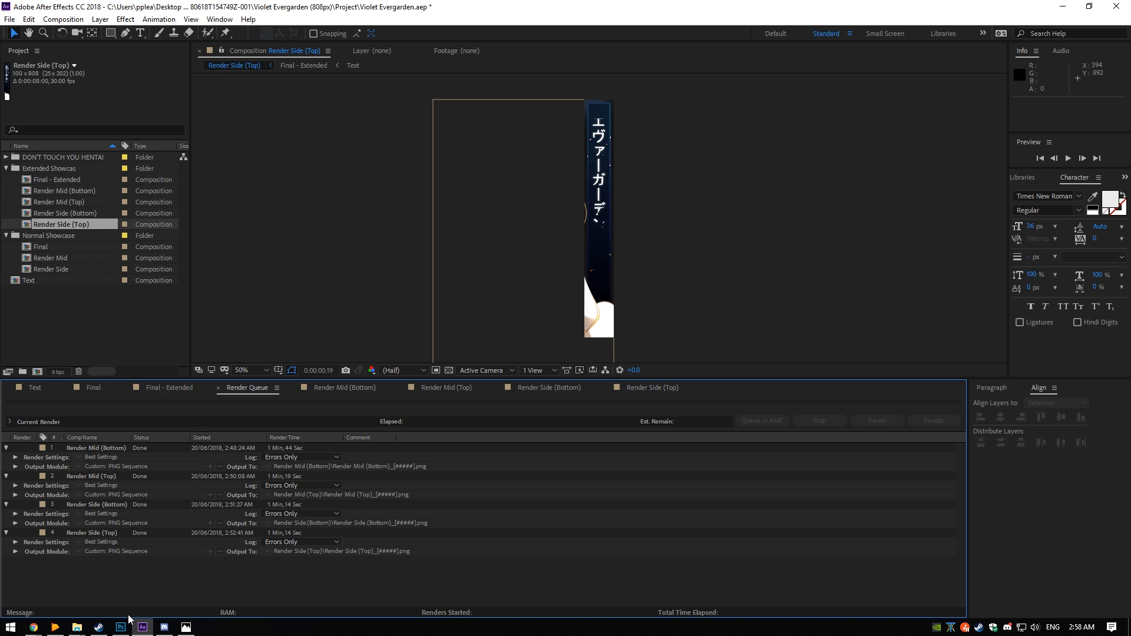
# Switch to Photoshop and open the Render Mid (Bottom) frames from the Template 423 folder as an image sequence at 30 fps
pyautogui.click(121, 626)
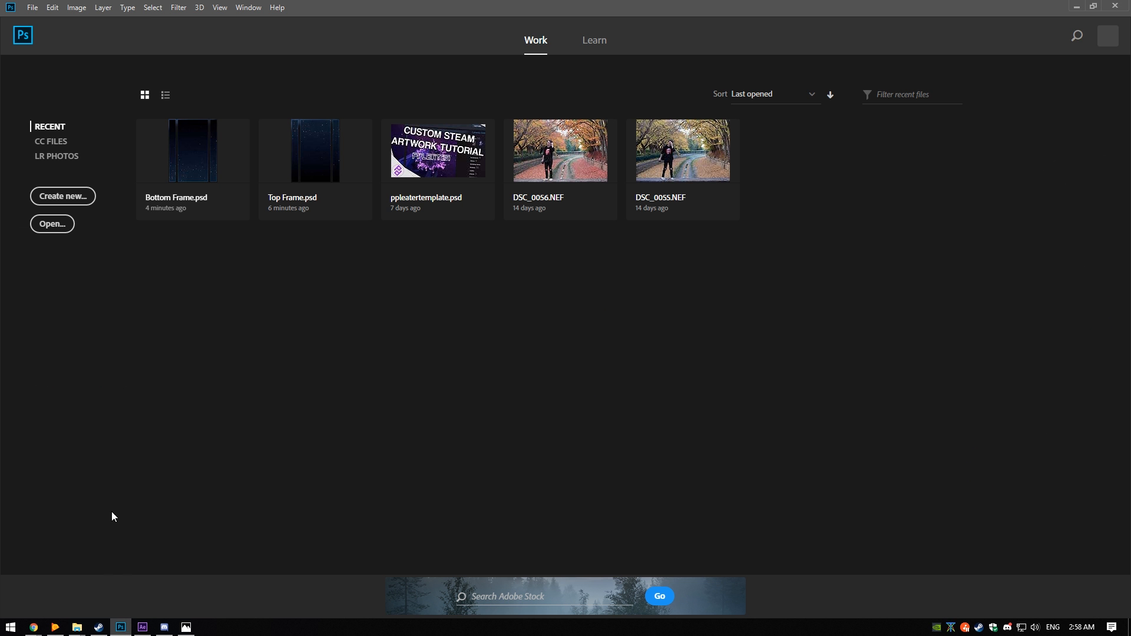
pyautogui.click(31, 7)
pyautogui.click(37, 29)
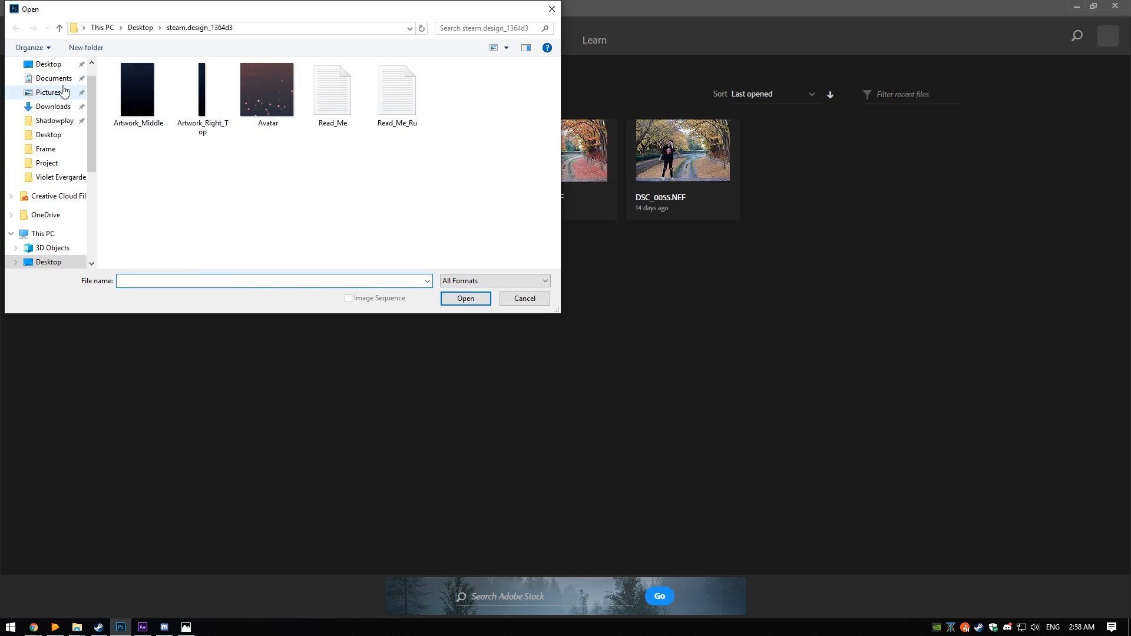
pyautogui.click(151, 29)
pyautogui.doubleClick(164, 116)
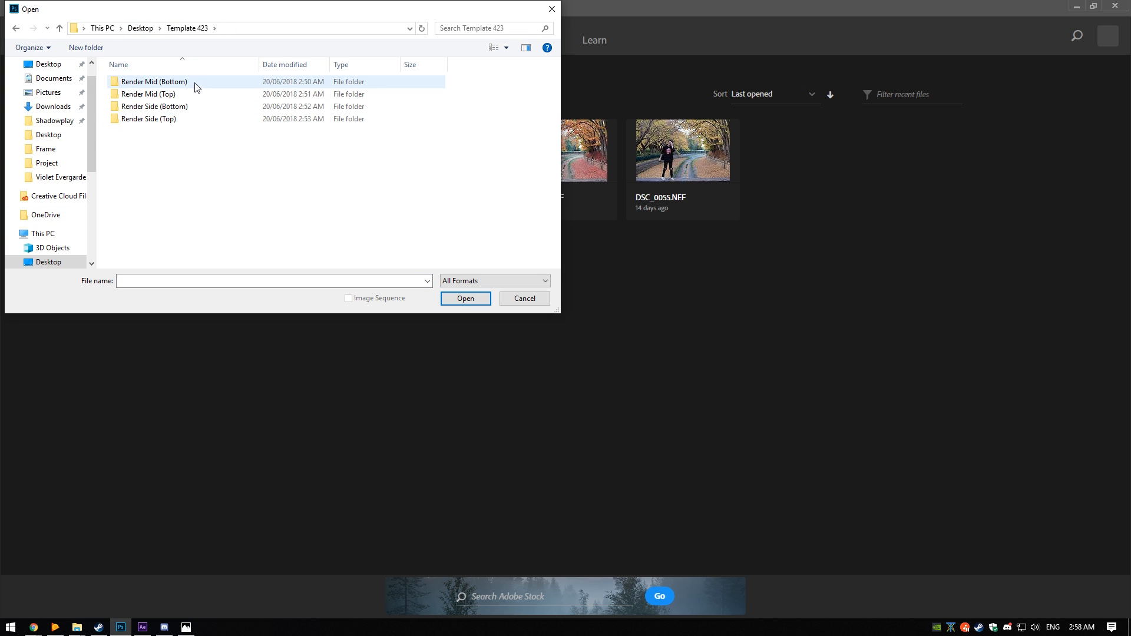
pyautogui.doubleClick(177, 86)
pyautogui.click(145, 101)
pyautogui.click(379, 299)
pyautogui.click(463, 298)
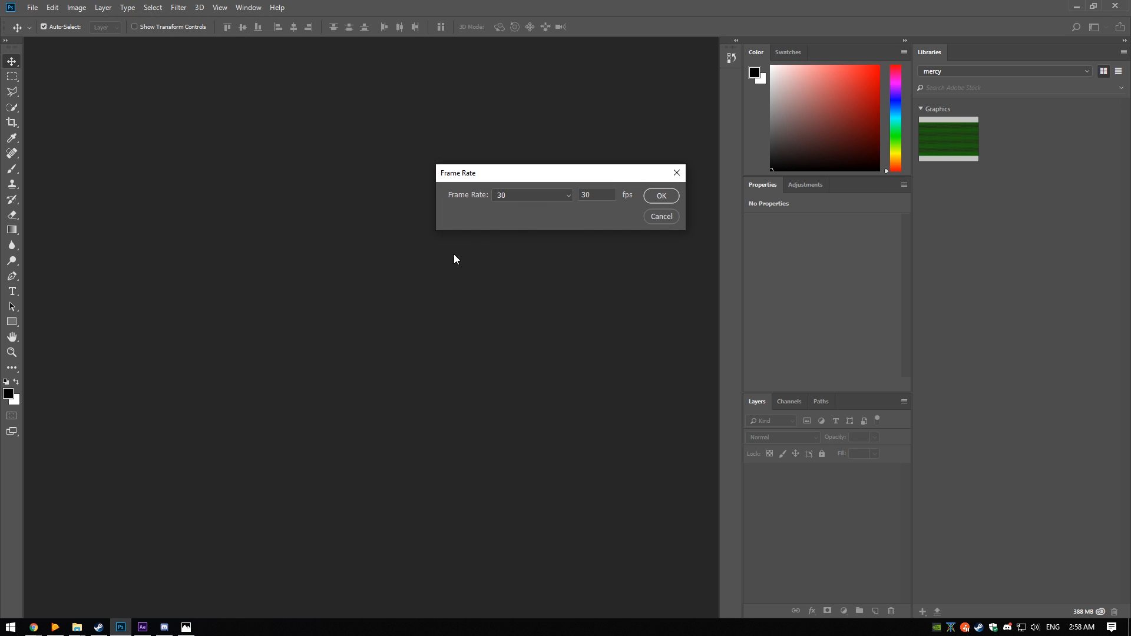
pyautogui.click(672, 200)
# Export the Render Mid (Bottom) animation with Save for Web as a GIF named botmid on the Desktop
pyautogui.click(32, 7)
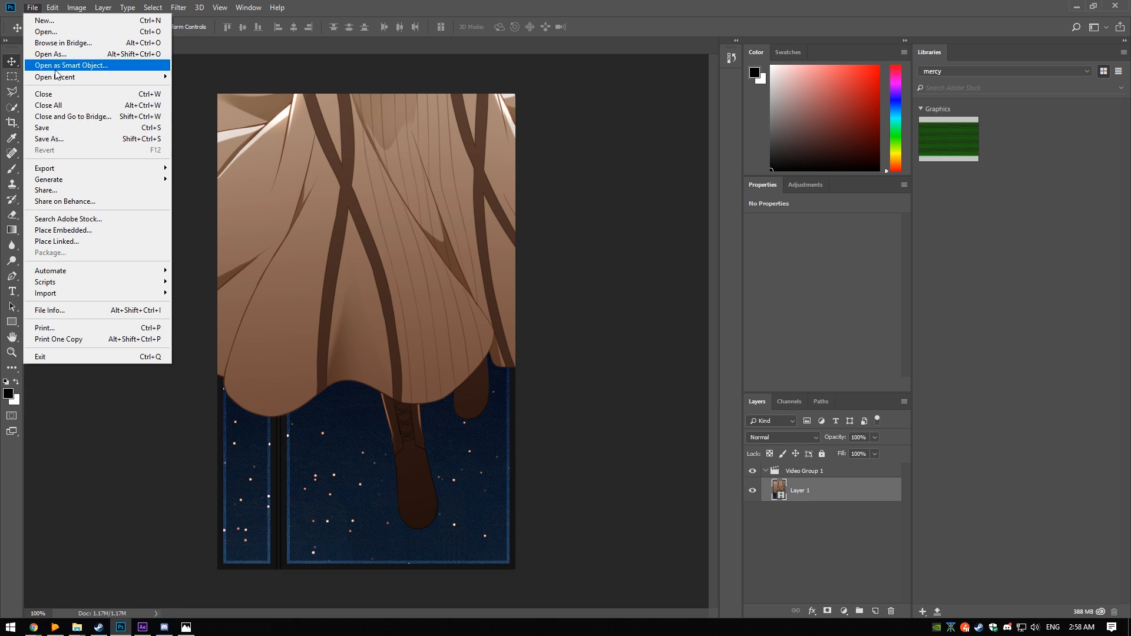
pyautogui.moveTo(65, 168)
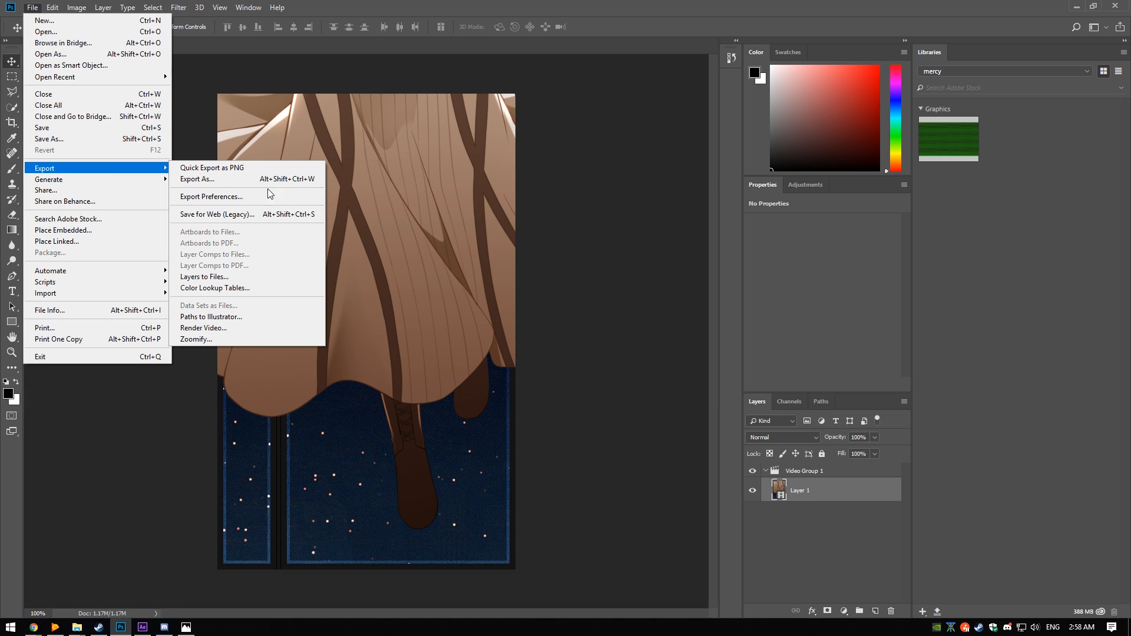
pyautogui.click(245, 209)
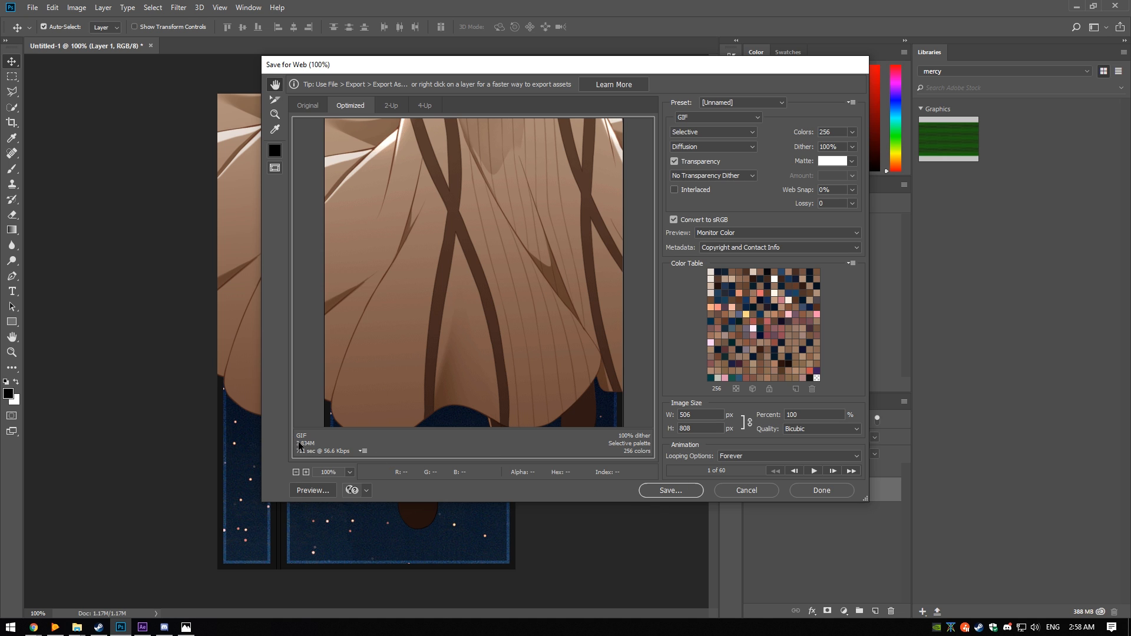
pyautogui.click(672, 496)
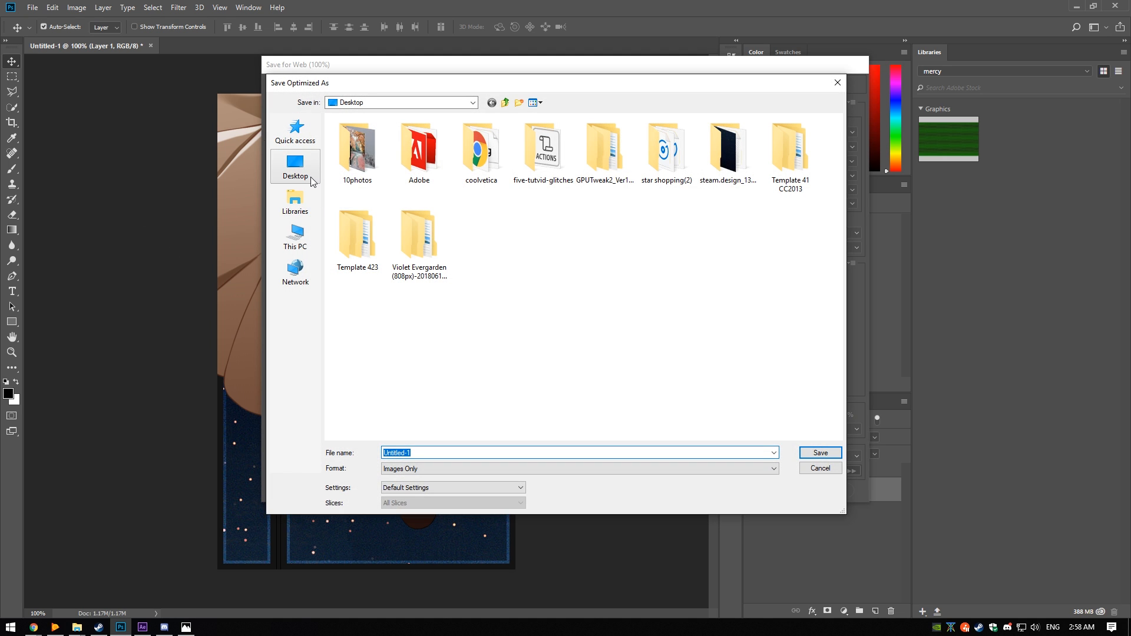
pyautogui.moveTo(313, 77); pyautogui.dragTo(270, 125)
pyautogui.moveTo(367, 142); pyautogui.dragTo(498, 142)
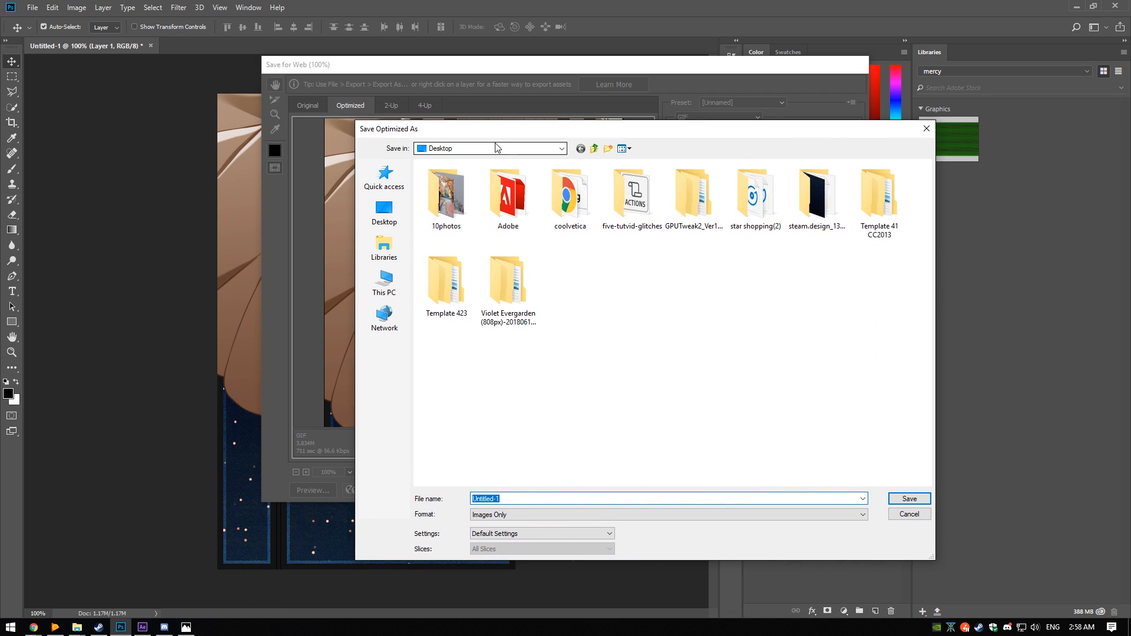
pyautogui.write('botm')
pyautogui.press('Return')
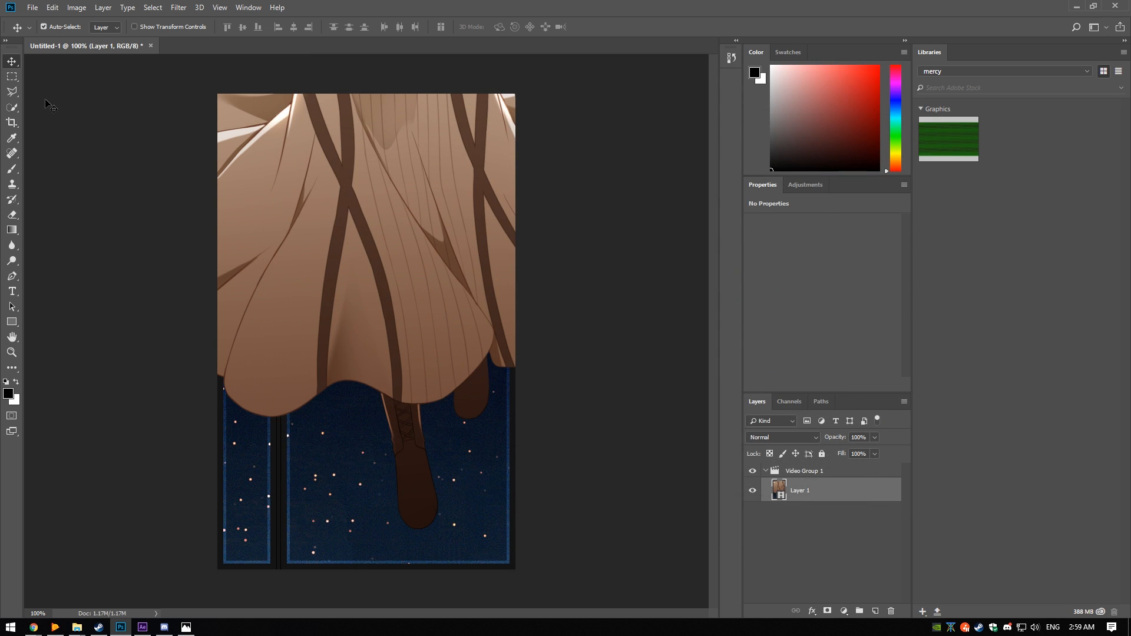
pyautogui.click(32, 7)
pyautogui.click(44, 29)
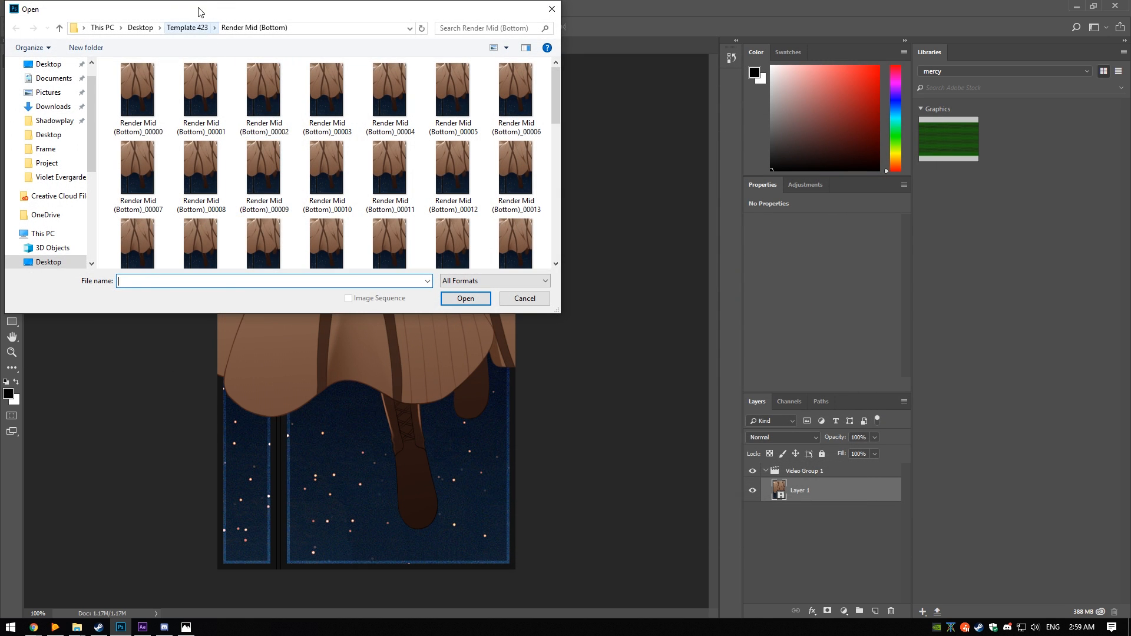
pyautogui.click(195, 31)
pyautogui.doubleClick(156, 97)
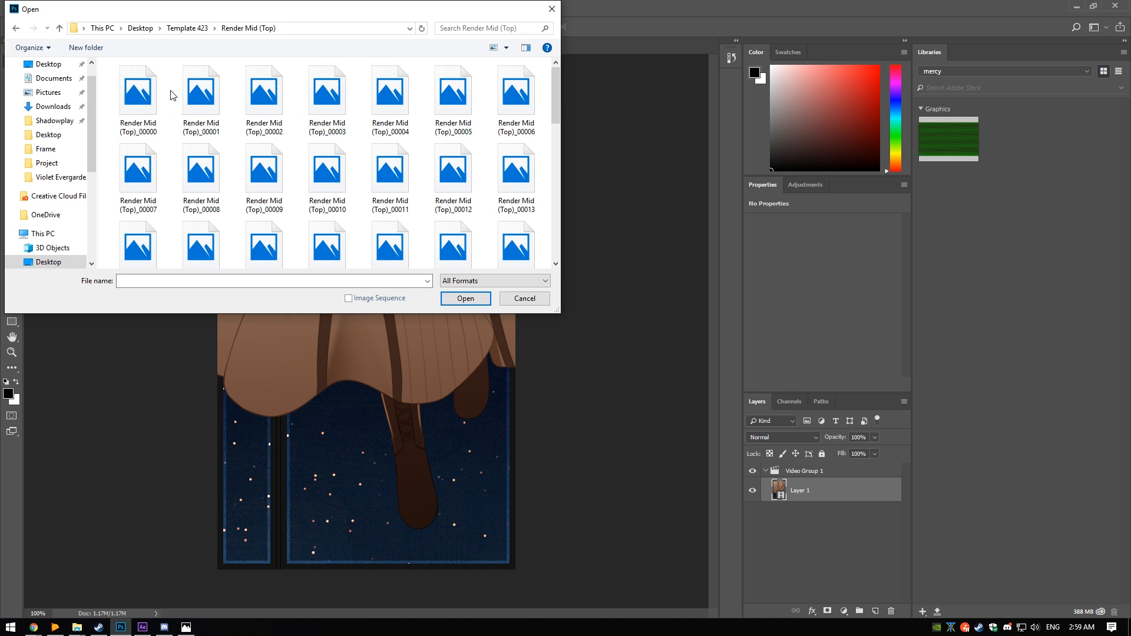
pyautogui.click(139, 92)
pyautogui.click(455, 299)
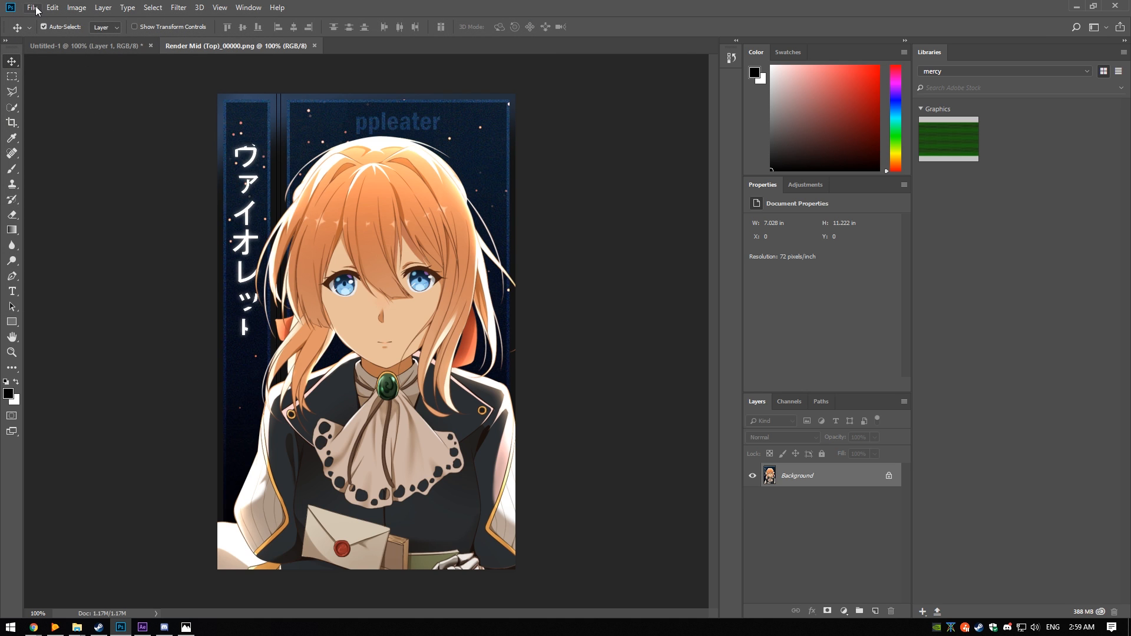
pyautogui.click(33, 8)
pyautogui.moveTo(59, 171)
pyautogui.click(236, 216)
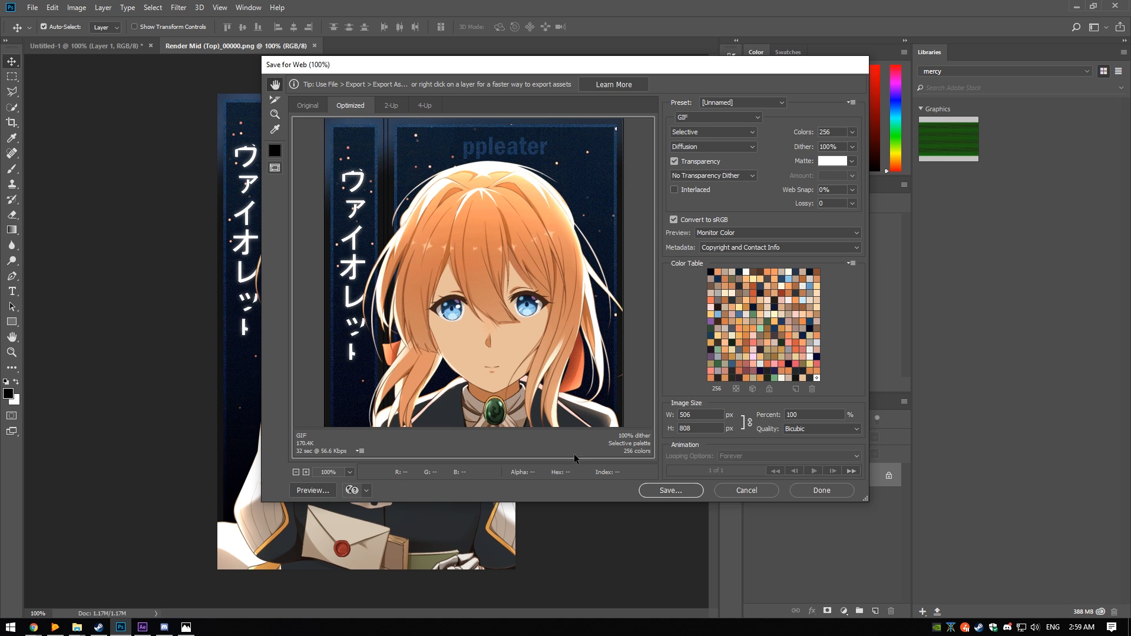
pyautogui.click(822, 490)
# Open the Render Mid (Top) frames as an image sequence at 30 fps
pyautogui.click(32, 8)
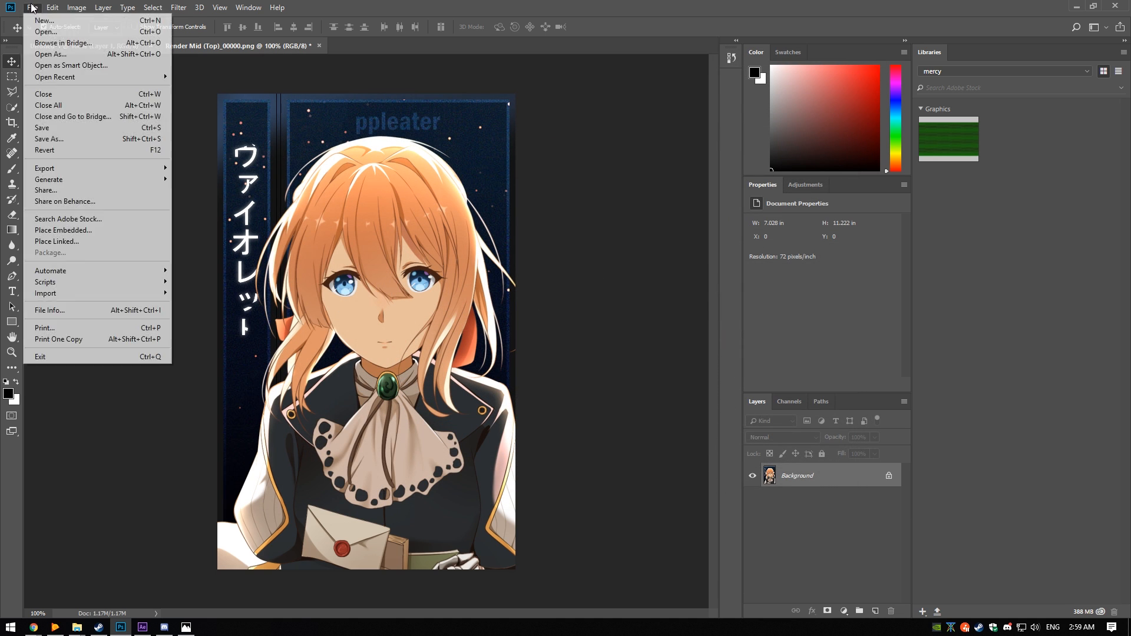
pyautogui.click(46, 31)
pyautogui.click(151, 130)
pyautogui.click(375, 299)
pyautogui.click(474, 300)
pyautogui.press('Return')
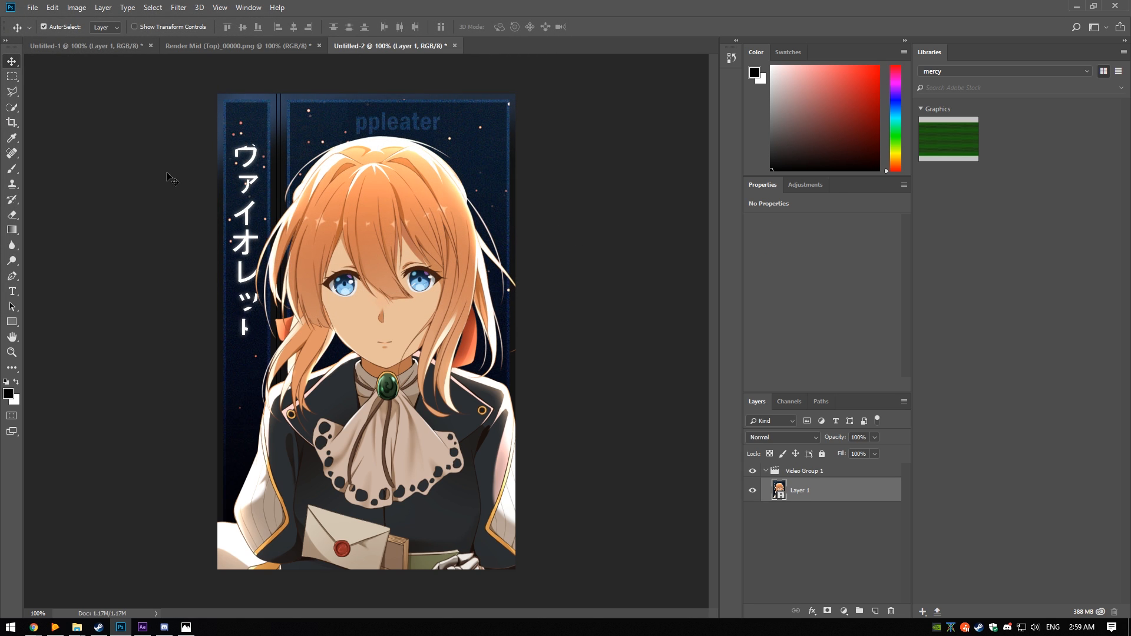
# Export the Render Mid (Top) animation with Save for Web as a GIF on the Desktop, named as the top middle piece
pyautogui.click(33, 7)
pyautogui.moveTo(69, 169)
pyautogui.click(236, 215)
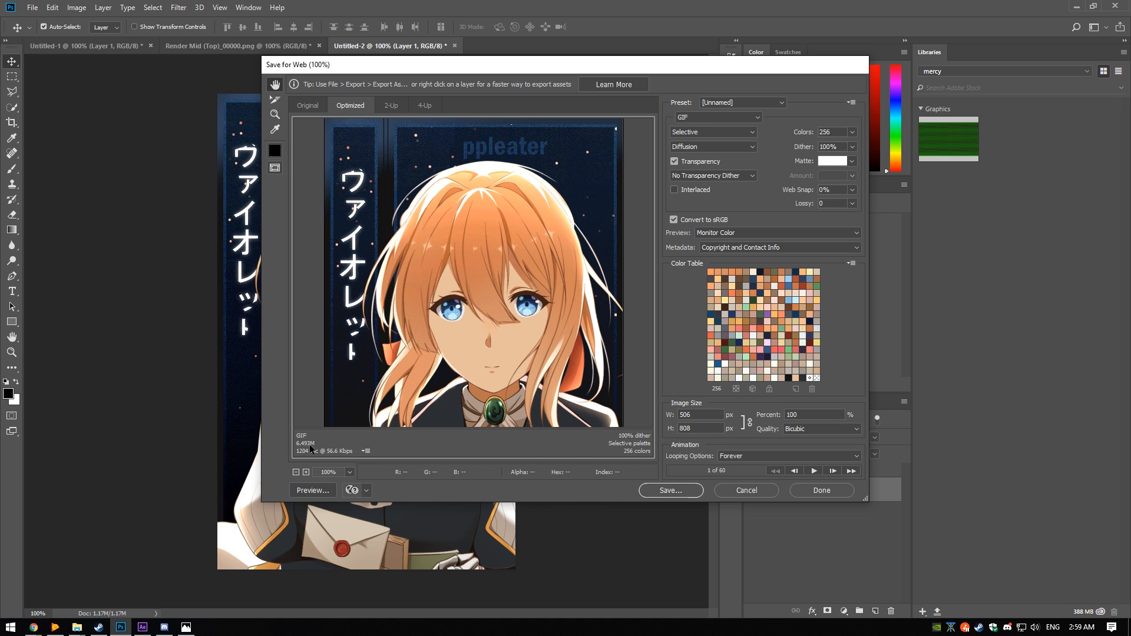
pyautogui.click(671, 491)
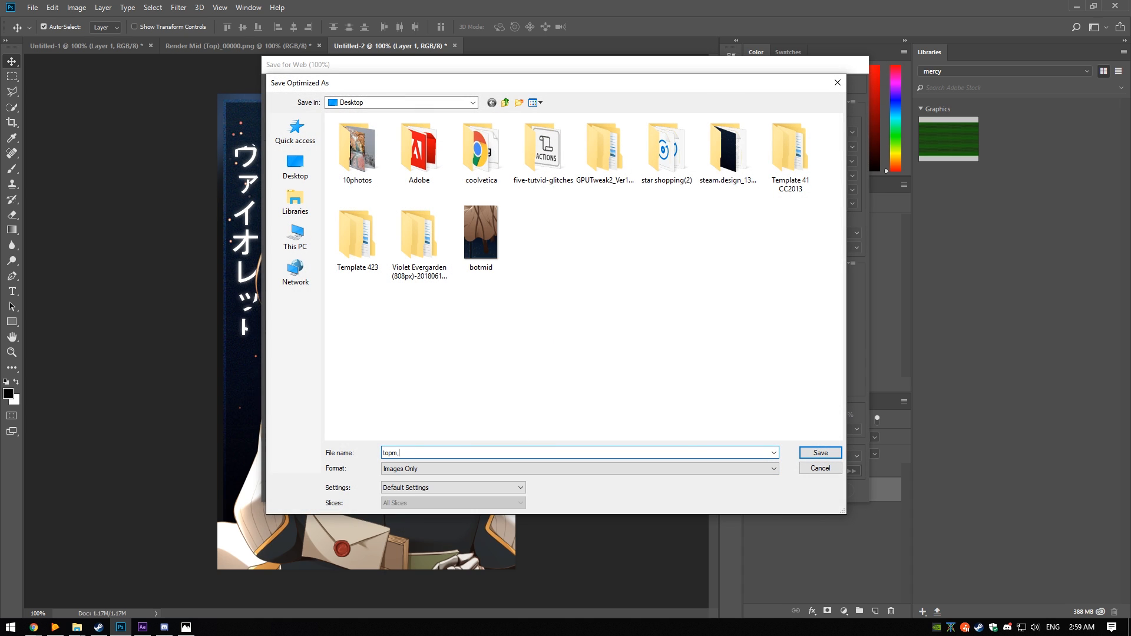
pyautogui.press('Return')
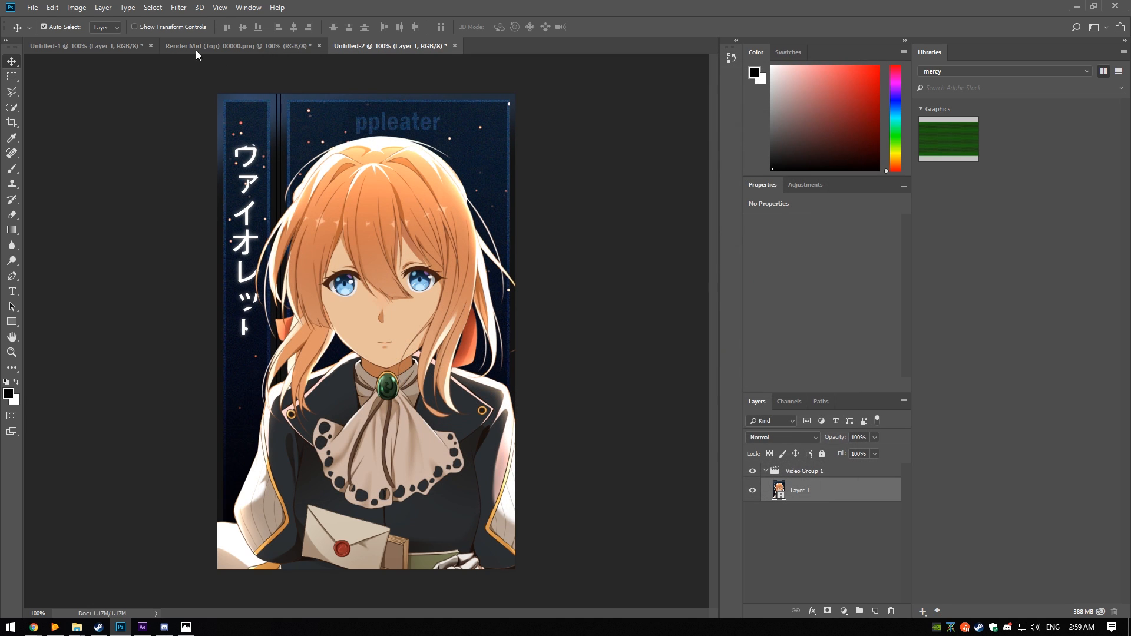
# Open the Render Side (Bottom) frames from the Template 423 folder as an image sequence at 30 fps
pyautogui.click(33, 8)
pyautogui.click(45, 30)
pyautogui.click(192, 29)
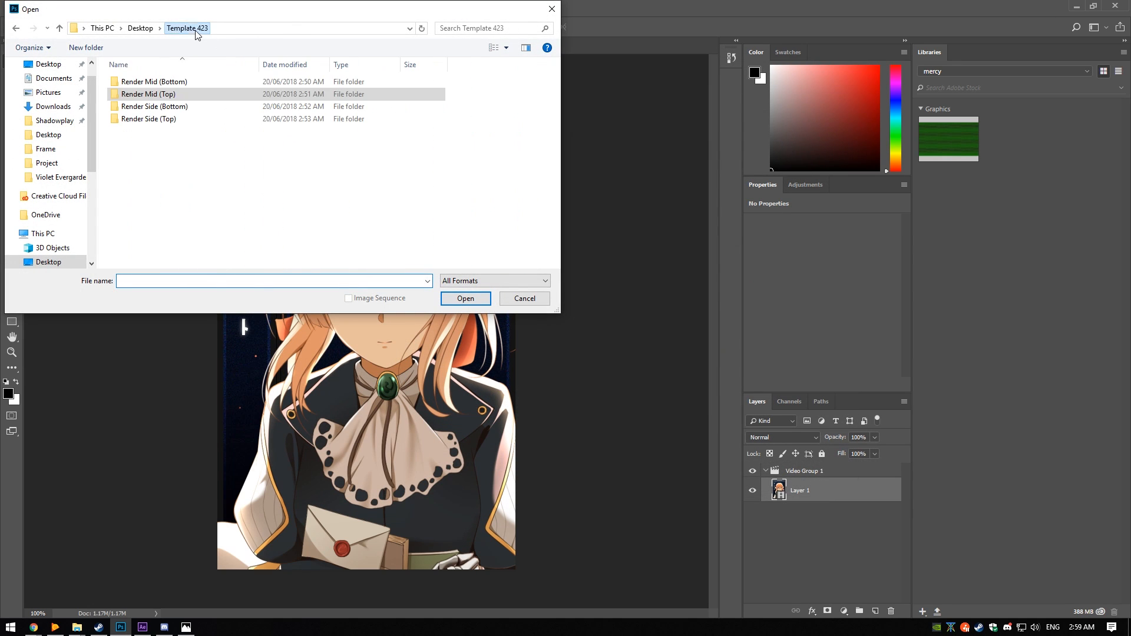
pyautogui.doubleClick(160, 103)
pyautogui.click(160, 101)
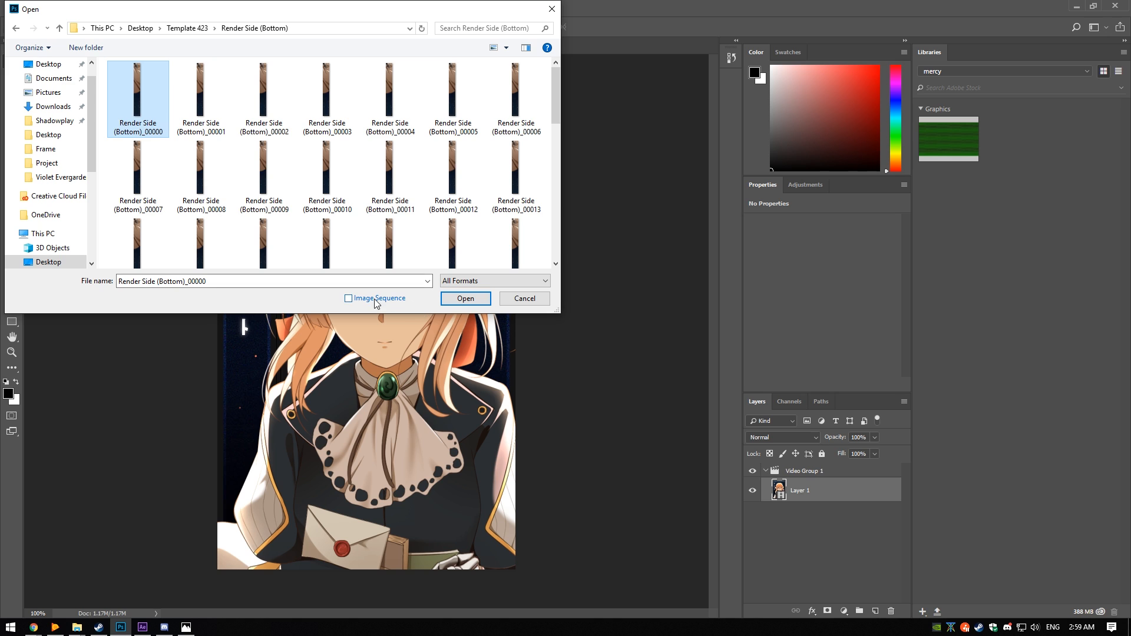
pyautogui.click(464, 301)
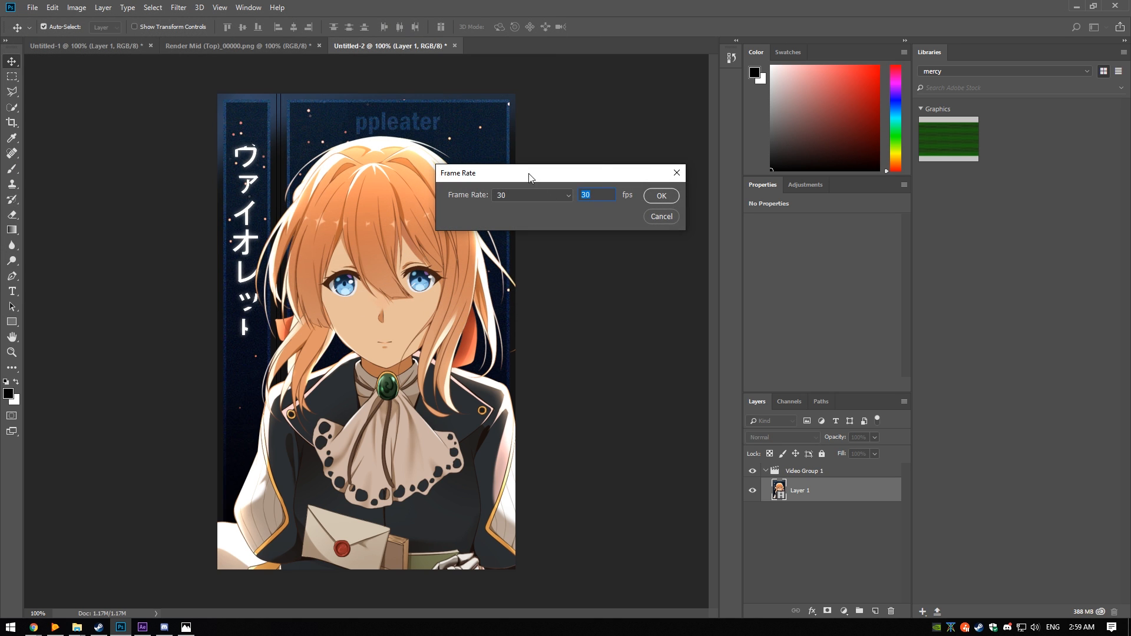
pyautogui.press('Return')
# Export the Render Side (Bottom) animation with Save for Web as a GIF named botside on the Desktop
pyautogui.click(30, 8)
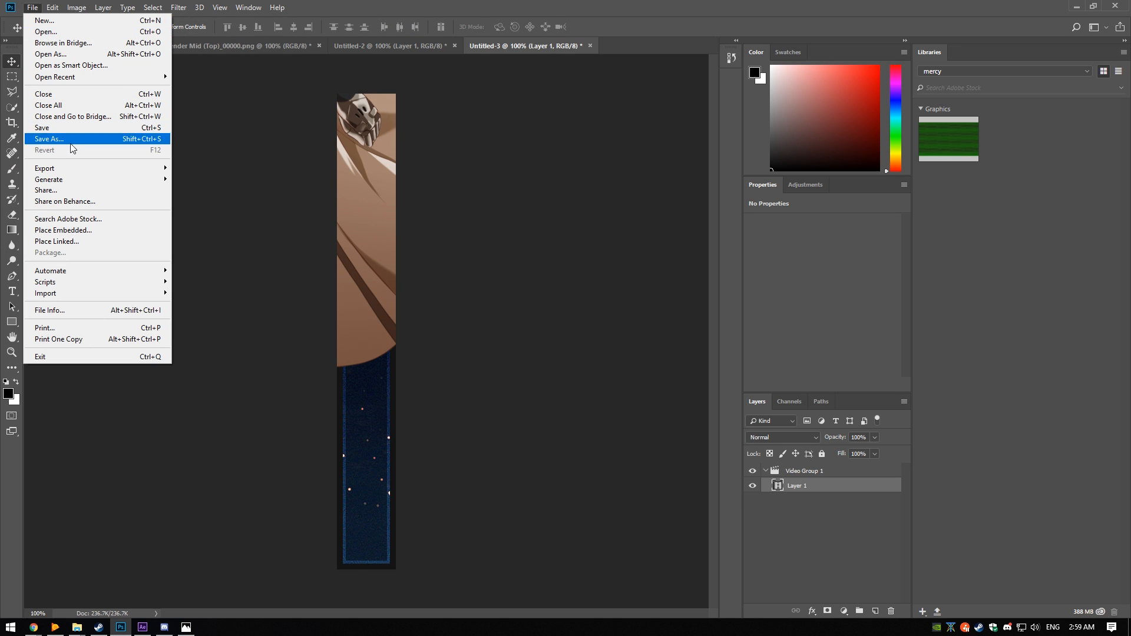
pyautogui.moveTo(72, 171)
pyautogui.click(203, 215)
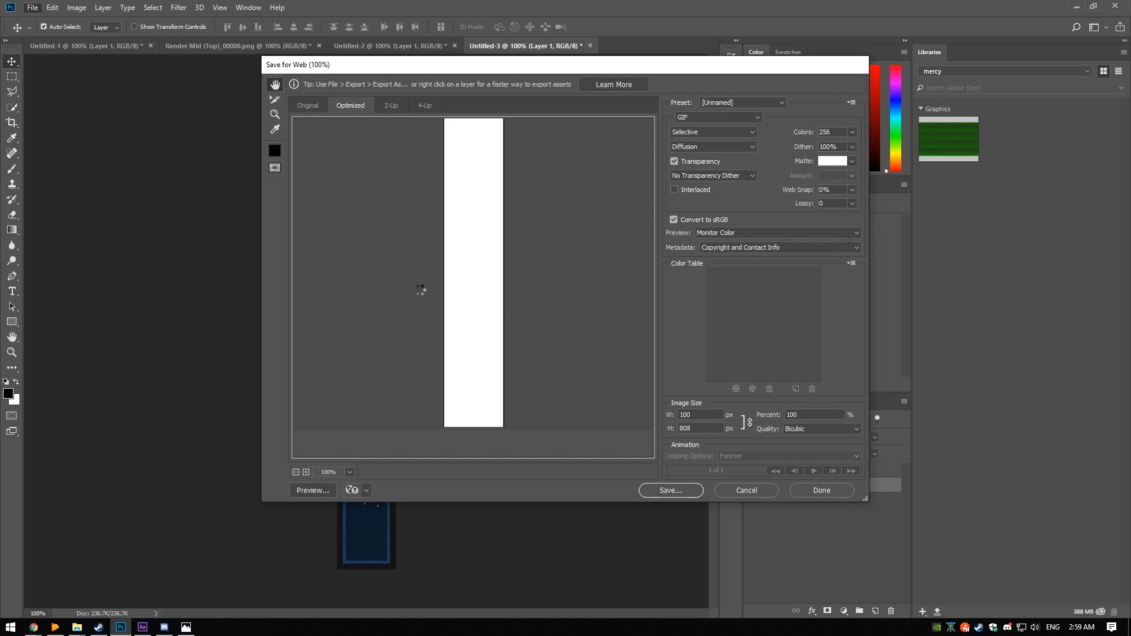
pyautogui.click(740, 456)
pyautogui.click(727, 456)
pyautogui.click(727, 456)
pyautogui.click(735, 475)
pyautogui.click(671, 490)
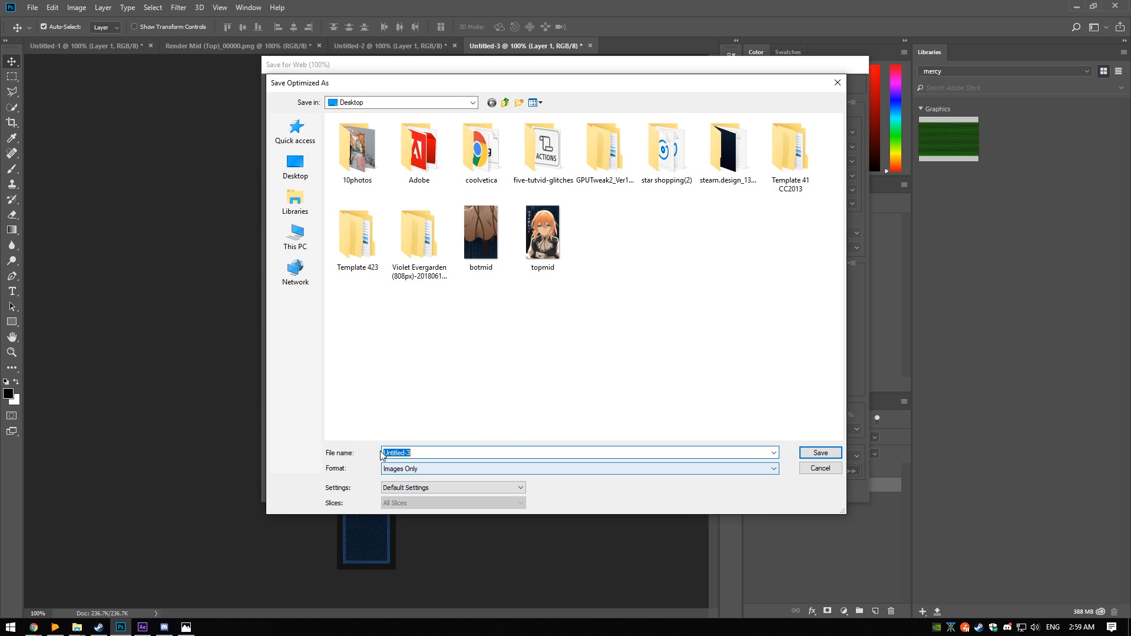
pyautogui.write('s')
pyautogui.press('BackSpace')
pyautogui.write('botside')
pyautogui.press('Return')
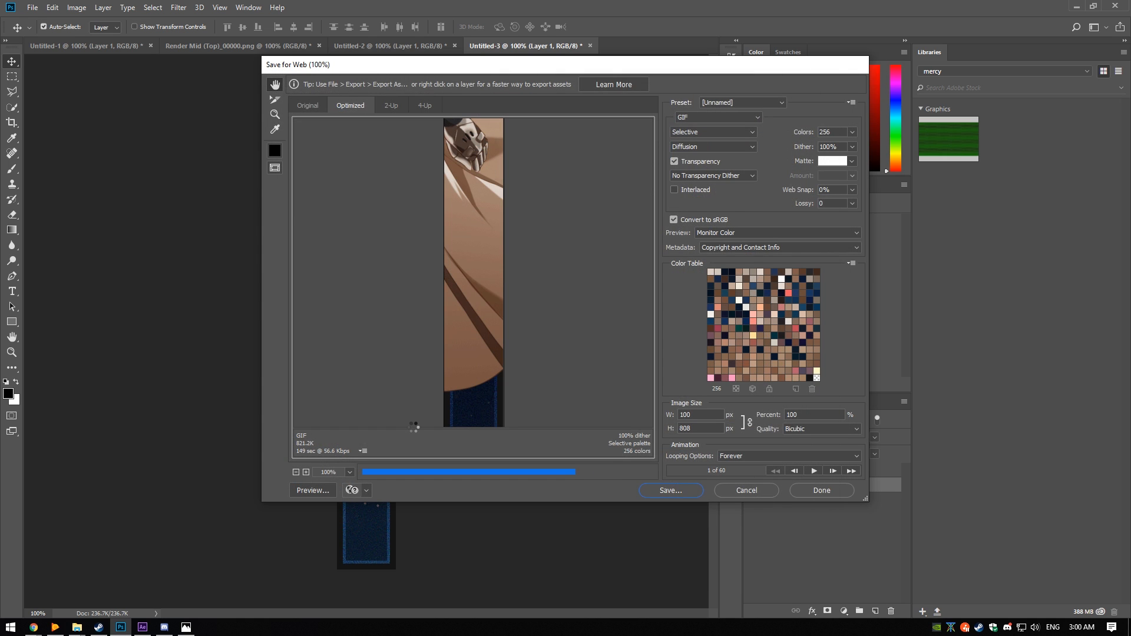
# Open the Render Side (Top) frames from the Template 423 folder as an image sequence at 30 fps
pyautogui.click(32, 7)
pyautogui.click(46, 31)
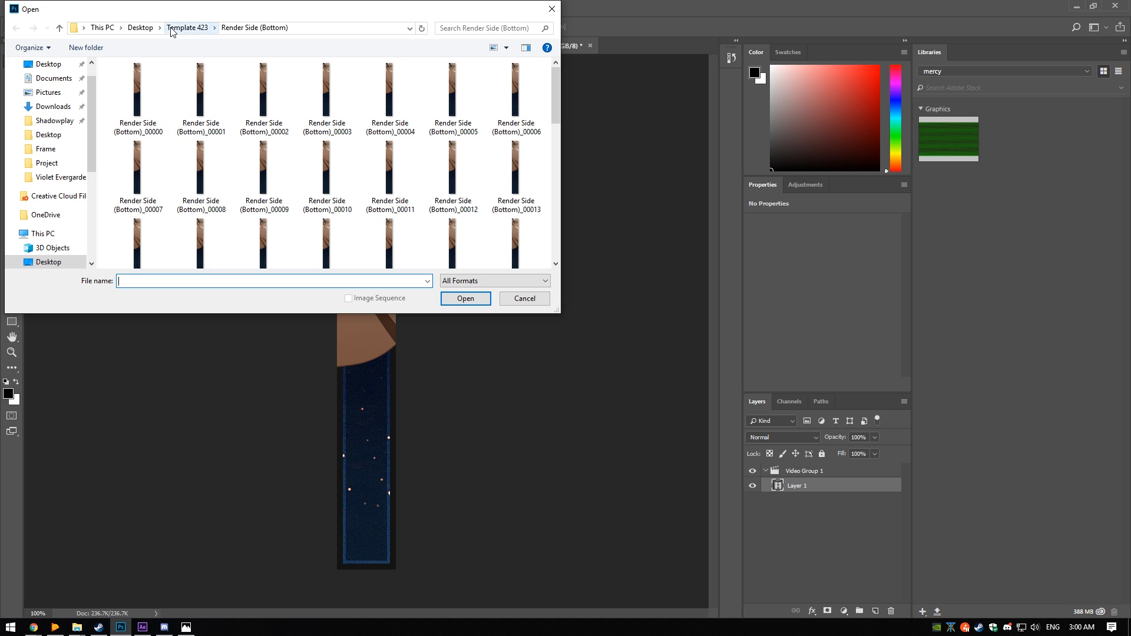
pyautogui.click(172, 28)
pyautogui.doubleClick(130, 118)
pyautogui.click(136, 103)
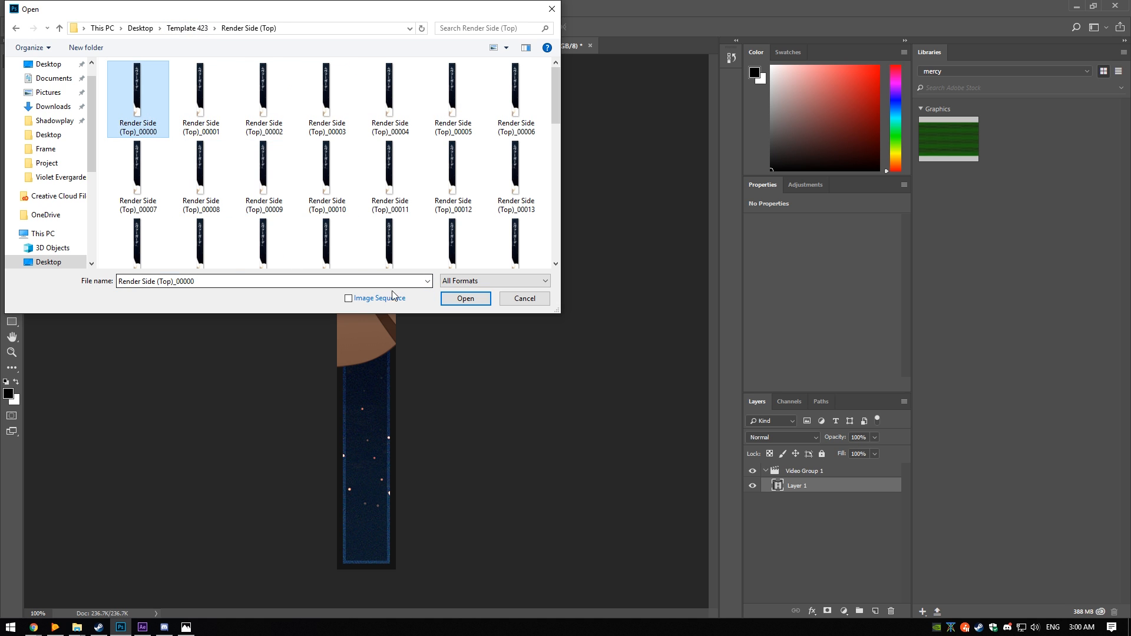
pyautogui.click(465, 299)
pyautogui.click(657, 197)
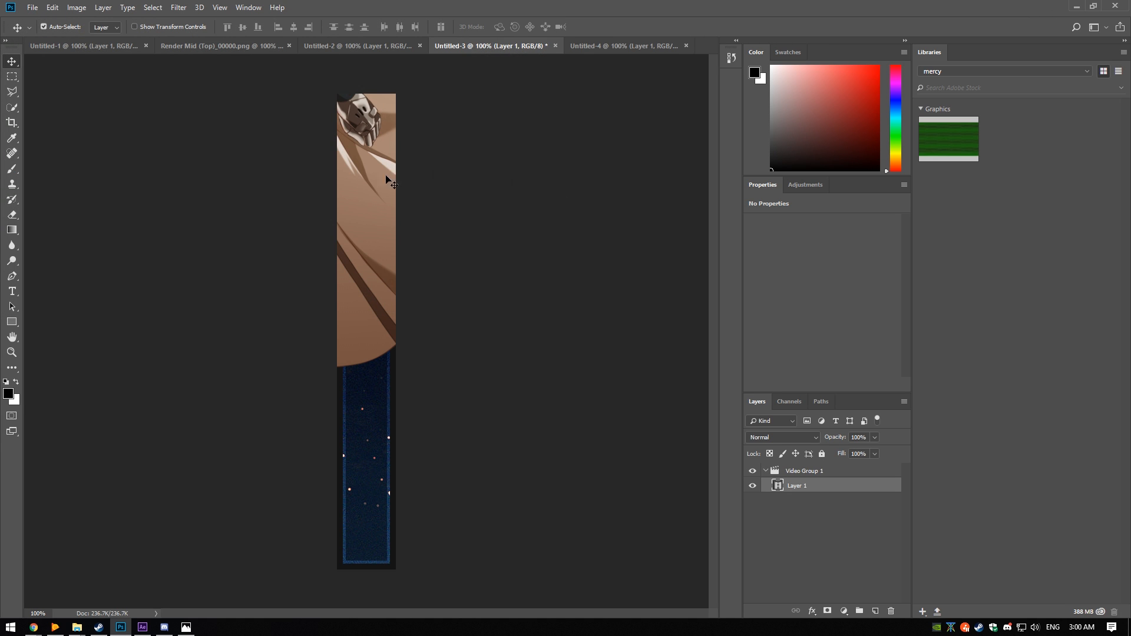
# Export the Render Side (Top) animation with Save for Web as a GIF named topside on the Desktop
pyautogui.click(24, 7)
pyautogui.moveTo(88, 167)
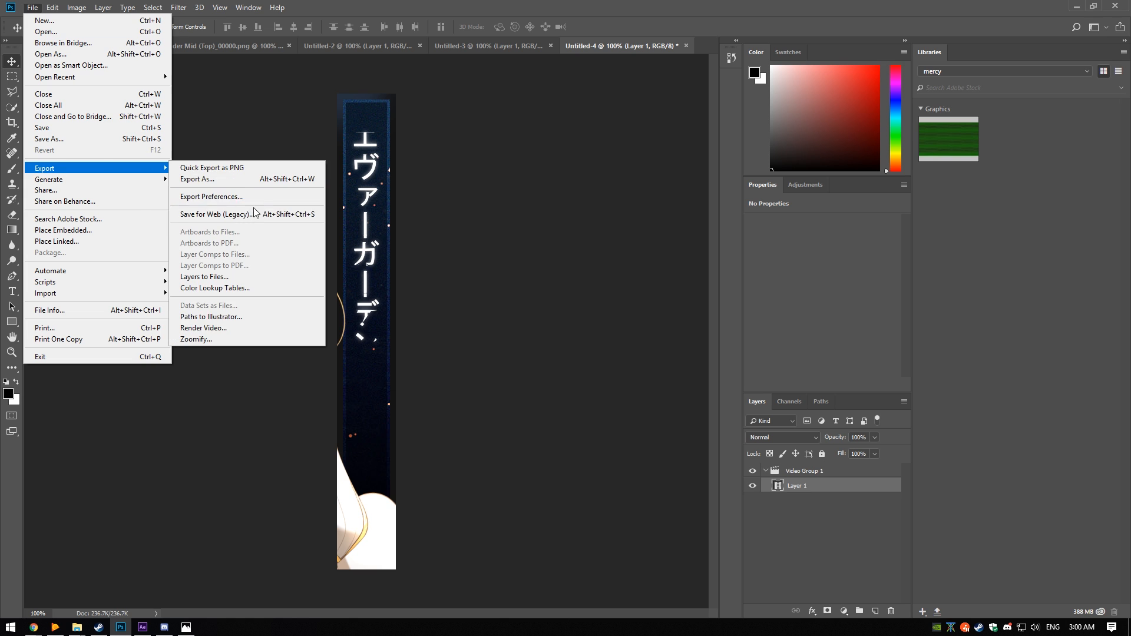
pyautogui.click(246, 215)
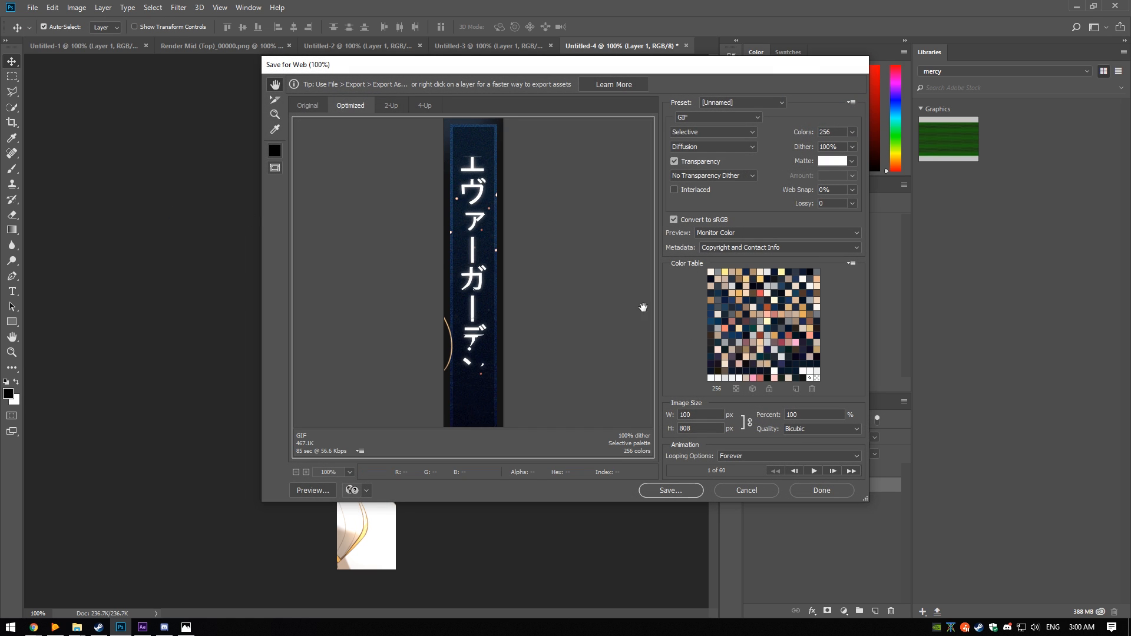
pyautogui.click(670, 490)
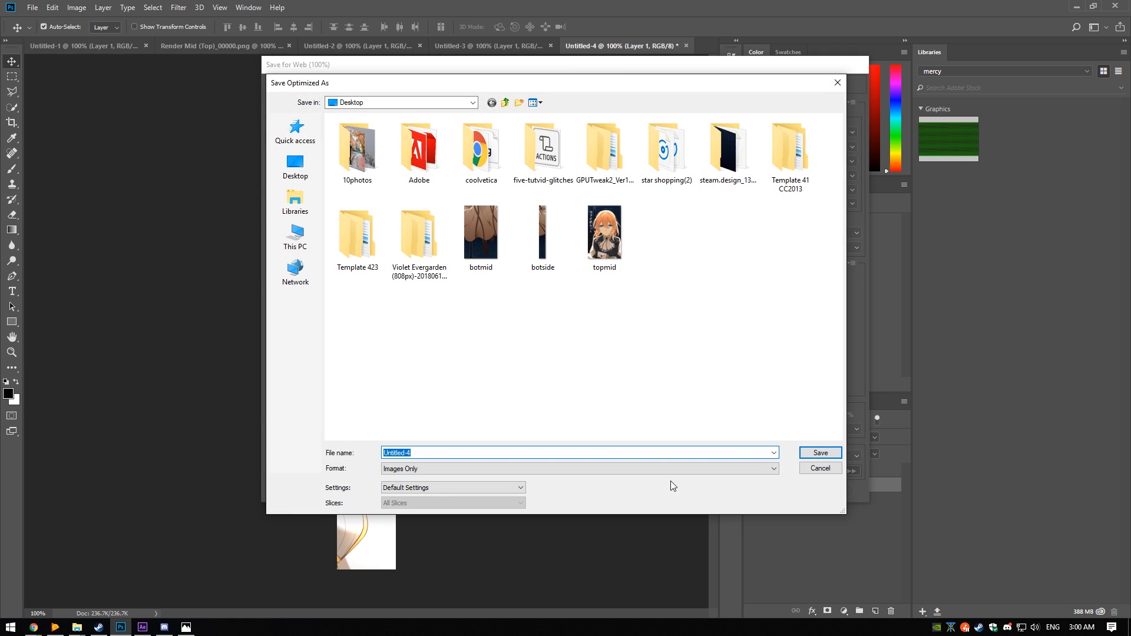
pyautogui.write('topside')
pyautogui.press('Return')
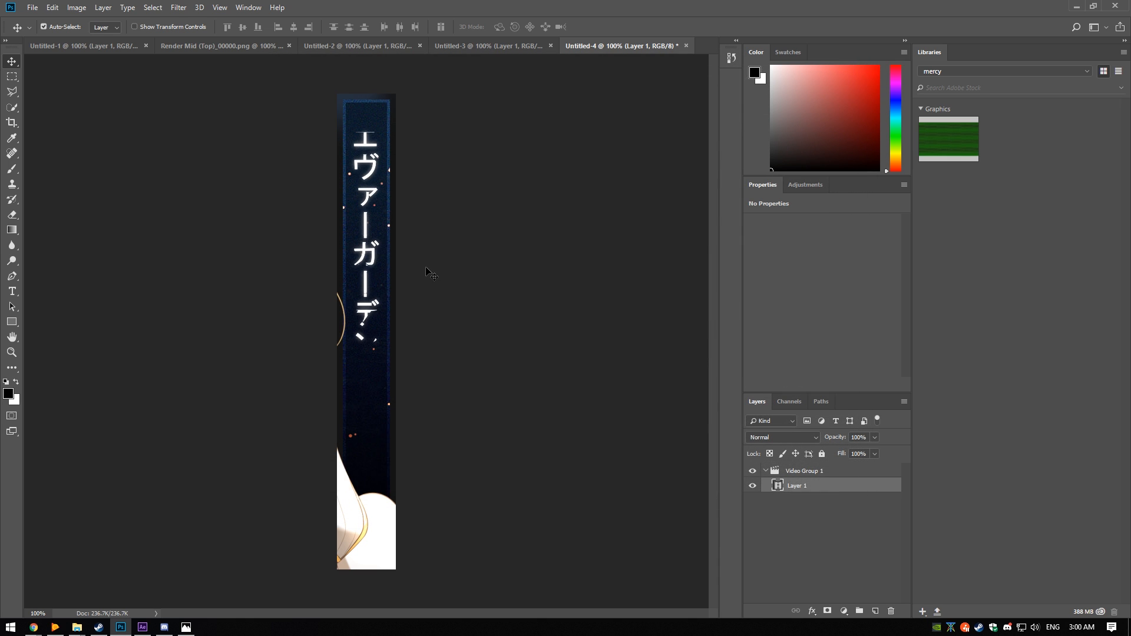
# Switch to File Explorer and preview the exported botmid and botside GIFs from the Desktop folder
pyautogui.click(91, 628)
pyautogui.click(78, 628)
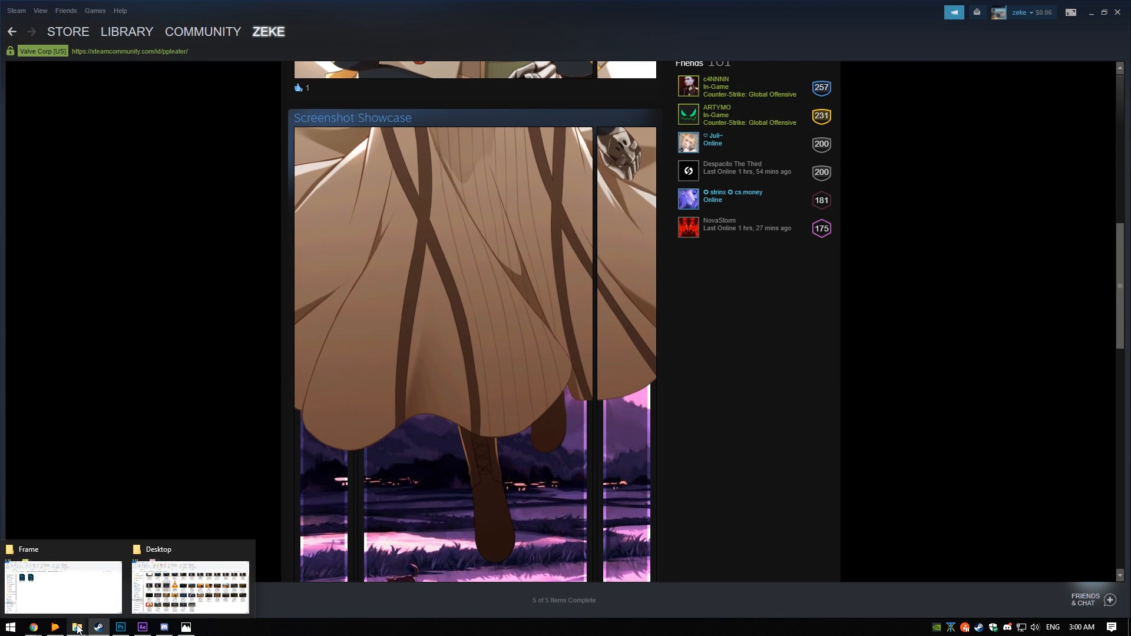
pyautogui.click(172, 585)
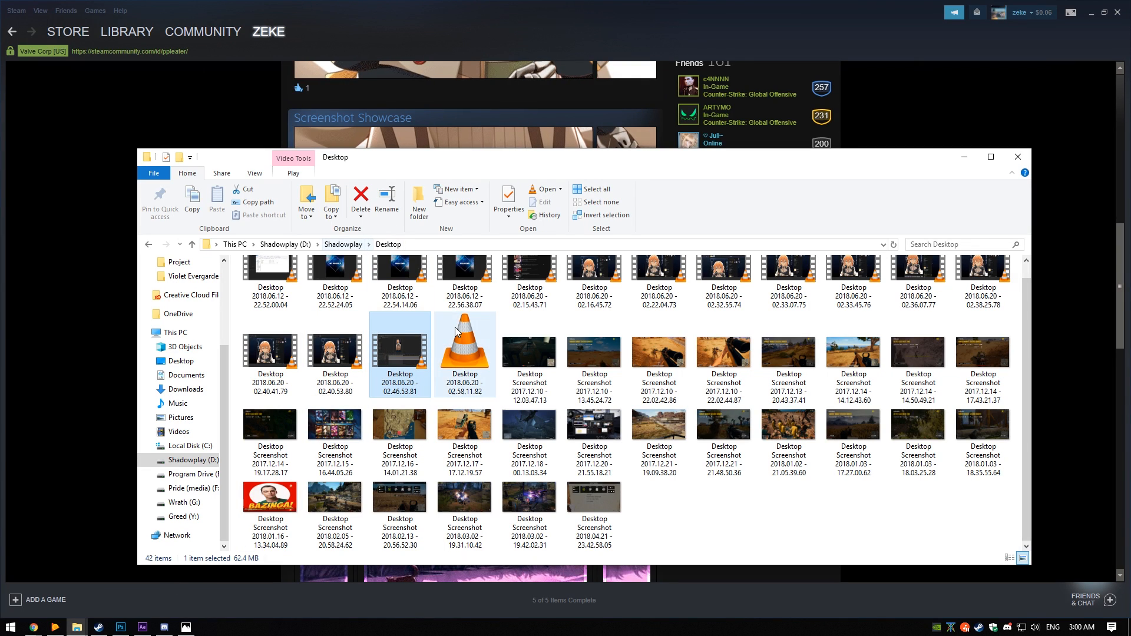
pyautogui.click(215, 361)
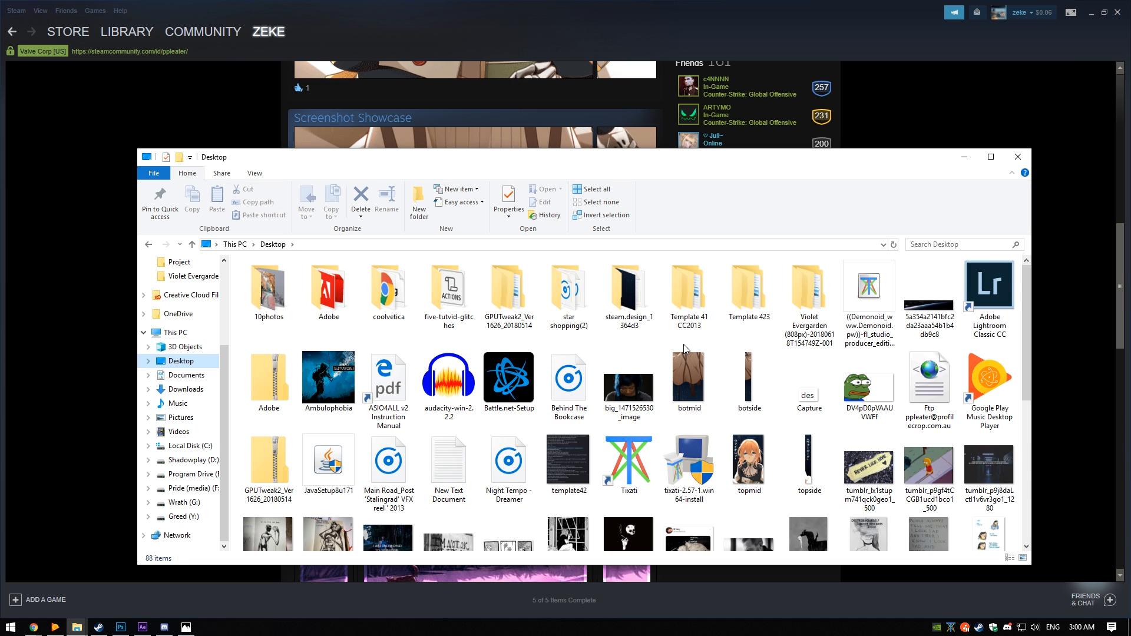
pyautogui.doubleClick(705, 382)
pyautogui.doubleClick(743, 394)
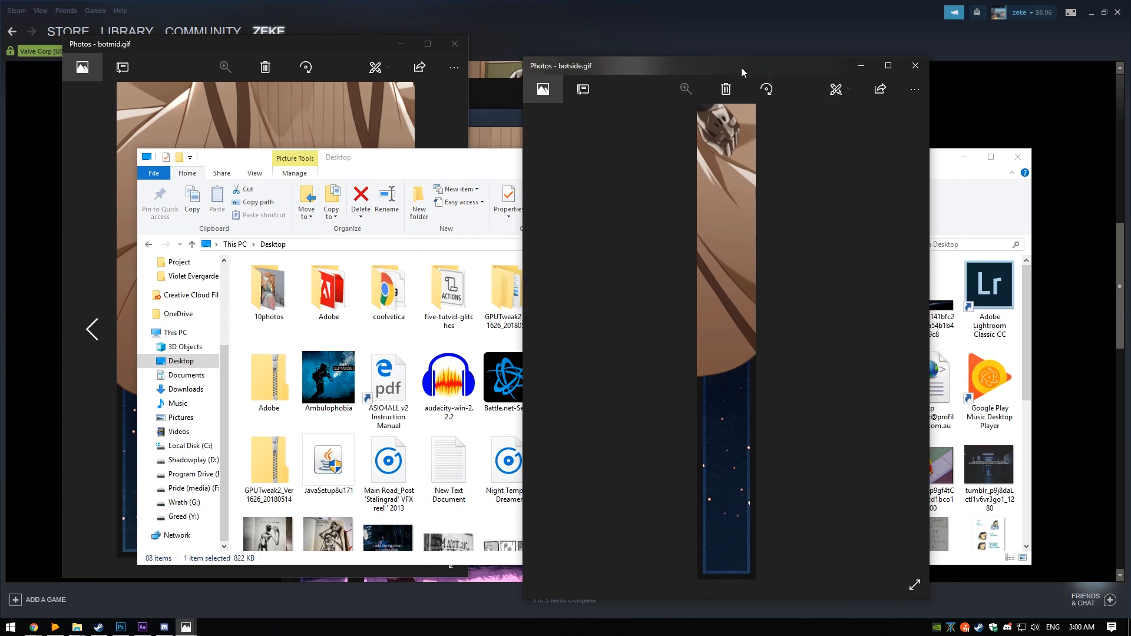
pyautogui.moveTo(741, 68); pyautogui.dragTo(711, 53)
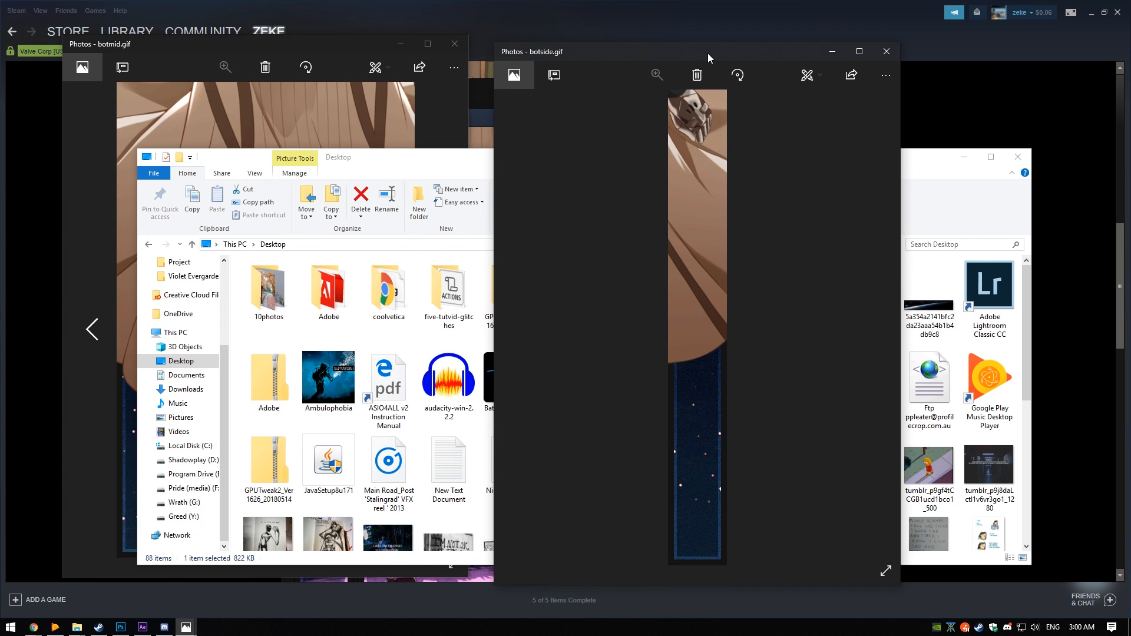
# Preview the topside and topmid GIFs from the Desktop folder and close the preview windows
pyautogui.click(928, 160)
pyautogui.doubleClick(790, 454)
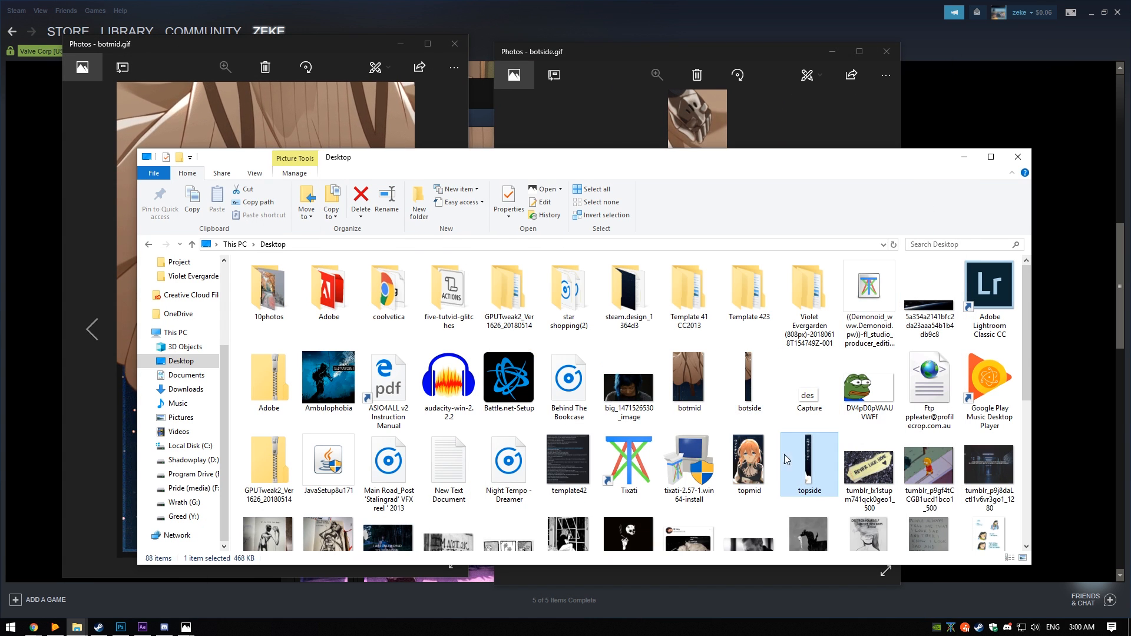
pyautogui.click(741, 459)
pyautogui.doubleClick(741, 459)
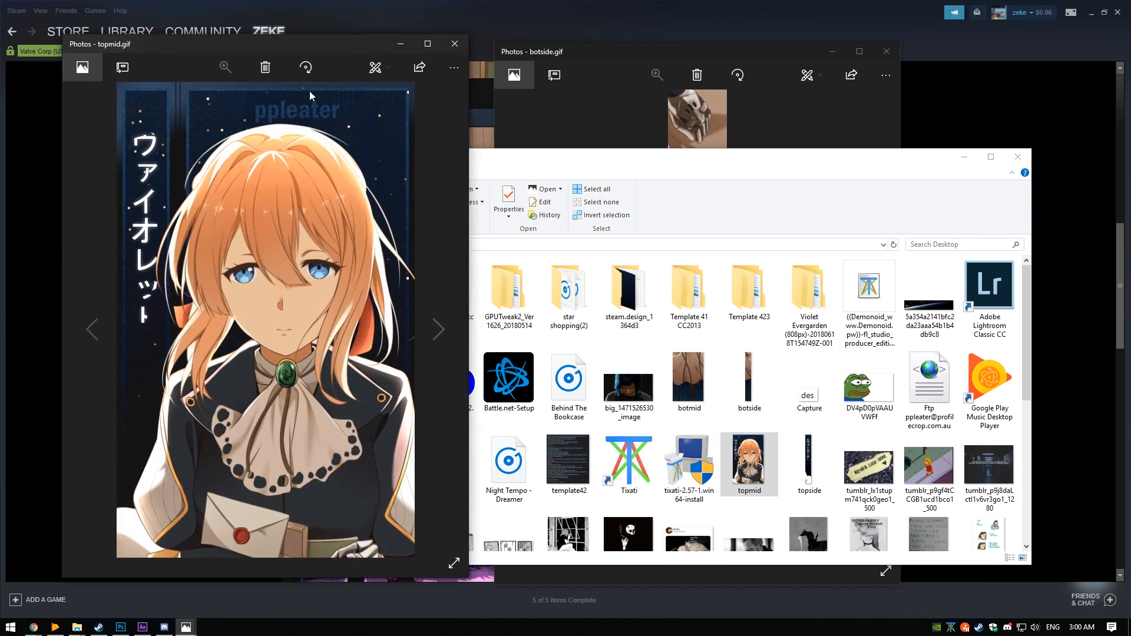
pyautogui.moveTo(291, 44); pyautogui.dragTo(625, 54)
pyautogui.click(800, 42)
pyautogui.click(464, 48)
pyautogui.click(883, 55)
pyautogui.click(904, 121)
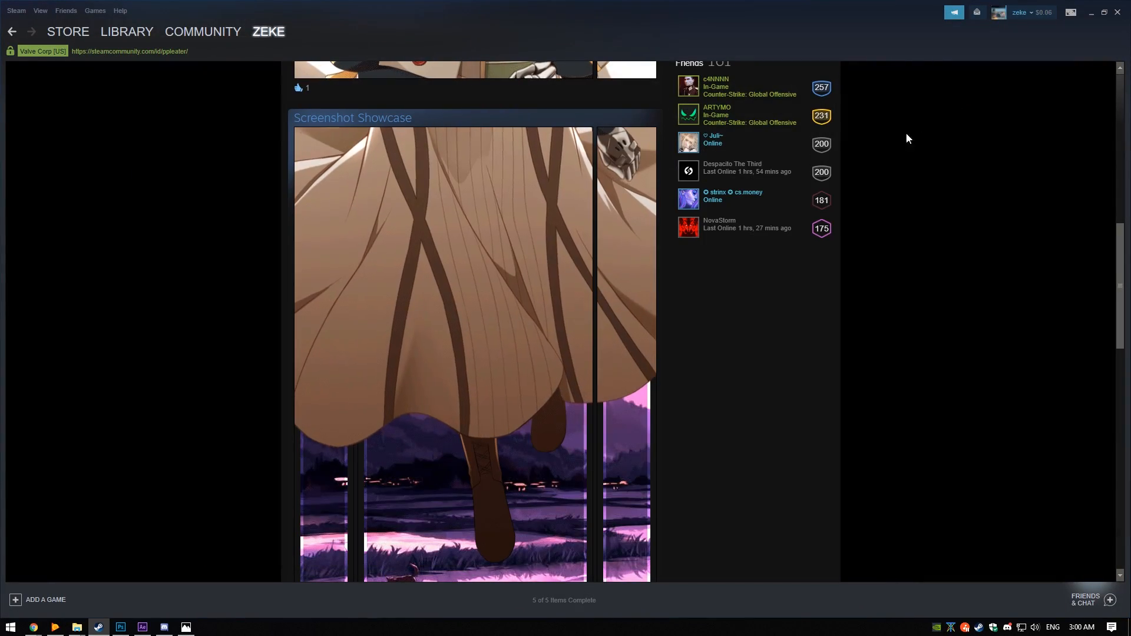
pyautogui.scroll(10, 995, 307)
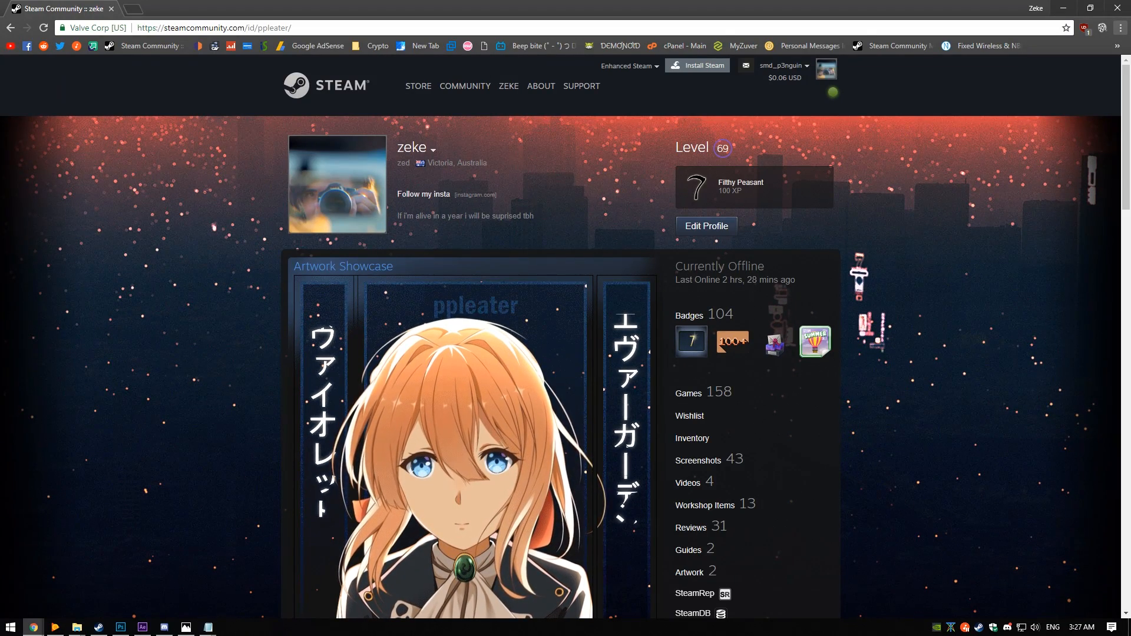
# Start a new artwork upload from the Steam profile's artwork page in Chrome, choosing Not Game Specific
pyautogui.moveTo(1130, 126); pyautogui.dragTo(663, 172)
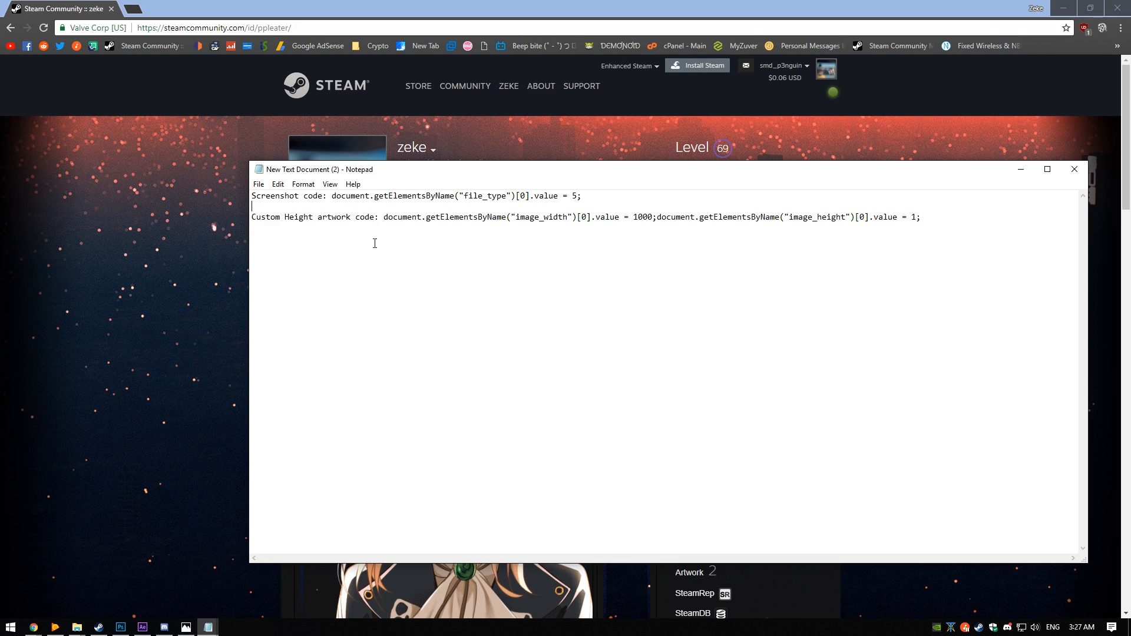
pyautogui.click(560, 111)
pyautogui.press('F5')
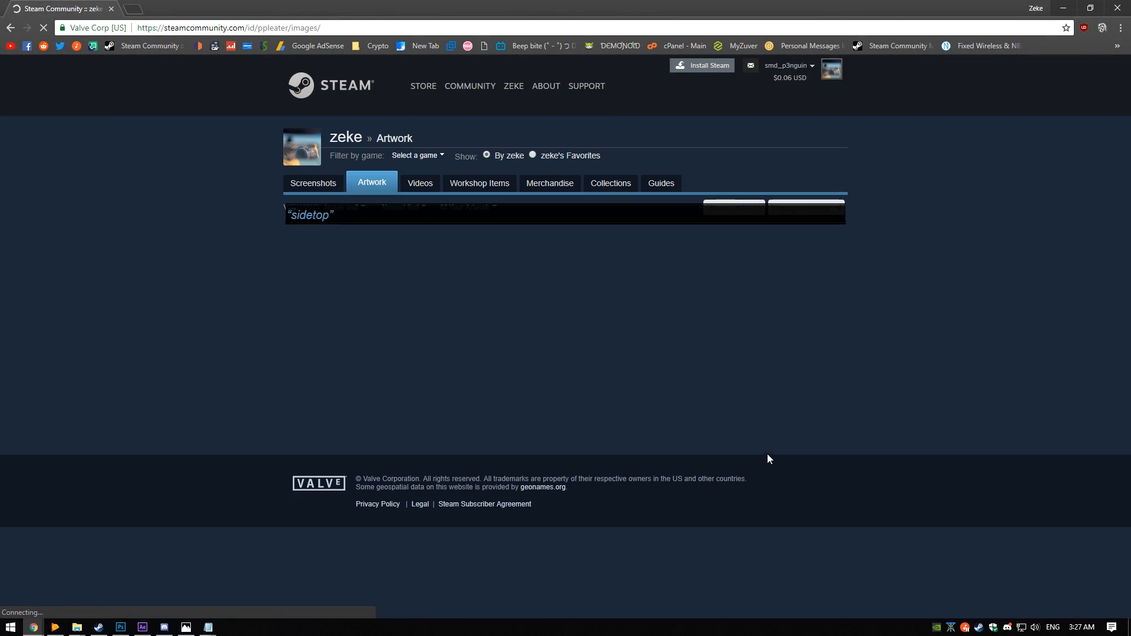
pyautogui.click(727, 205)
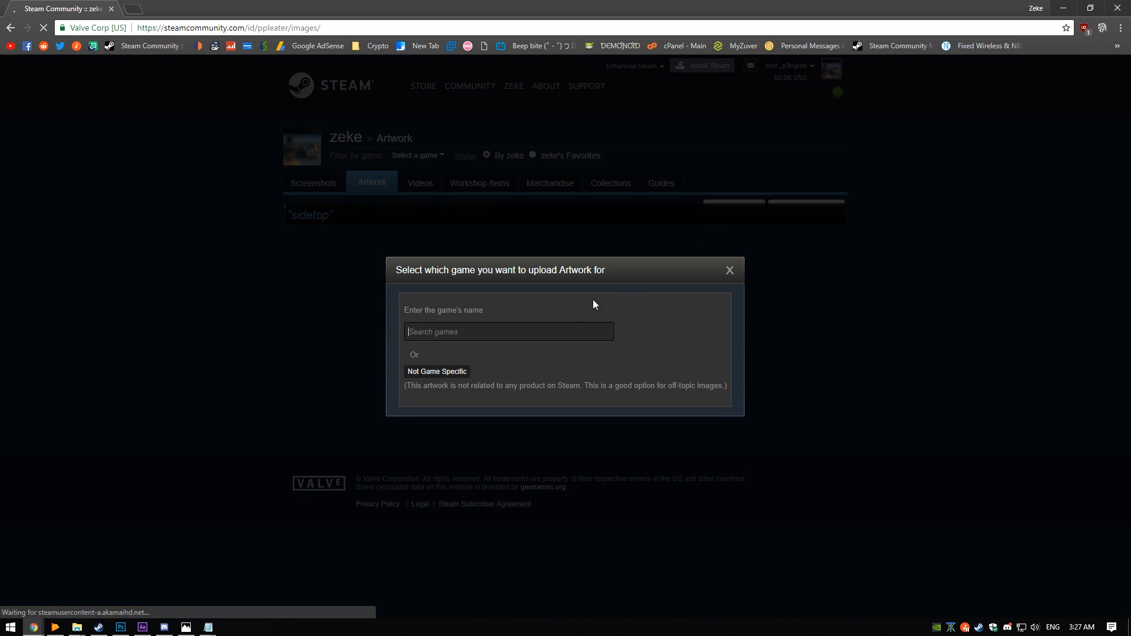
pyautogui.click(441, 376)
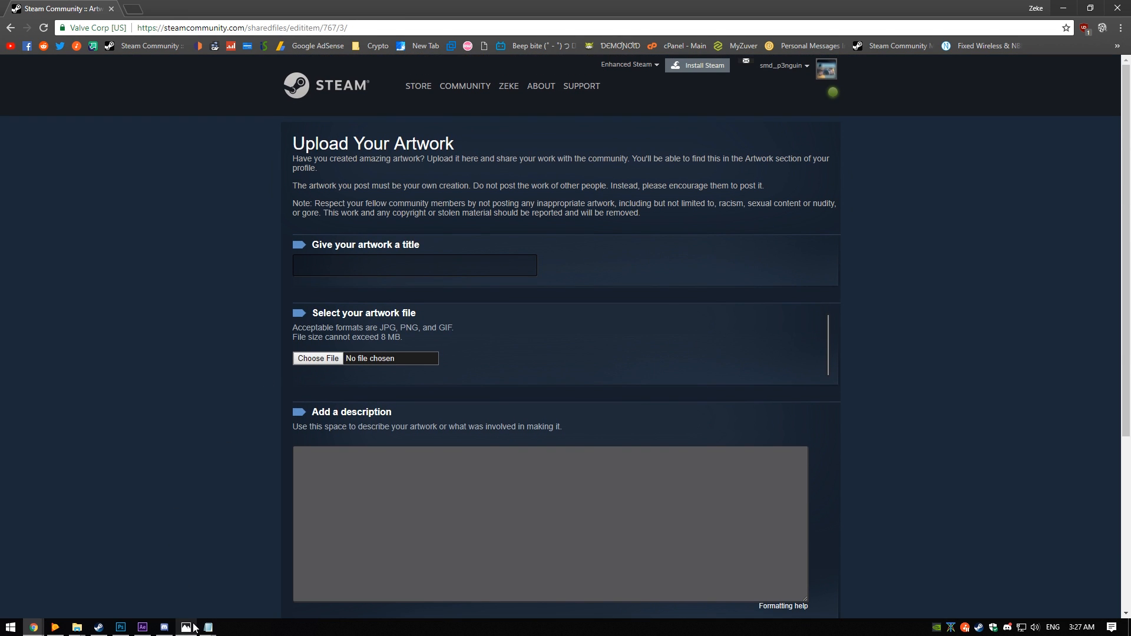
# Review the upload codes in Notepad and attach topmid.gif from the Desktop as the artwork file
pyautogui.moveTo(207, 628)
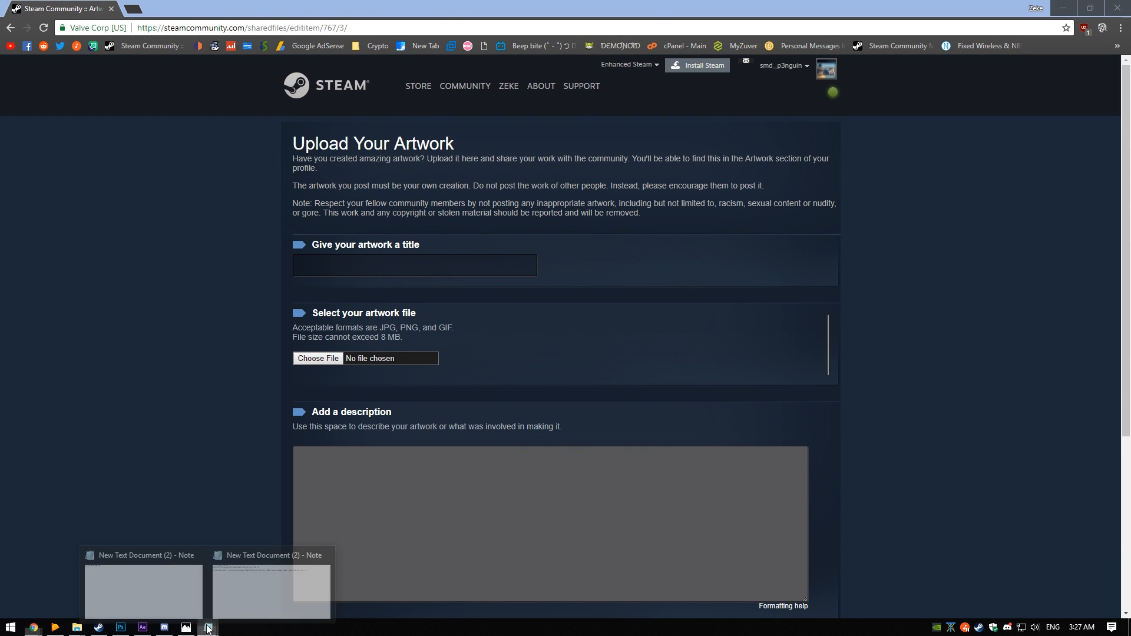
pyautogui.click(258, 567)
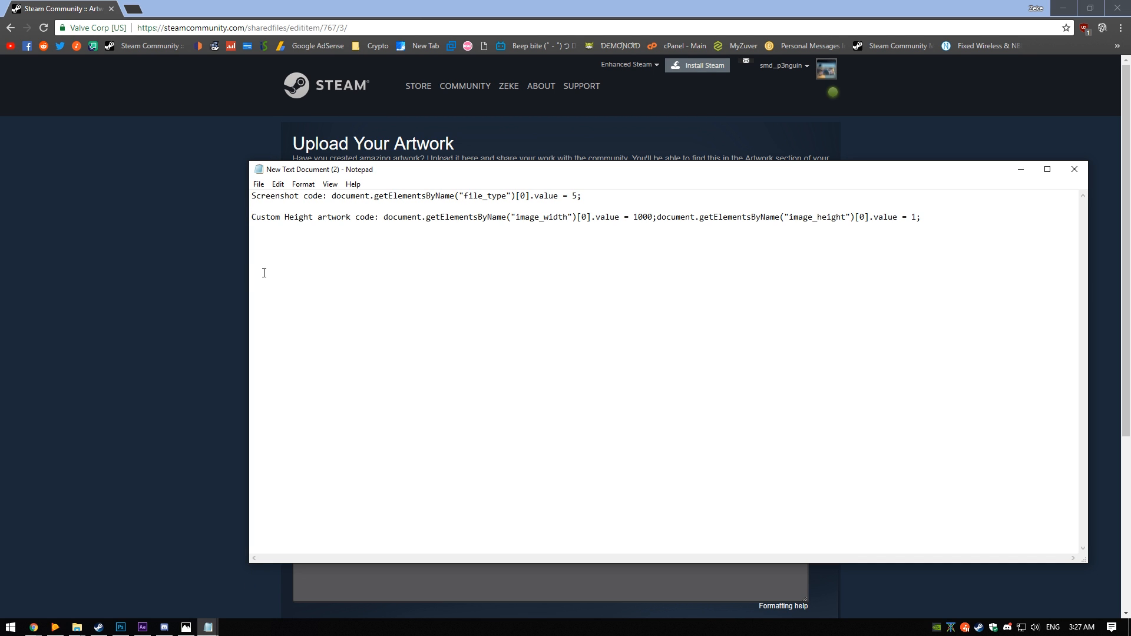
pyautogui.click(215, 271)
pyautogui.click(323, 357)
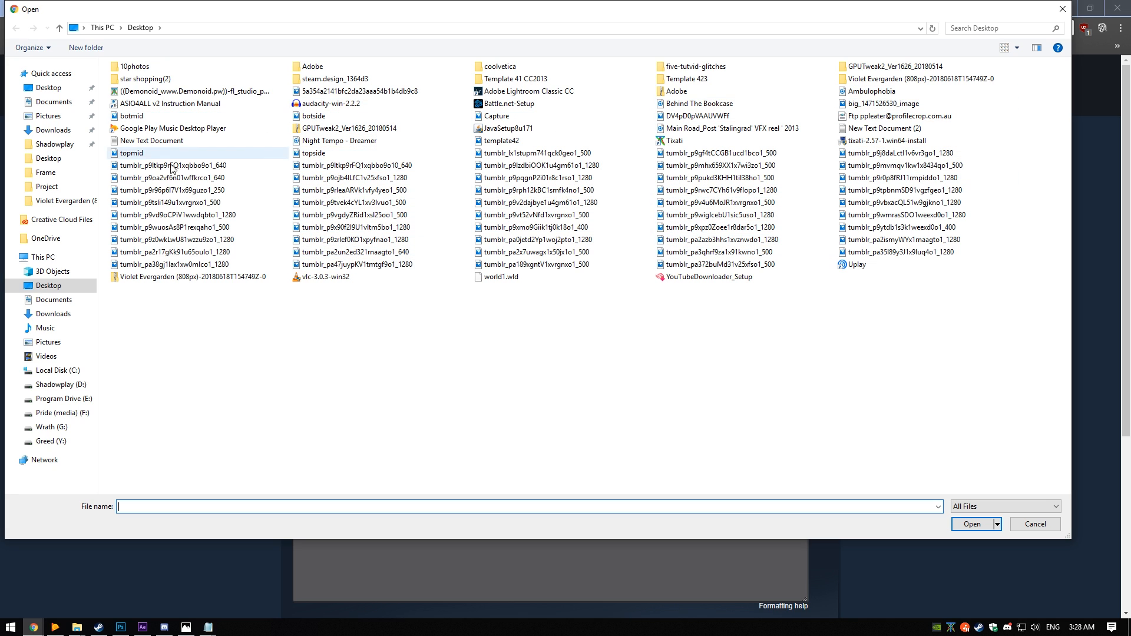
pyautogui.doubleClick(132, 153)
pyautogui.scroll(-4, 475, 266)
pyautogui.scroll(4, 489, 304)
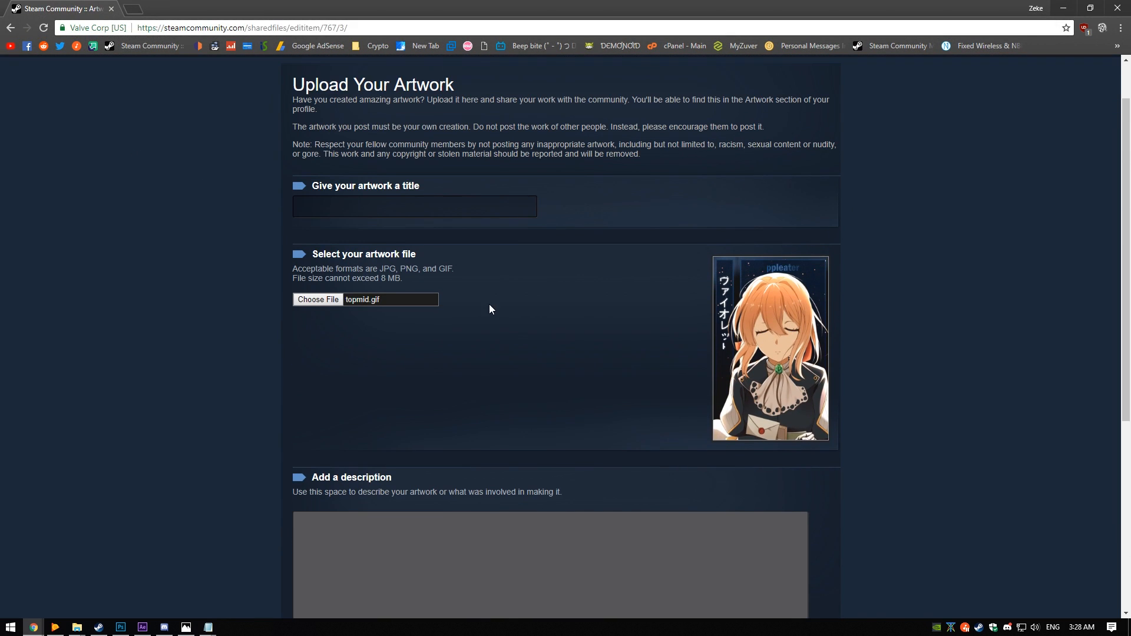
# Switch to Notepad and copy the custom height artwork code that sets image_width to 1000 and image_height to 1
pyautogui.click(187, 628)
pyautogui.click(208, 627)
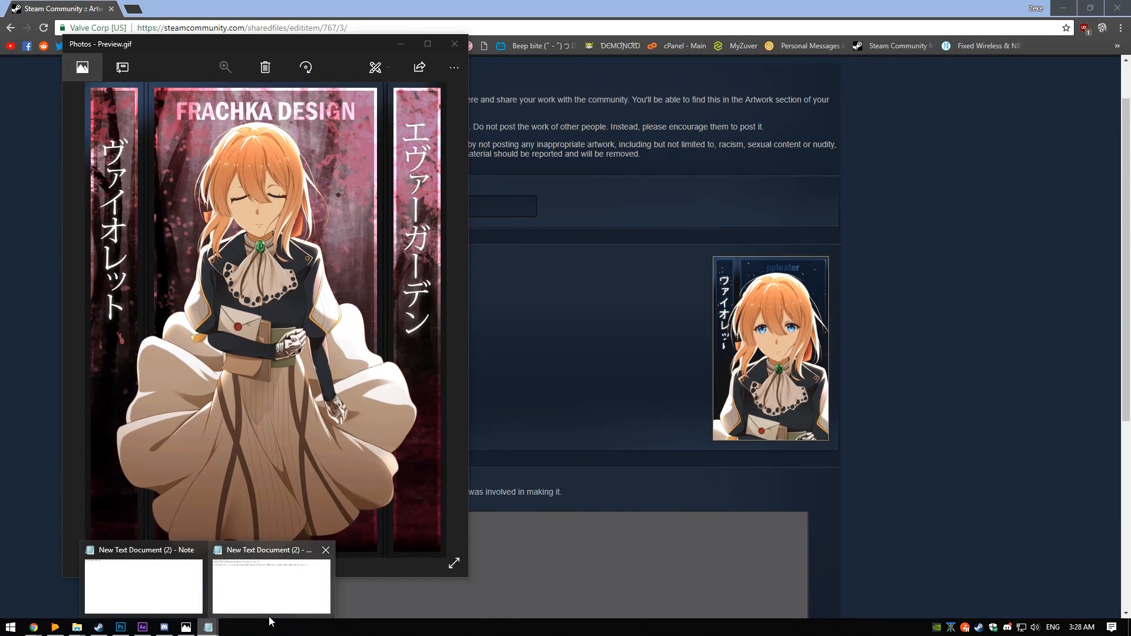
pyautogui.click(273, 600)
pyautogui.moveTo(922, 217); pyautogui.dragTo(380, 218)
pyautogui.hotkey('ctrl', 'c')
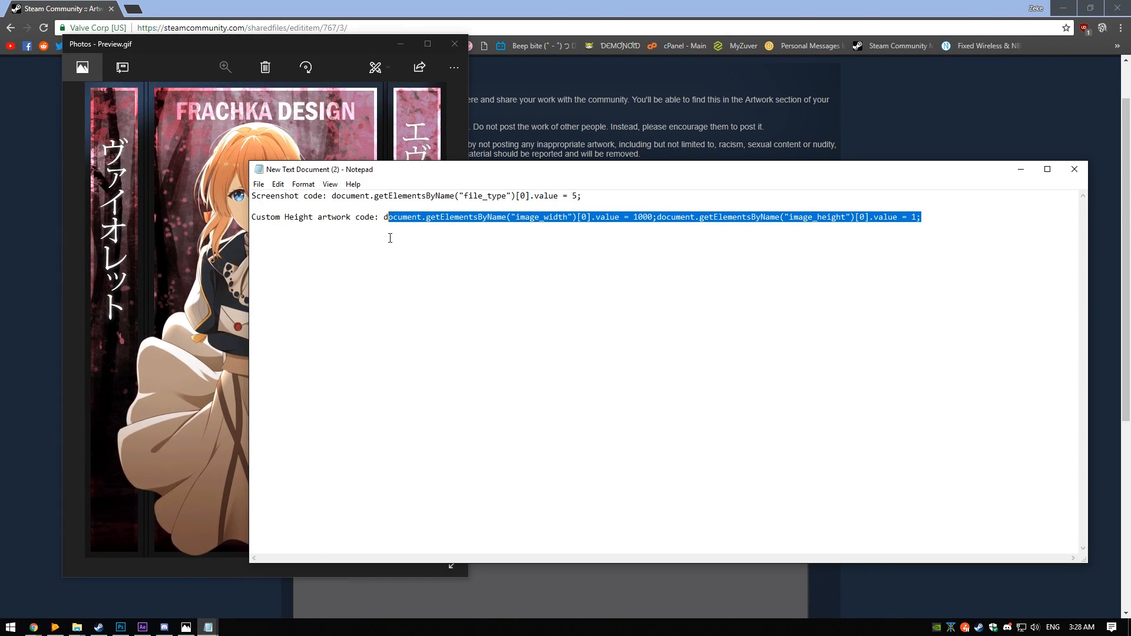
# Open the browser's developer console on the artwork upload page and close it again
pyautogui.click(741, 121)
pyautogui.rightClick(859, 155)
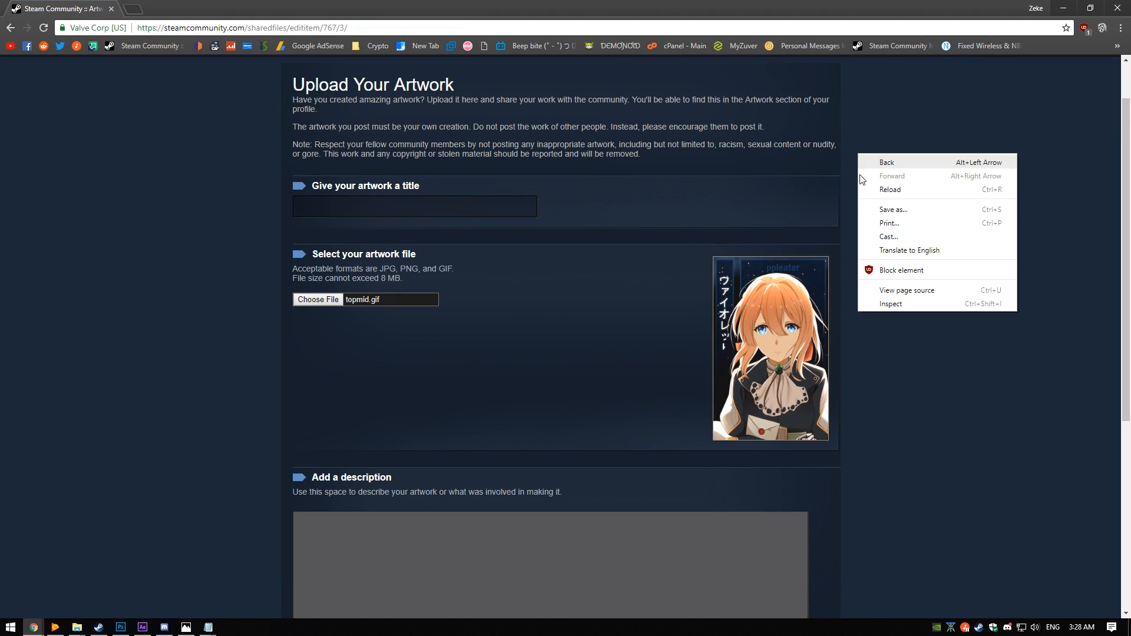
pyautogui.click(891, 303)
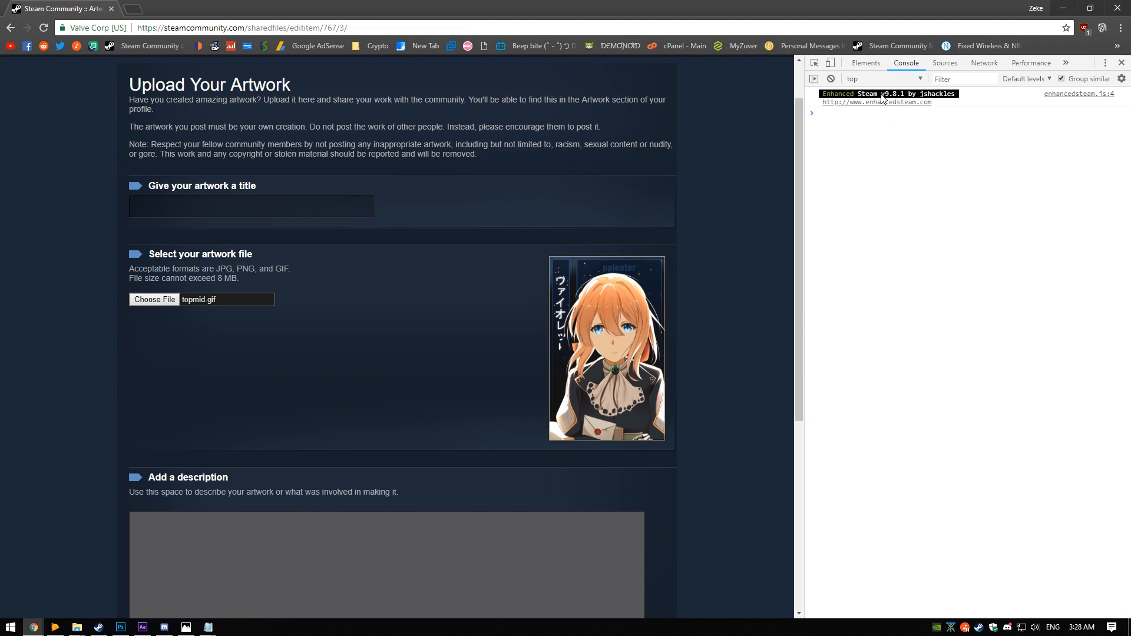
pyautogui.rightClick(596, 144)
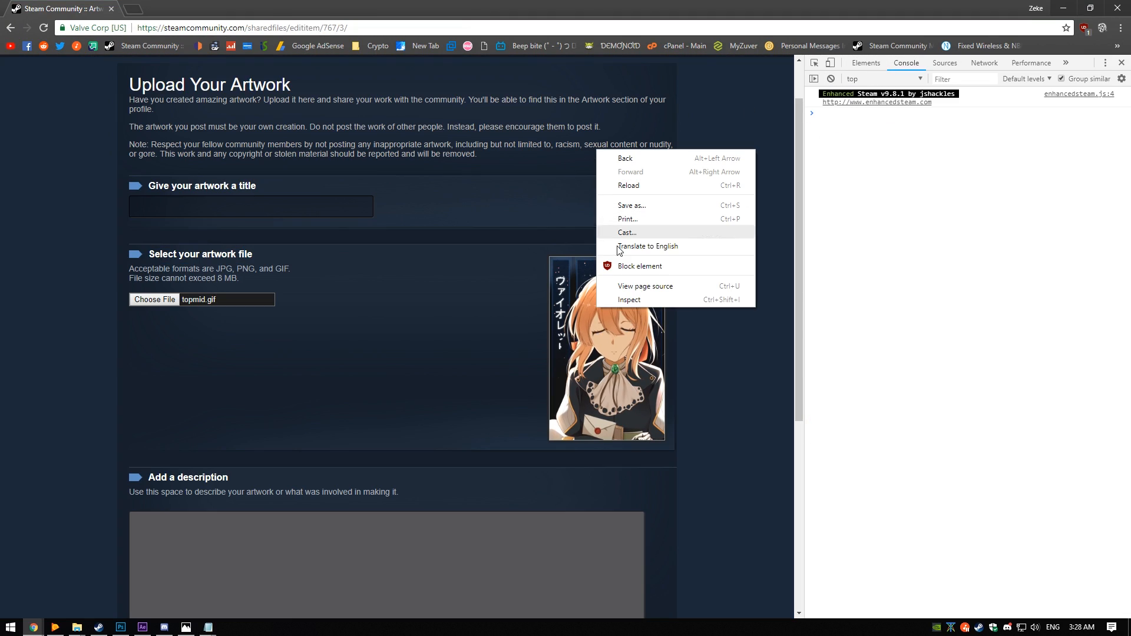
pyautogui.click(626, 299)
pyautogui.click(896, 66)
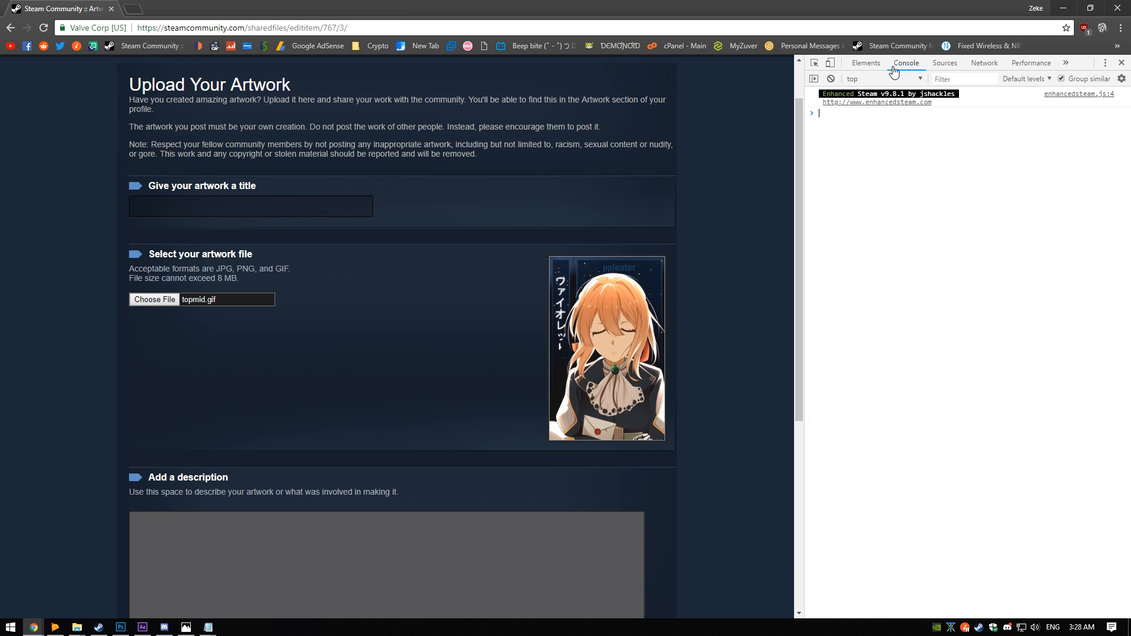
pyautogui.press('F12')
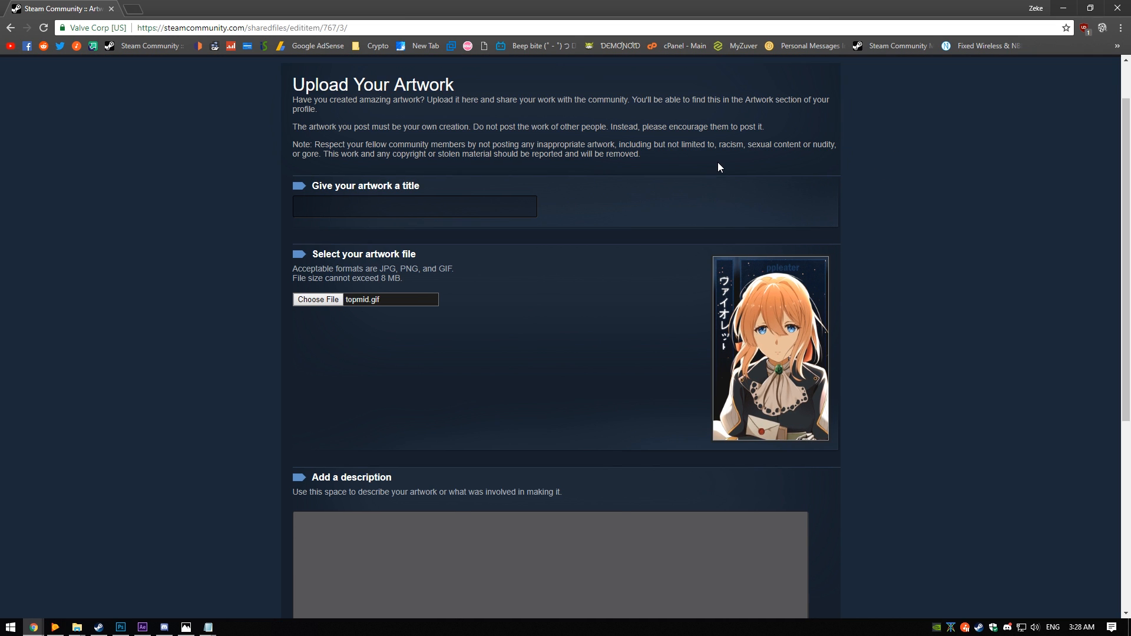
# Run the copied code in the upload page's developer console to set image_width to 1000 and image_height to 1
pyautogui.press('F12')
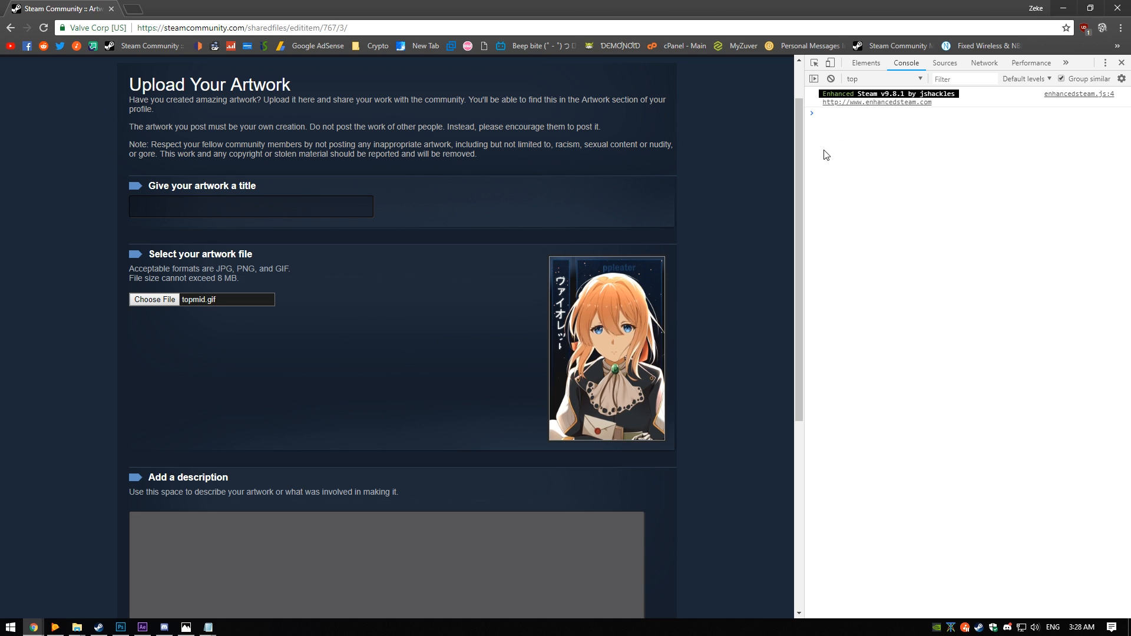
pyautogui.hotkey('ctrl', 'v')
pyautogui.press('Return')
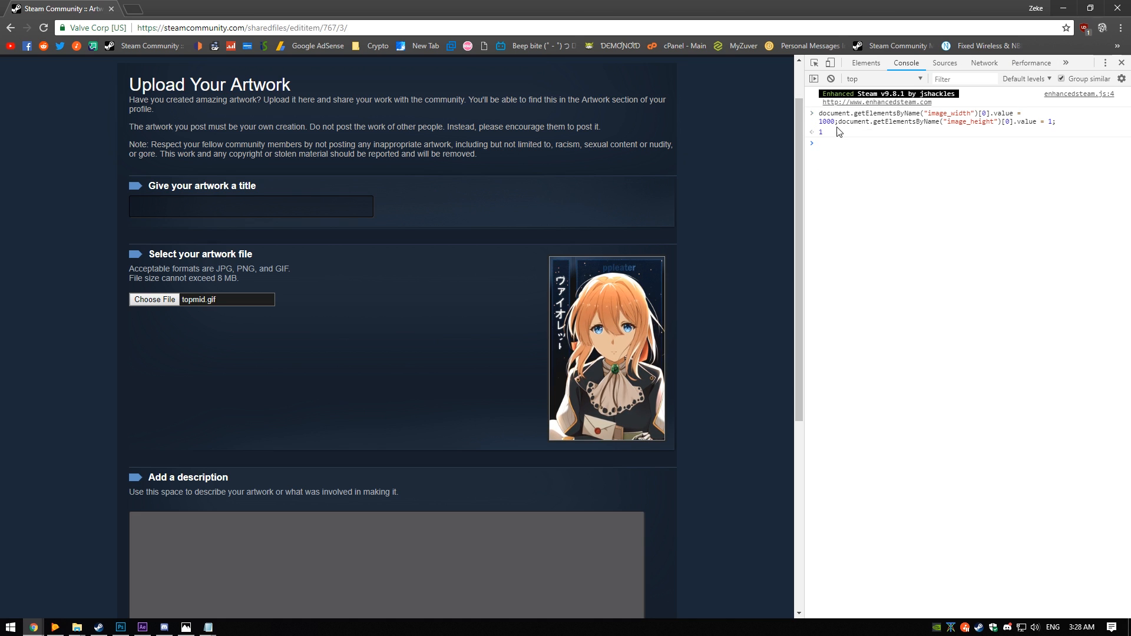
pyautogui.click(1121, 62)
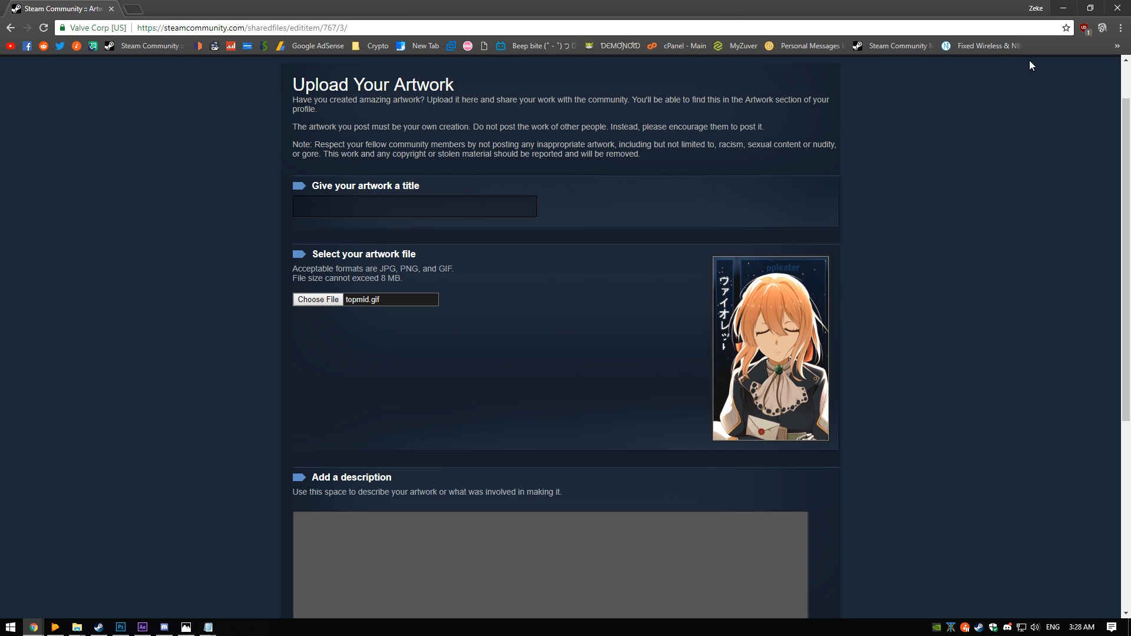
# Title the artwork "----", keep it public, certify ownership, and submit the upload
pyautogui.click(400, 206)
pyautogui.write('----')
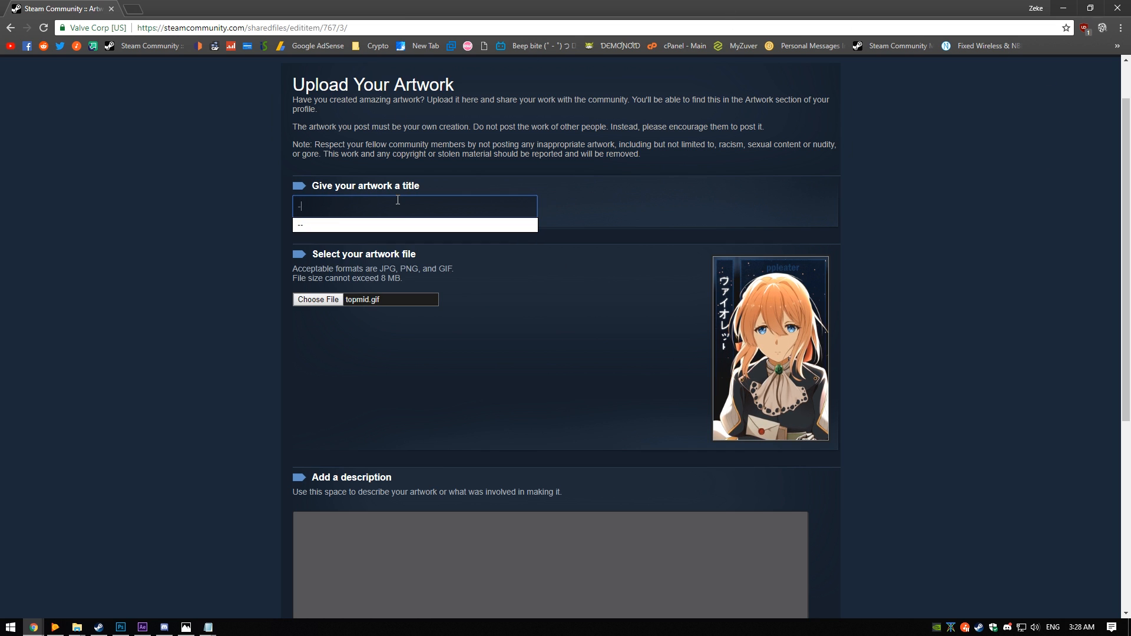
pyautogui.scroll(-6, 664, 250)
pyautogui.scroll(7, 664, 250)
pyautogui.scroll(-4, 383, 254)
pyautogui.scroll(4, 383, 253)
pyautogui.scroll(-1, 433, 323)
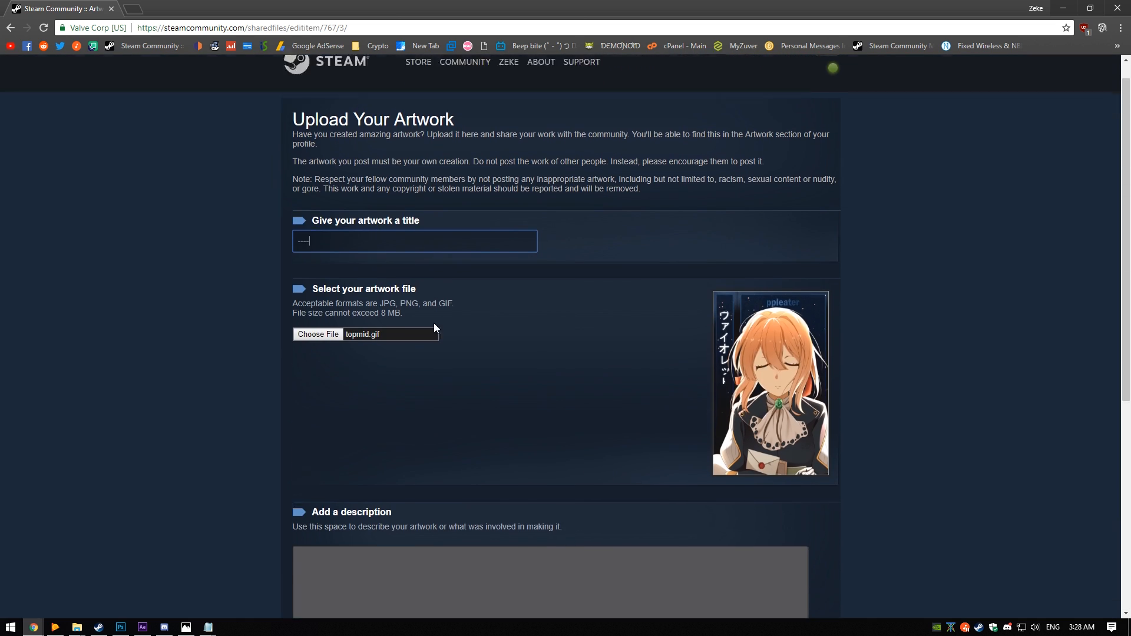
pyautogui.scroll(-6, 434, 324)
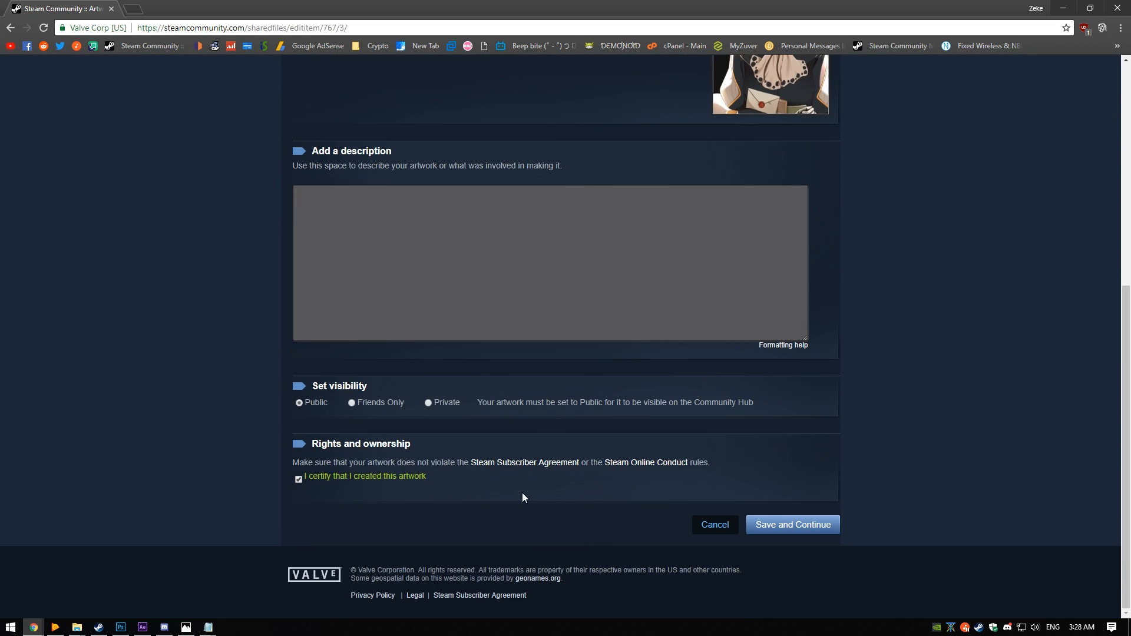
pyautogui.click(793, 518)
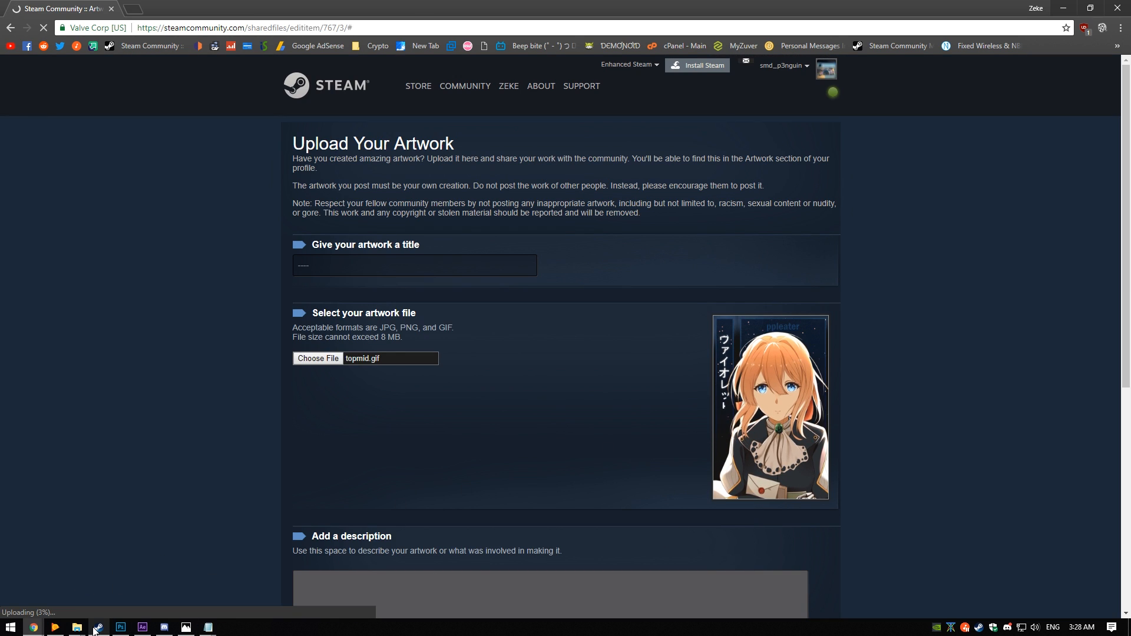
# Bring up the ALT+0173 paste on Pastebin and copy the invisible character from its raw view
pyautogui.moveTo(94, 629)
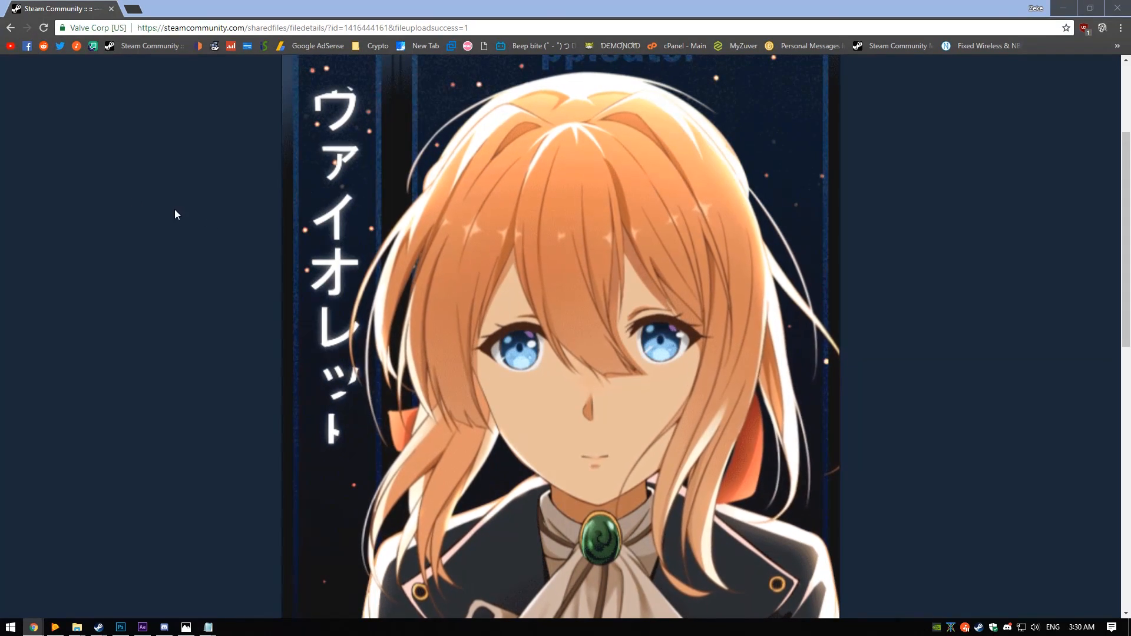
pyautogui.moveTo(1130, 59); pyautogui.dragTo(366, 58)
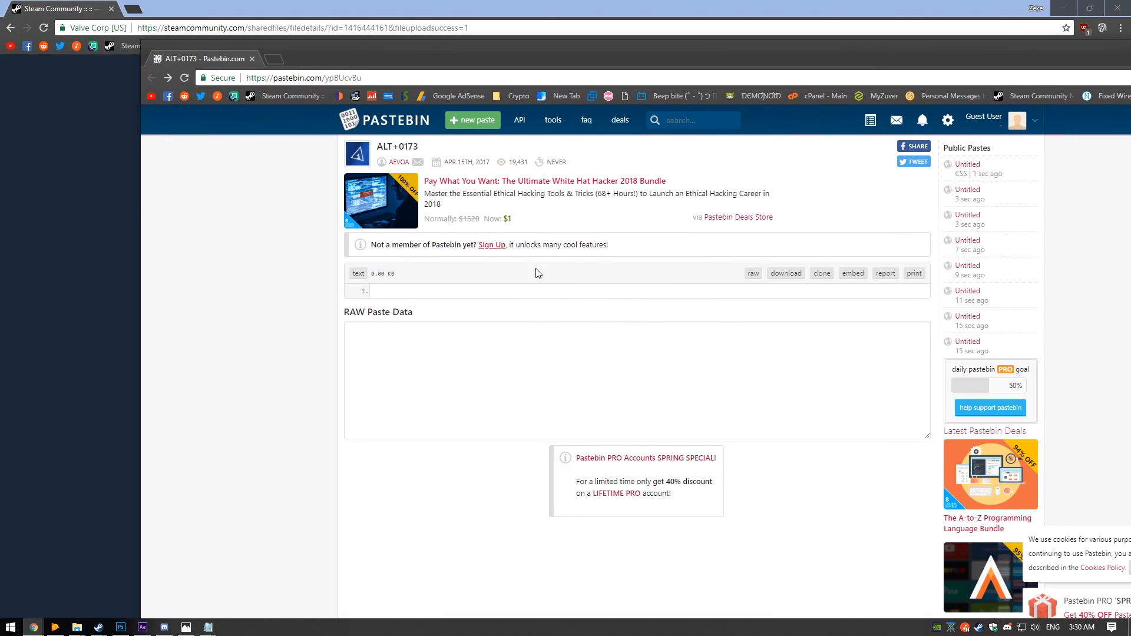
pyautogui.click(752, 276)
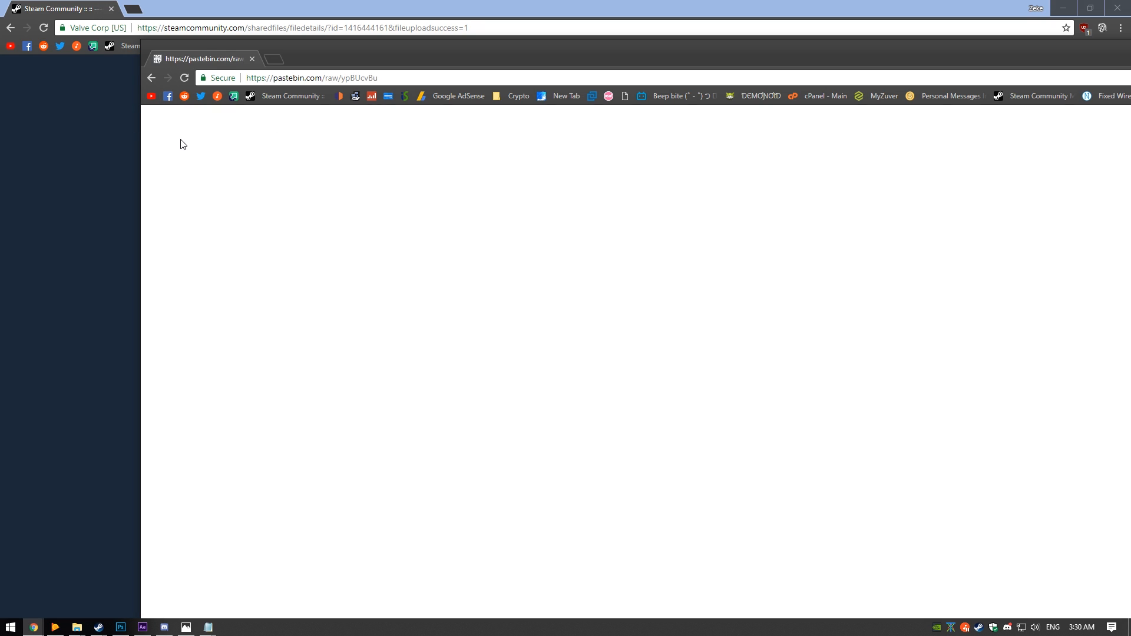
pyautogui.rightClick(177, 118)
pyautogui.click(165, 140)
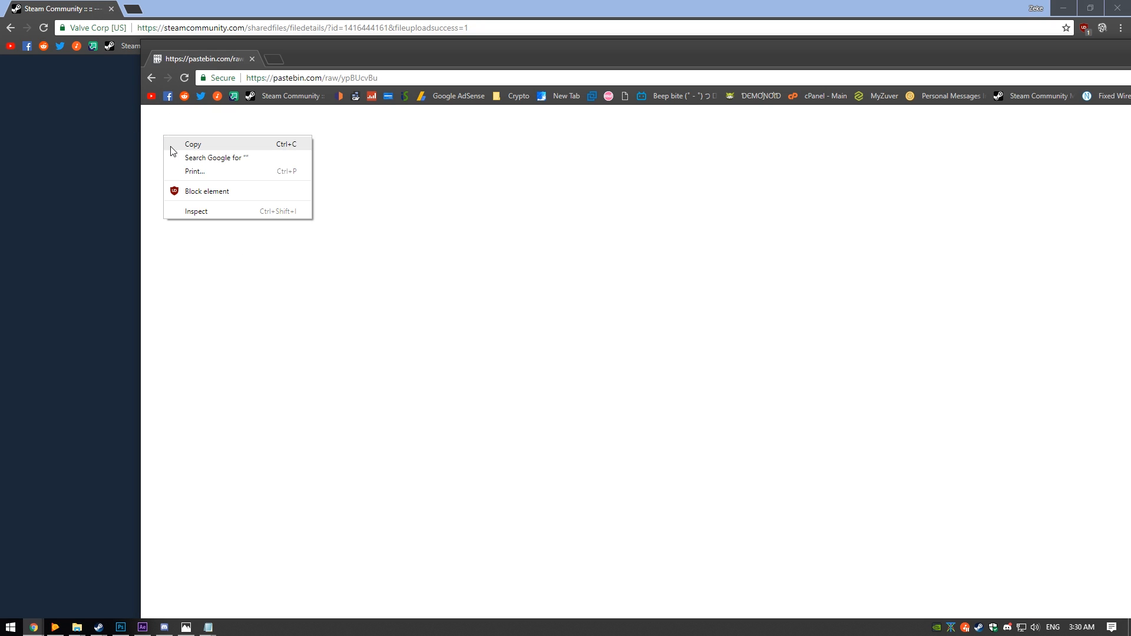
pyautogui.click(172, 144)
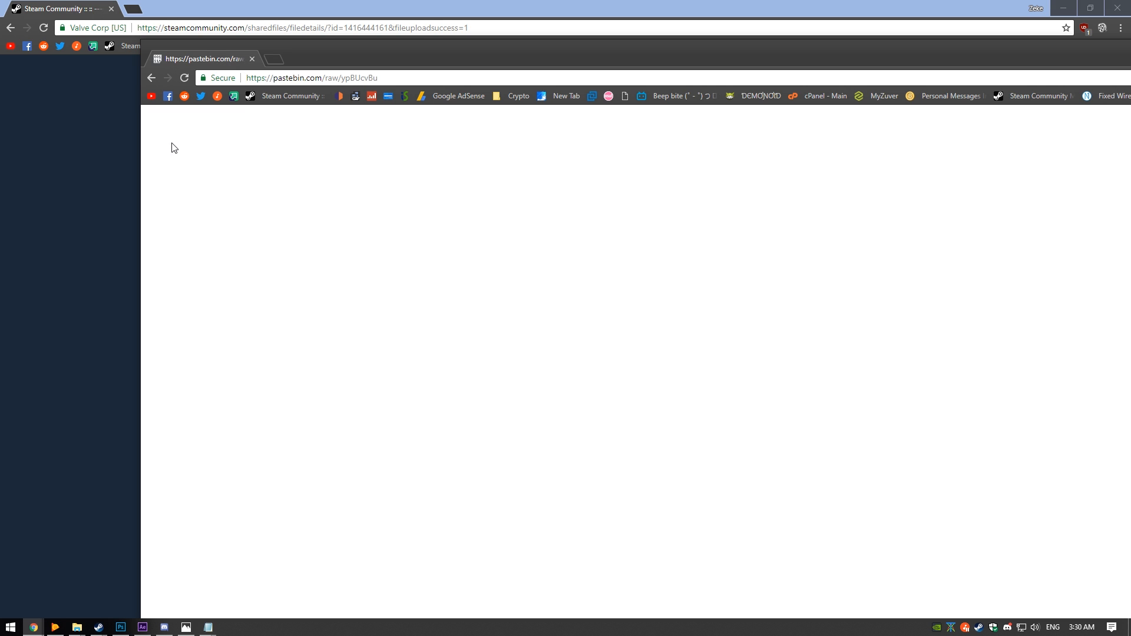
pyautogui.click(100, 114)
pyautogui.click(34, 627)
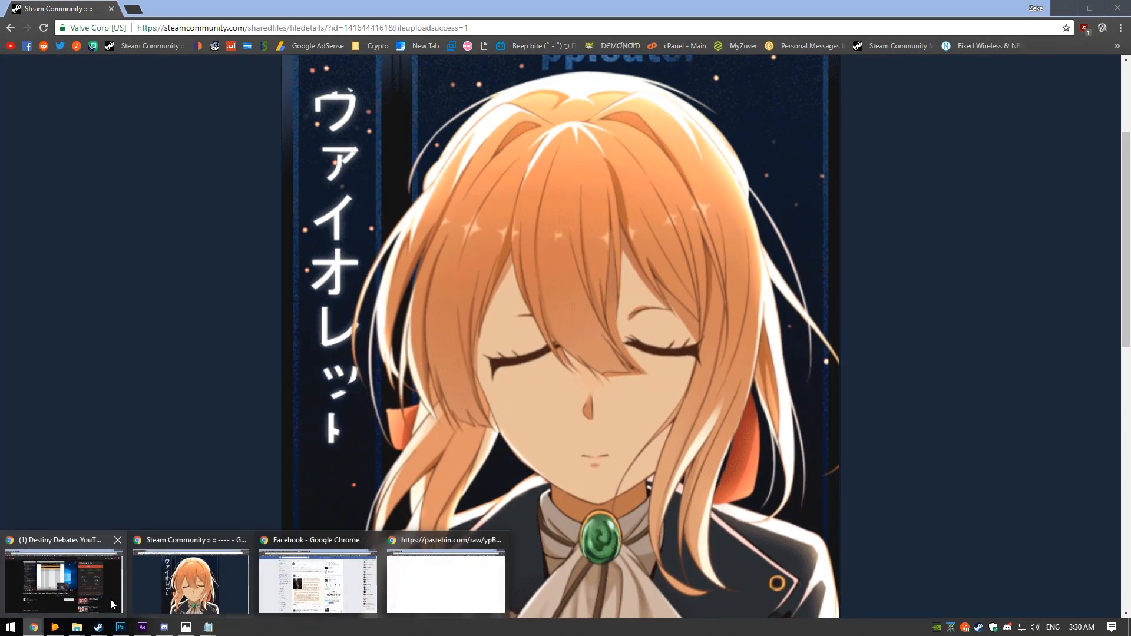
pyautogui.click(446, 575)
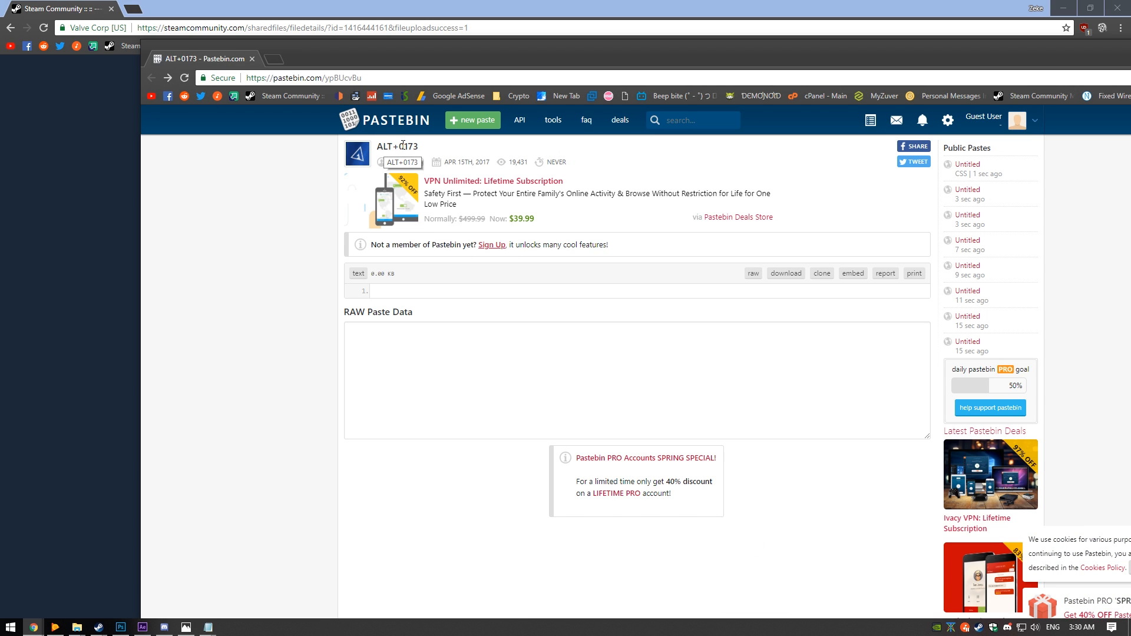
# Open the uploaded artwork's title and description for editing and replace the title with the copied invisible character
pyautogui.click(58, 65)
pyautogui.scroll(-13, 658, 327)
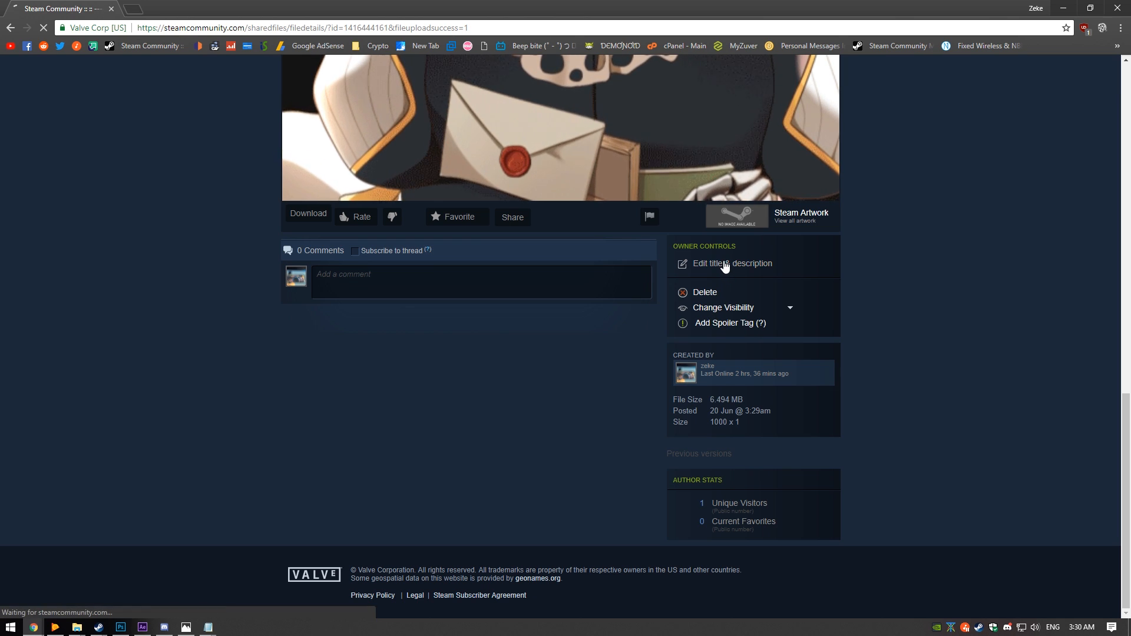
pyautogui.click(732, 264)
pyautogui.doubleClick(441, 299)
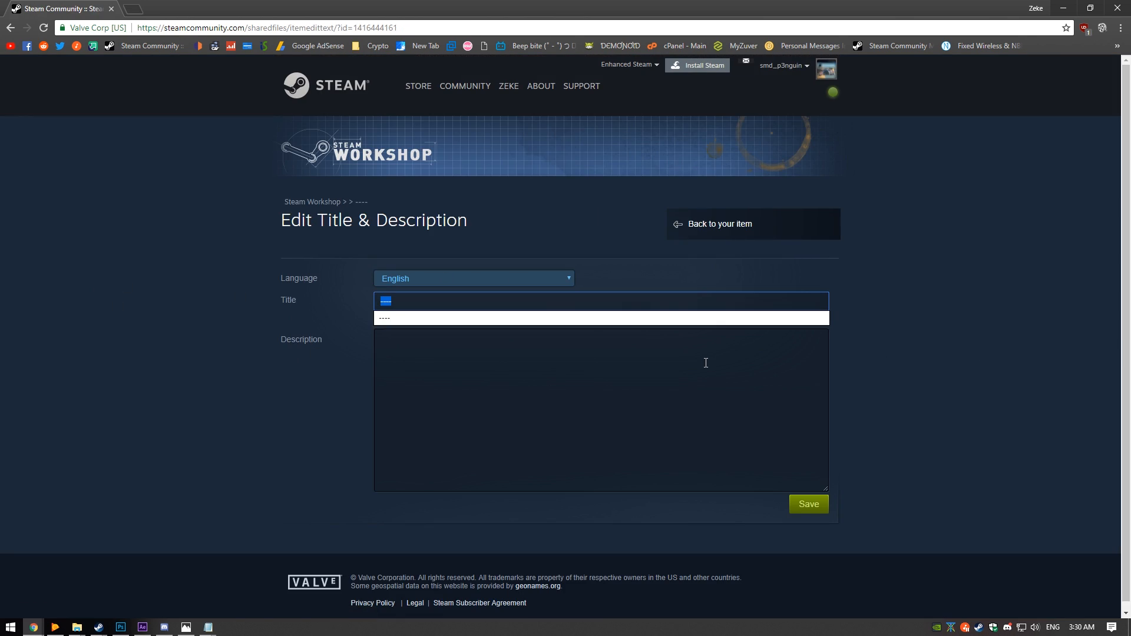
pyautogui.click(418, 317)
pyautogui.click(503, 358)
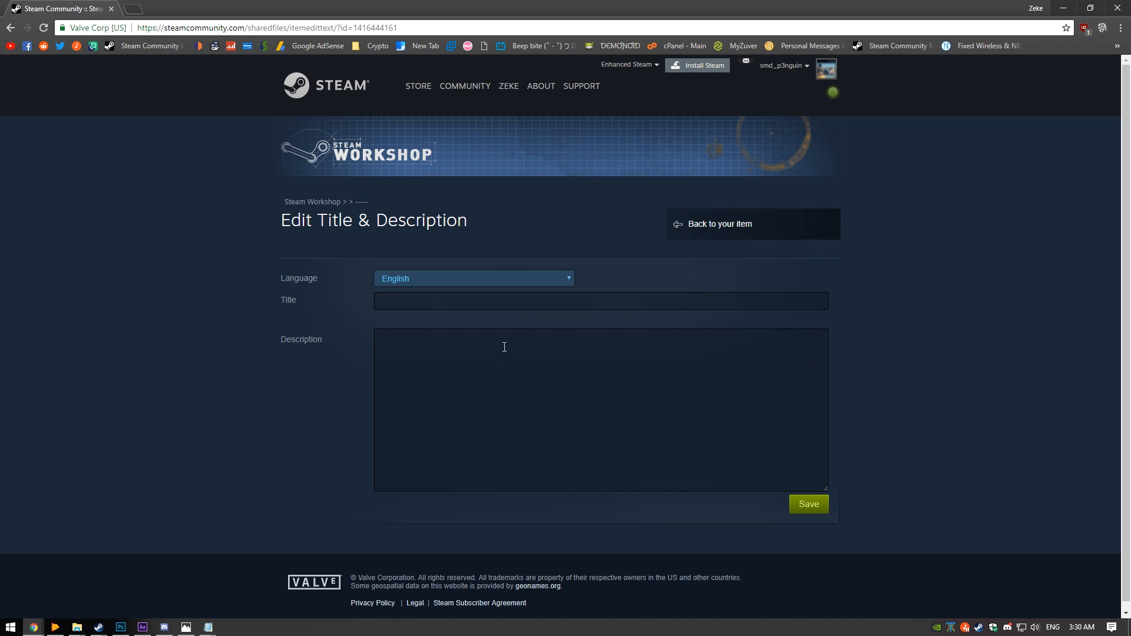
# Revisit the raw ALT+0173 paste in the Pastebin window, return to the artwork edit page, and save the invisible title
pyautogui.hotkey('alt', 'Tab')
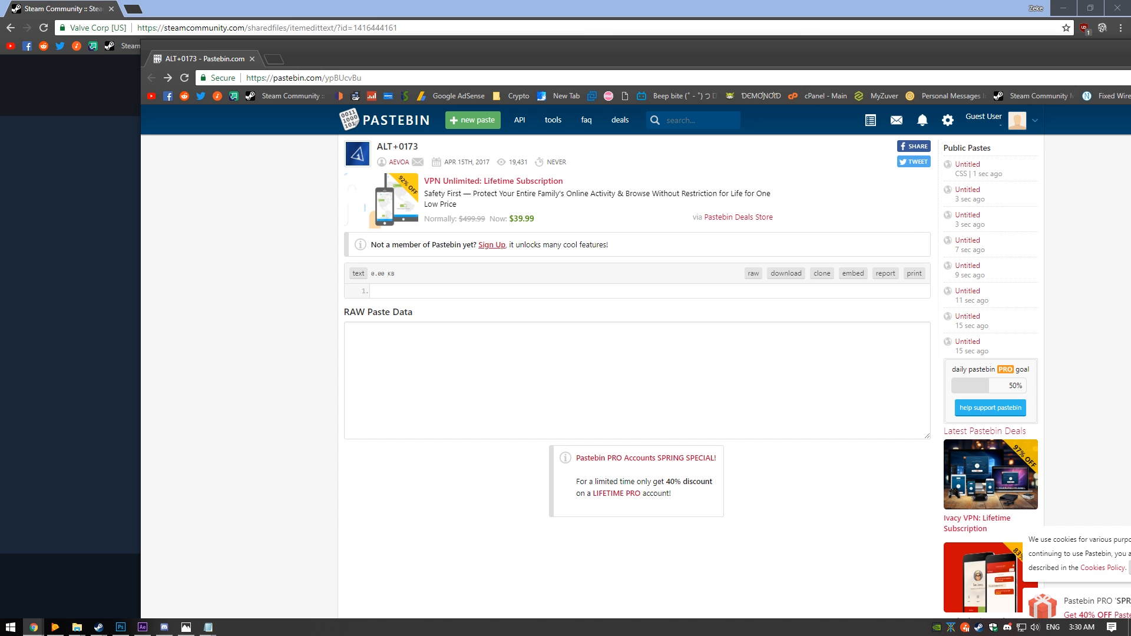
pyautogui.click(753, 273)
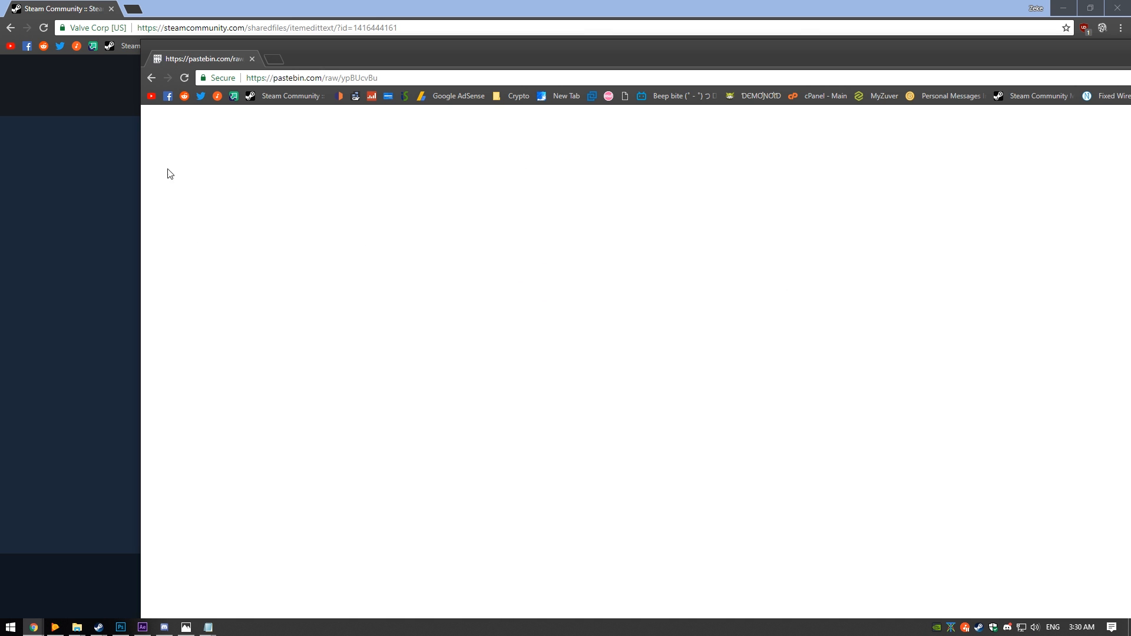
pyautogui.hotkey('alt', 'Tab')
pyautogui.click(398, 304)
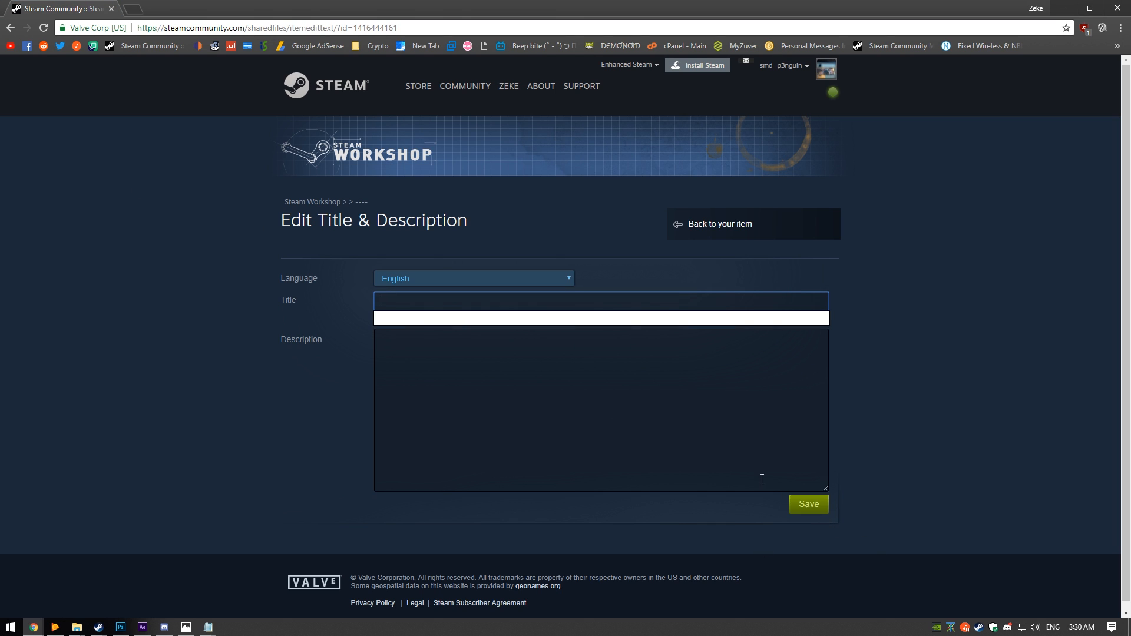
pyautogui.rightClick(571, 405)
pyautogui.click(888, 438)
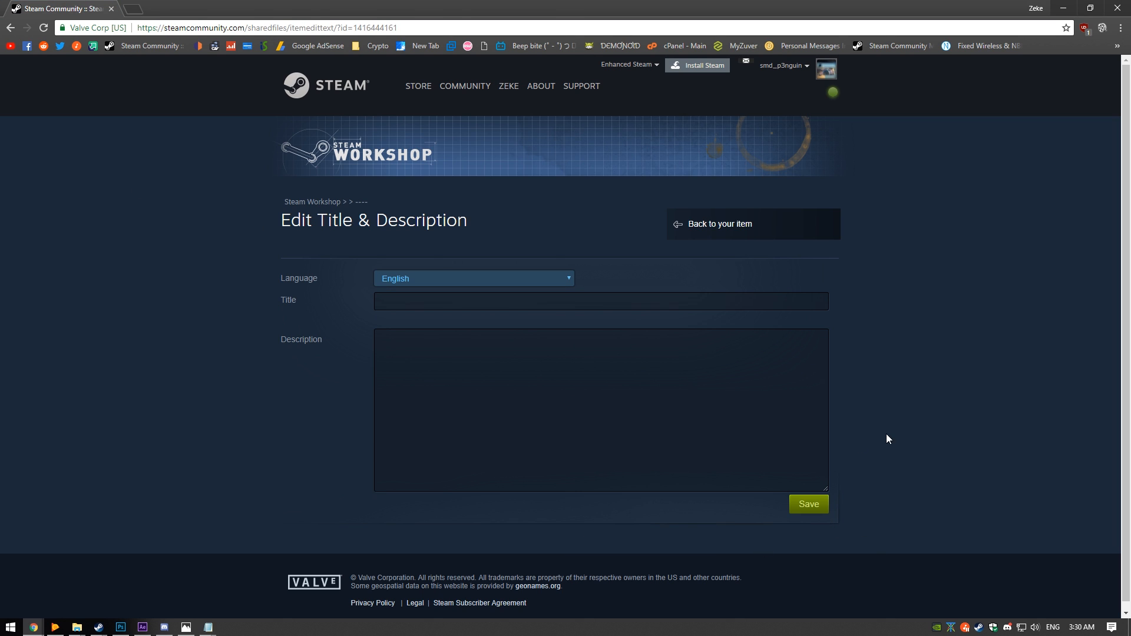
pyautogui.click(801, 504)
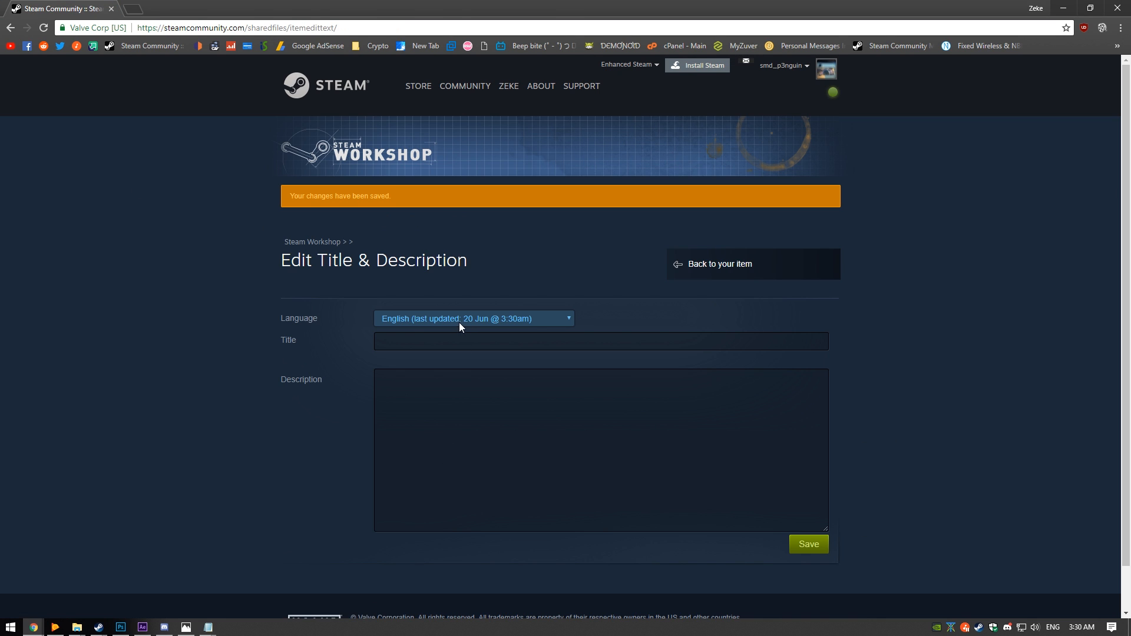
# From the Steam profile, edit the Artwork Showcase, feature the newly uploaded artwork in its main slot, and save the profile changes
pyautogui.moveTo(513, 90)
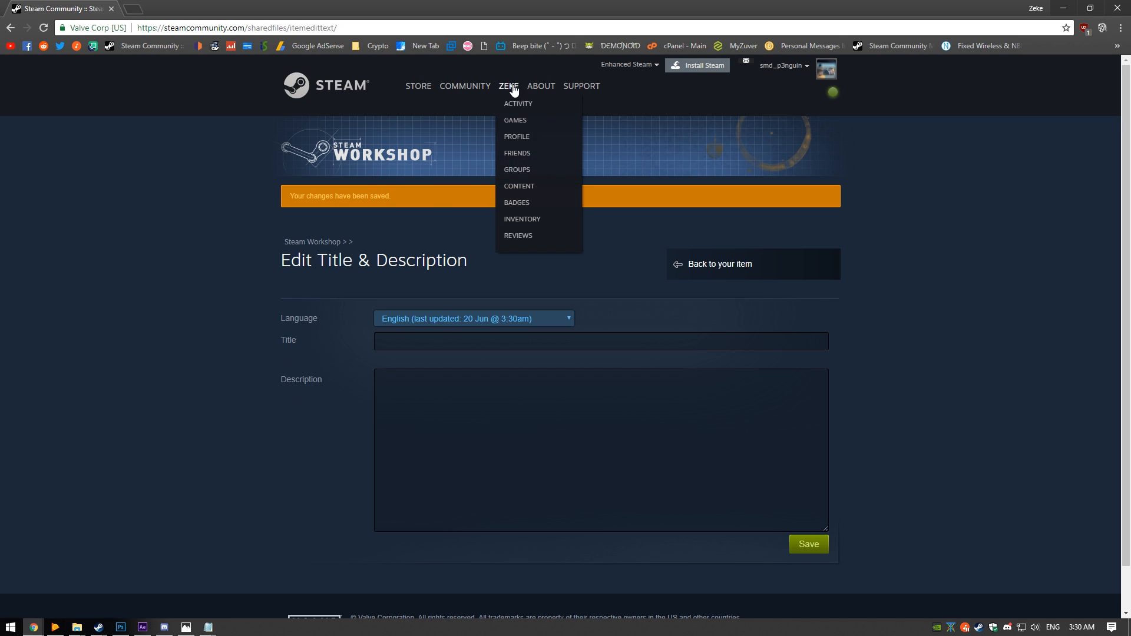
pyautogui.click(523, 138)
pyautogui.scroll(-6, 501, 192)
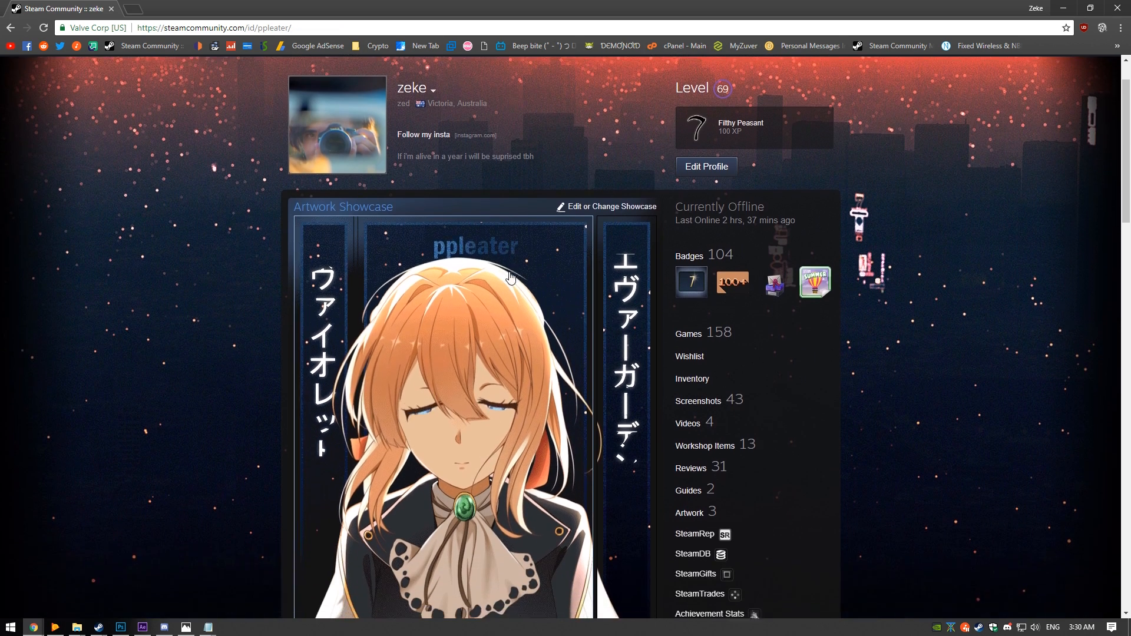
pyautogui.scroll(6, 589, 195)
pyautogui.click(594, 207)
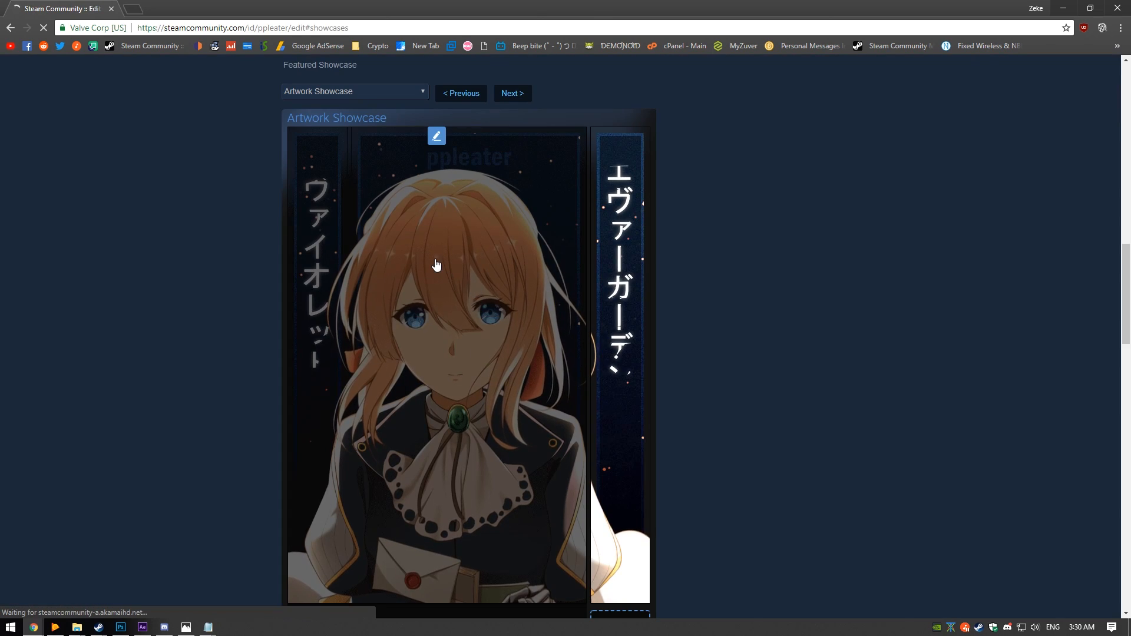
pyautogui.click(435, 260)
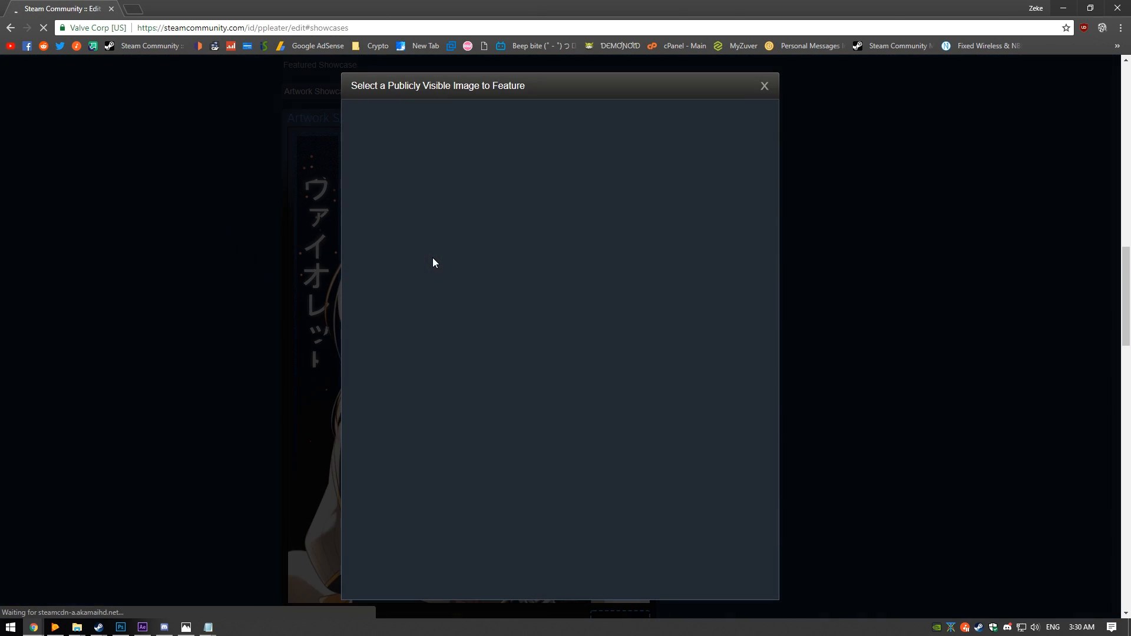
pyautogui.click(435, 159)
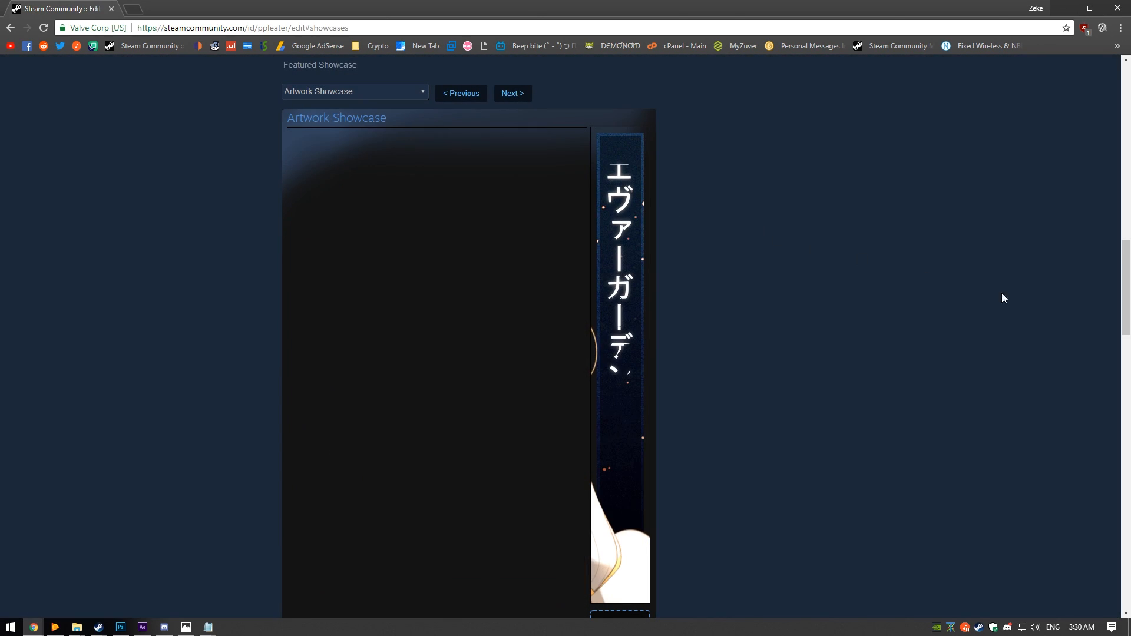
pyautogui.scroll(-5, 846, 257)
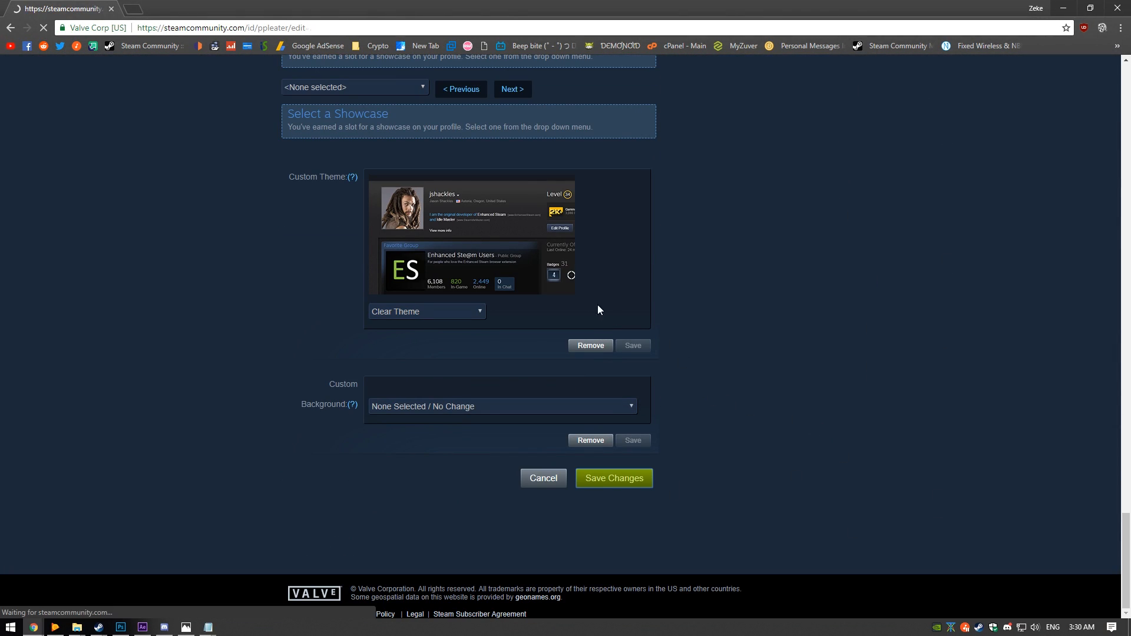
# Return to the profile and examine the updated Artwork Showcase, opening and closing the main artwork's preview
pyautogui.moveTo(509, 86)
pyautogui.click(522, 138)
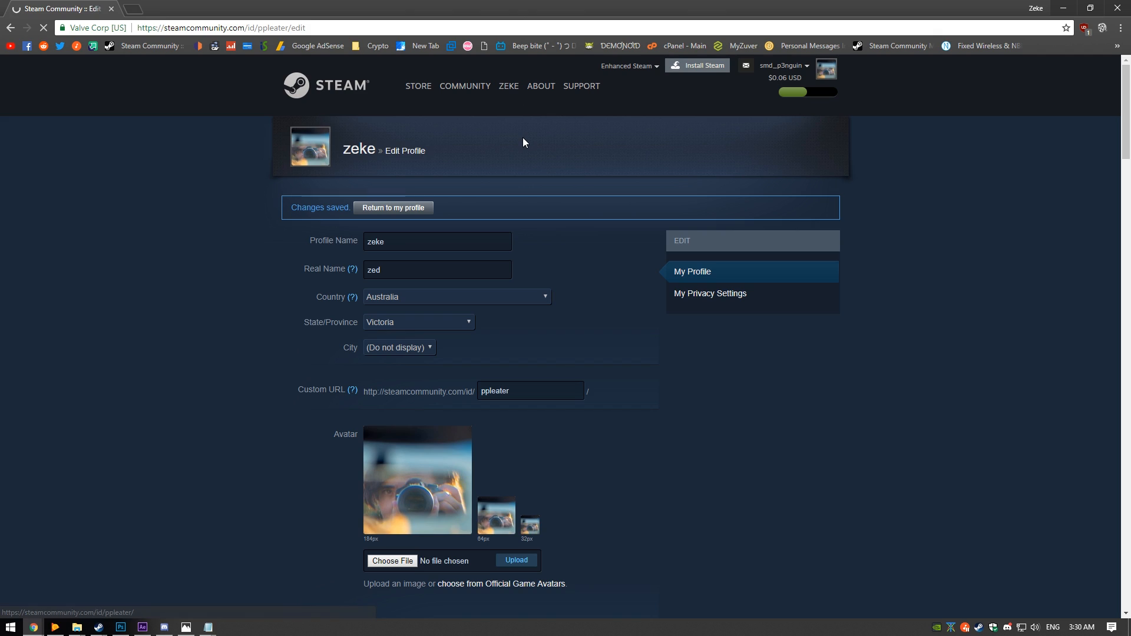
pyautogui.scroll(-5, 484, 177)
pyautogui.scroll(-4, 481, 196)
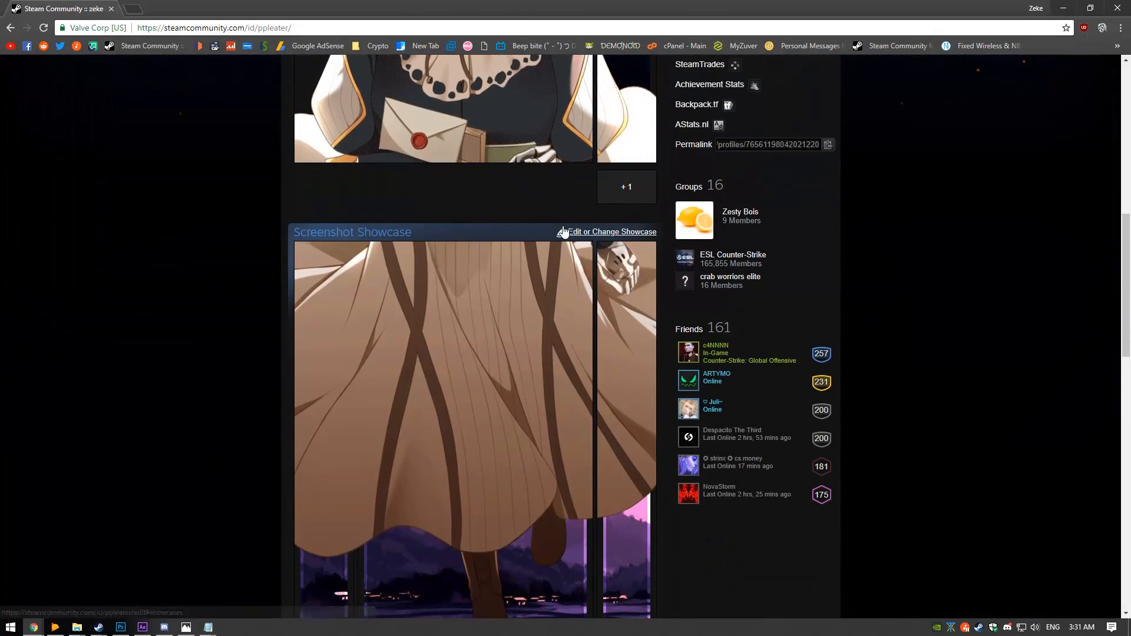
pyautogui.scroll(2, 563, 224)
pyautogui.click(429, 275)
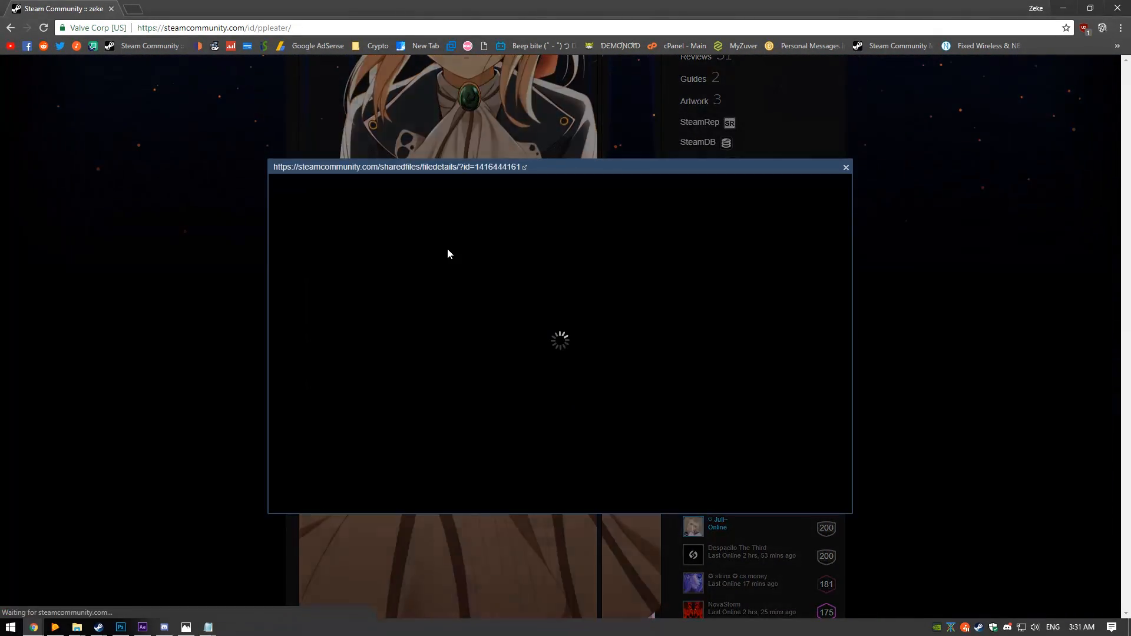
pyautogui.click(899, 263)
pyautogui.scroll(4, 762, 254)
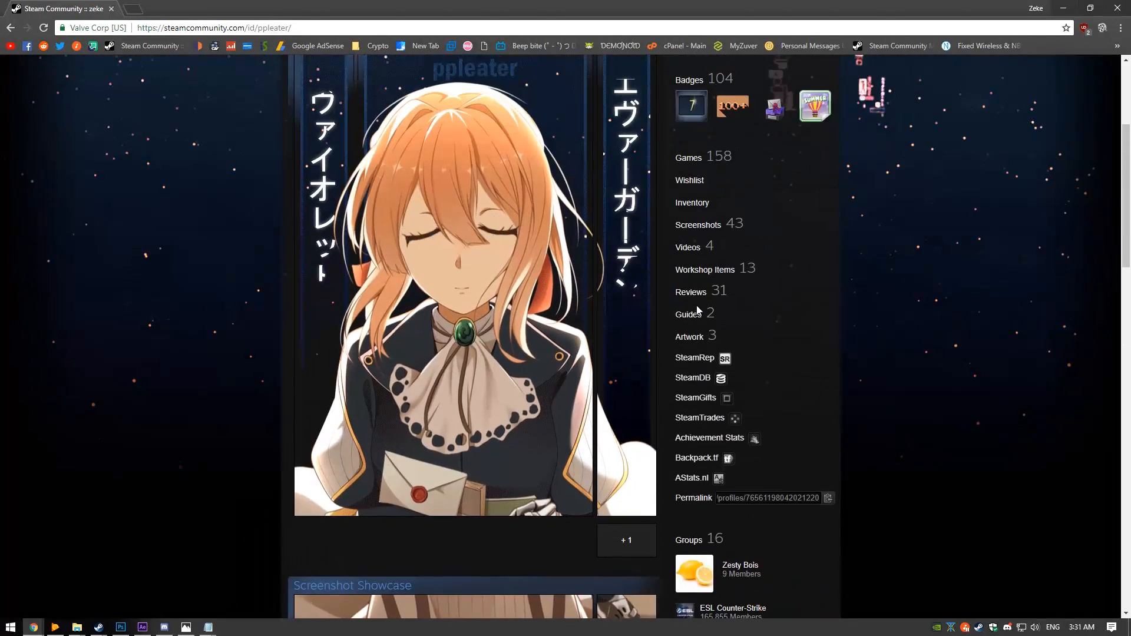
# Open the profile's artwork page and delete an older artwork using the artwork management options
pyautogui.click(692, 339)
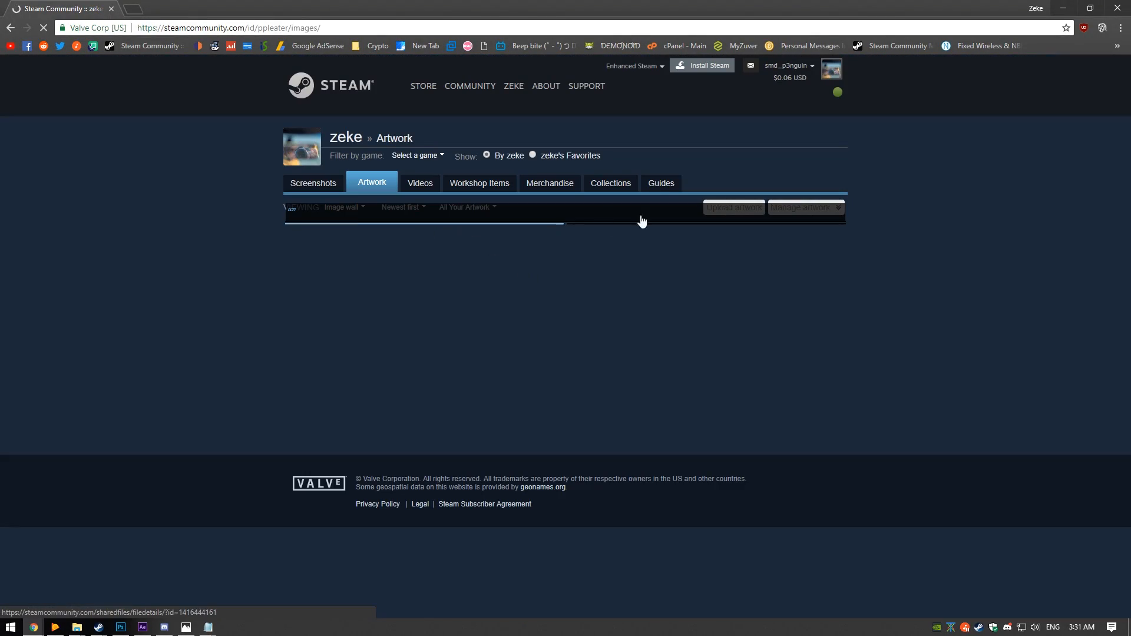
pyautogui.click(791, 207)
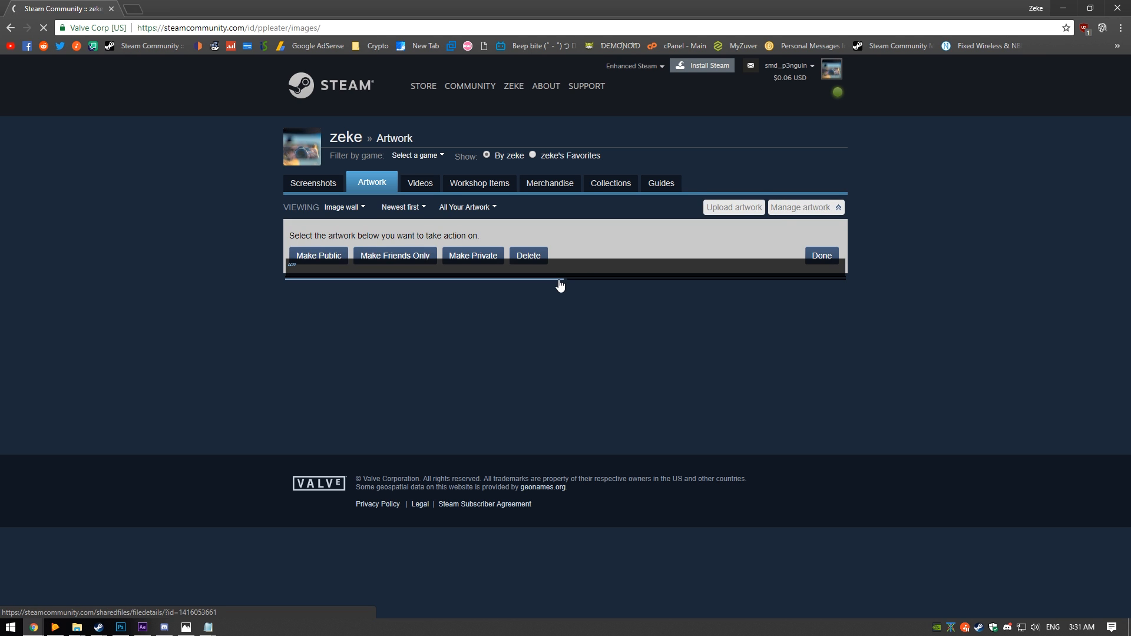
pyautogui.click(532, 257)
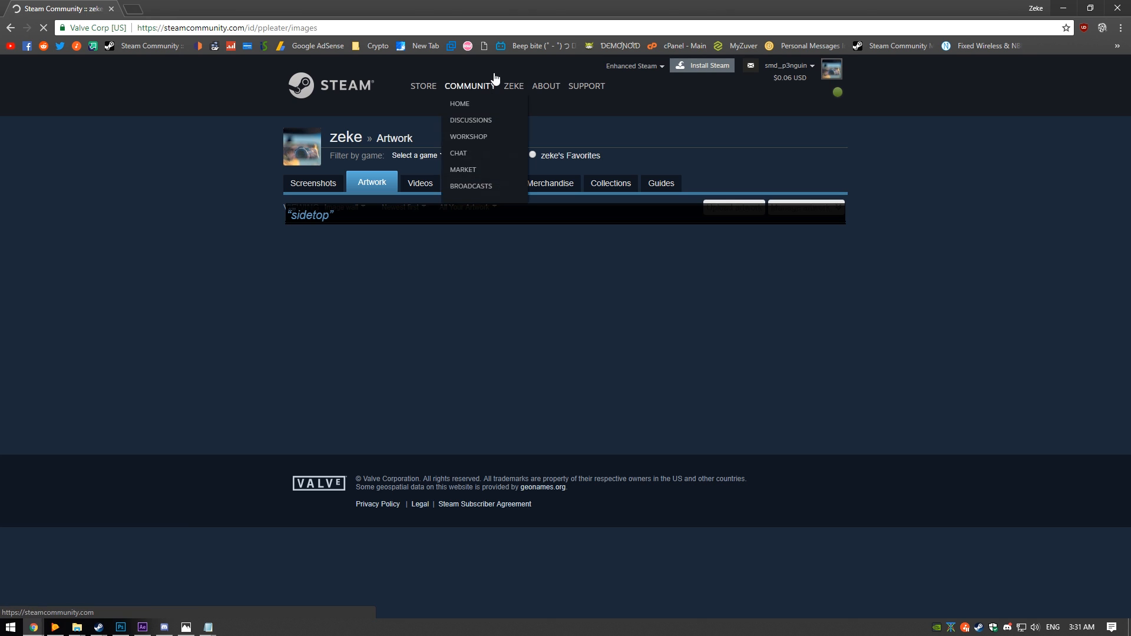
# Return to the Steam profile and examine how the Artwork Showcase and Screenshot Showcase line up
pyautogui.moveTo(514, 86)
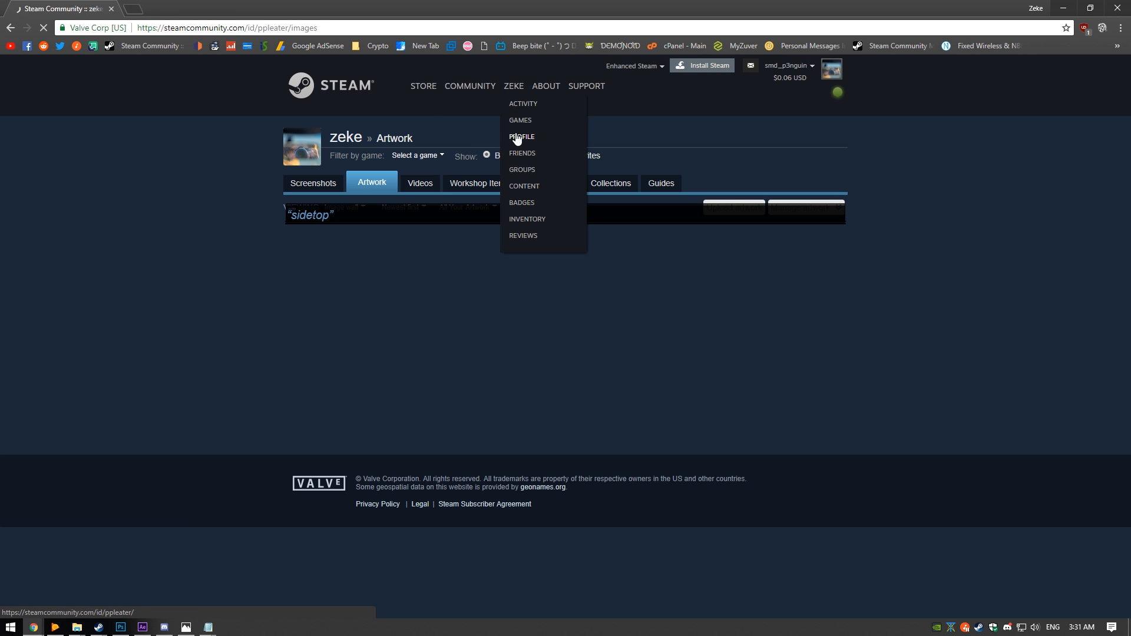
pyautogui.click(516, 137)
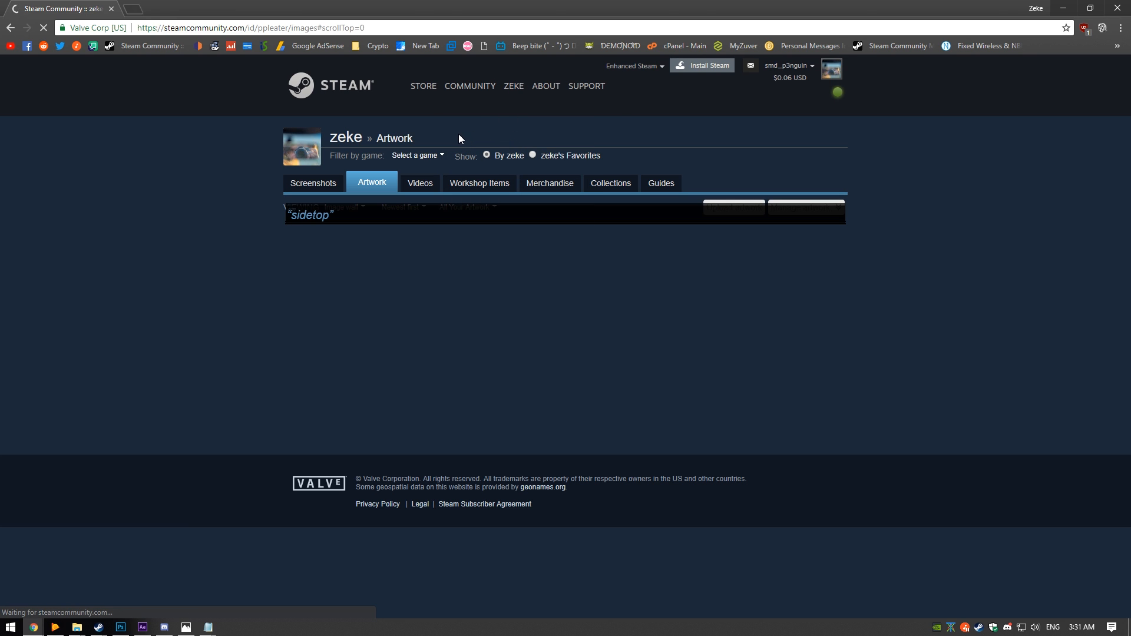
pyautogui.scroll(-7, 332, 196)
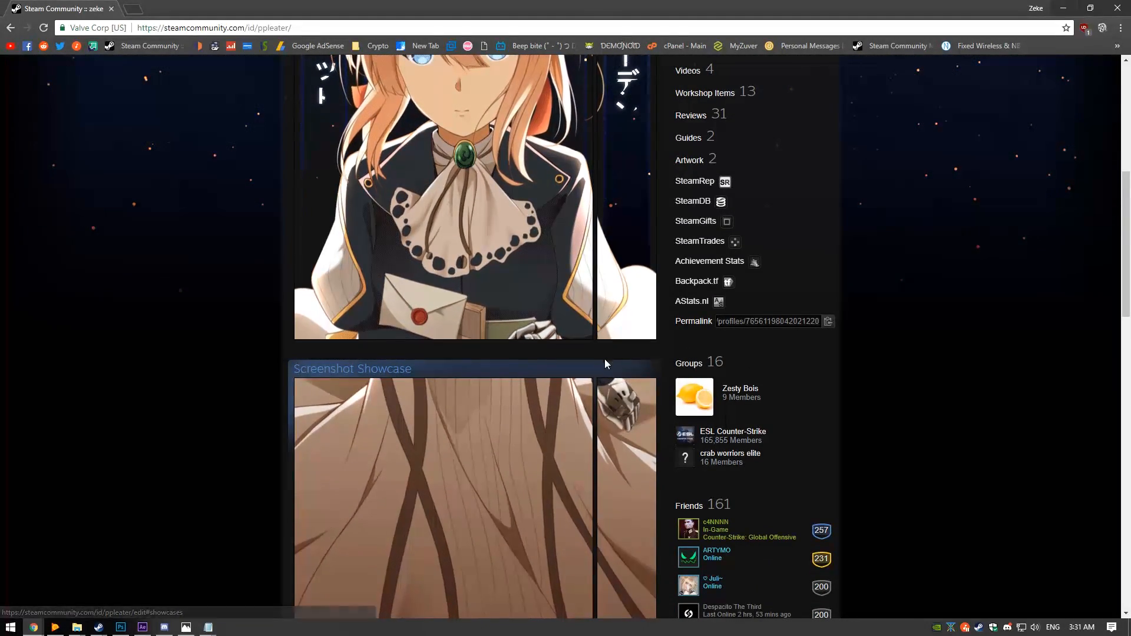
pyautogui.scroll(3, 589, 383)
pyautogui.scroll(-1, 581, 396)
pyautogui.scroll(-4, 581, 396)
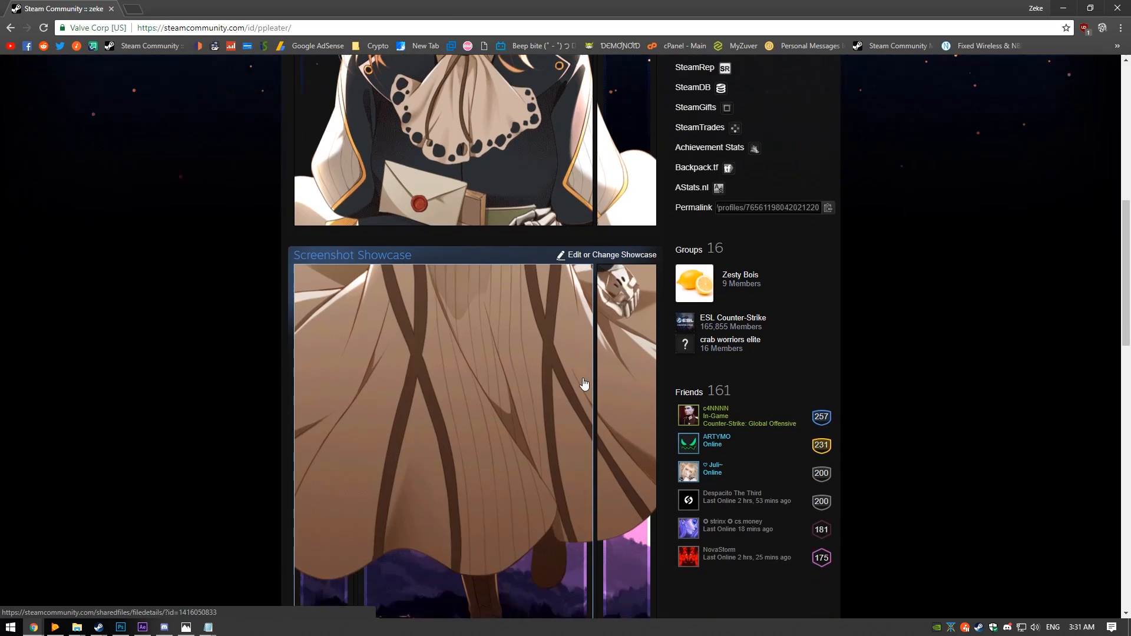
pyautogui.scroll(9, 613, 280)
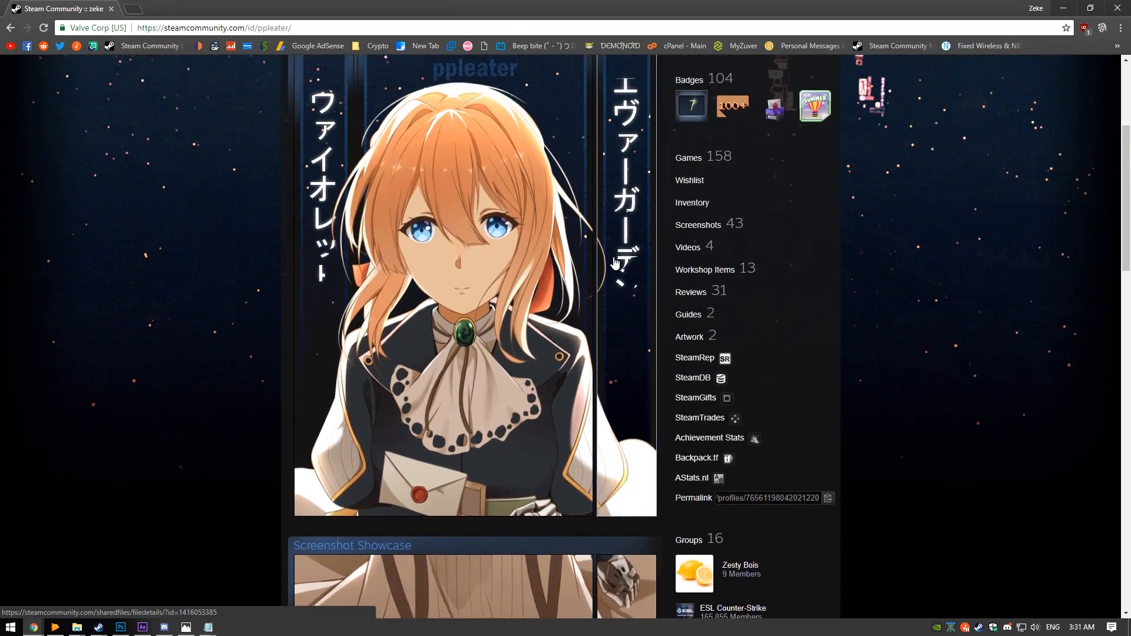
pyautogui.scroll(-7, 612, 257)
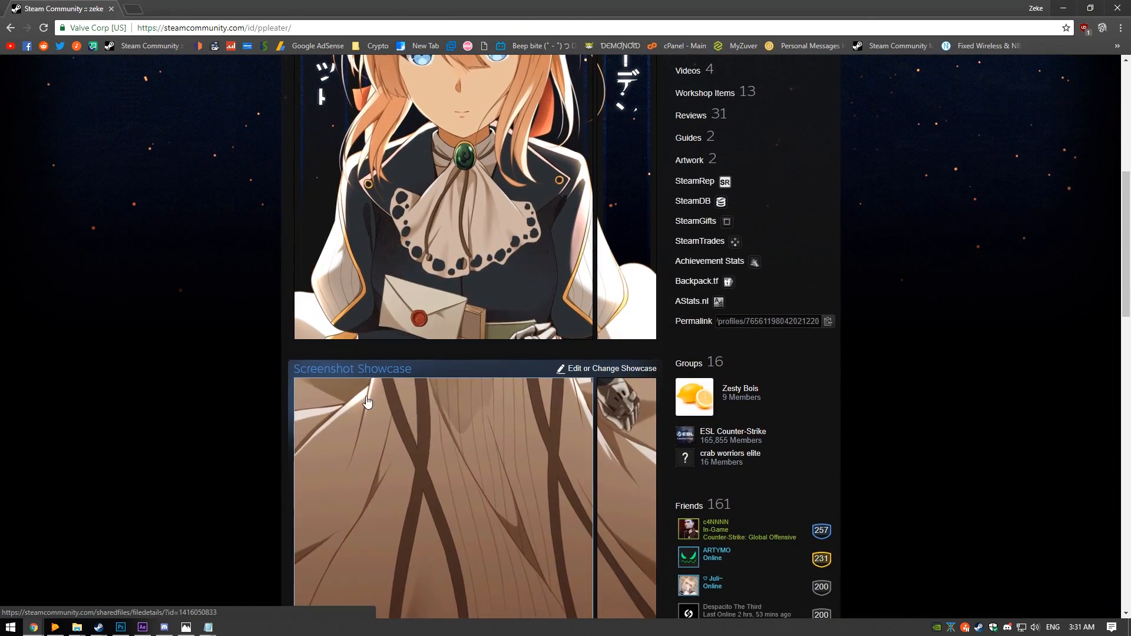
pyautogui.scroll(7, 701, 431)
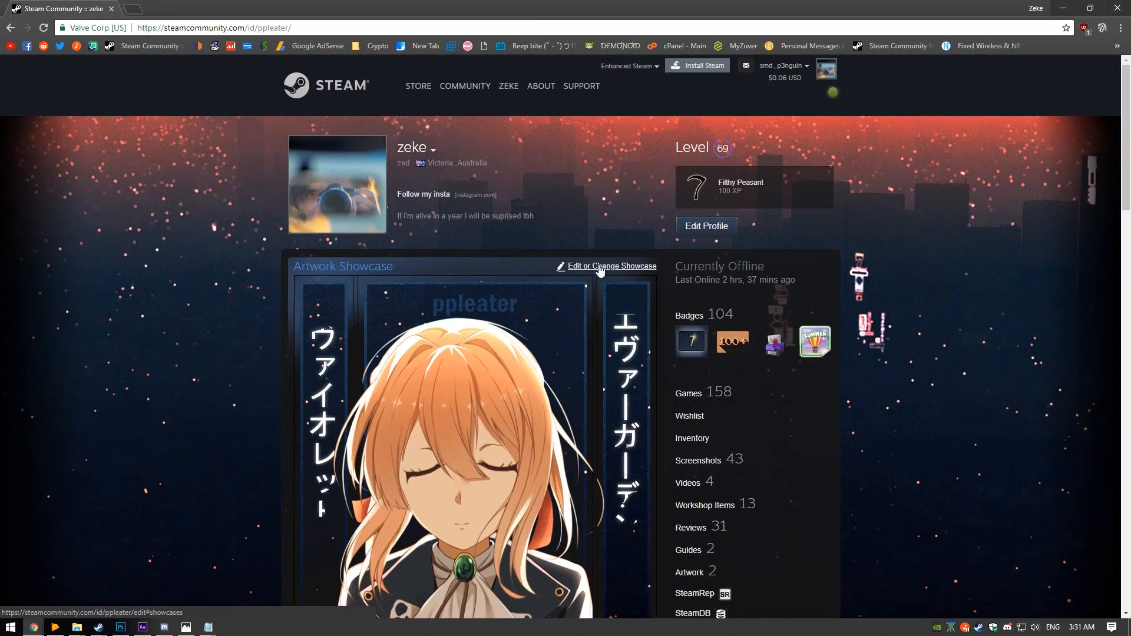
pyautogui.scroll(-7, 795, 329)
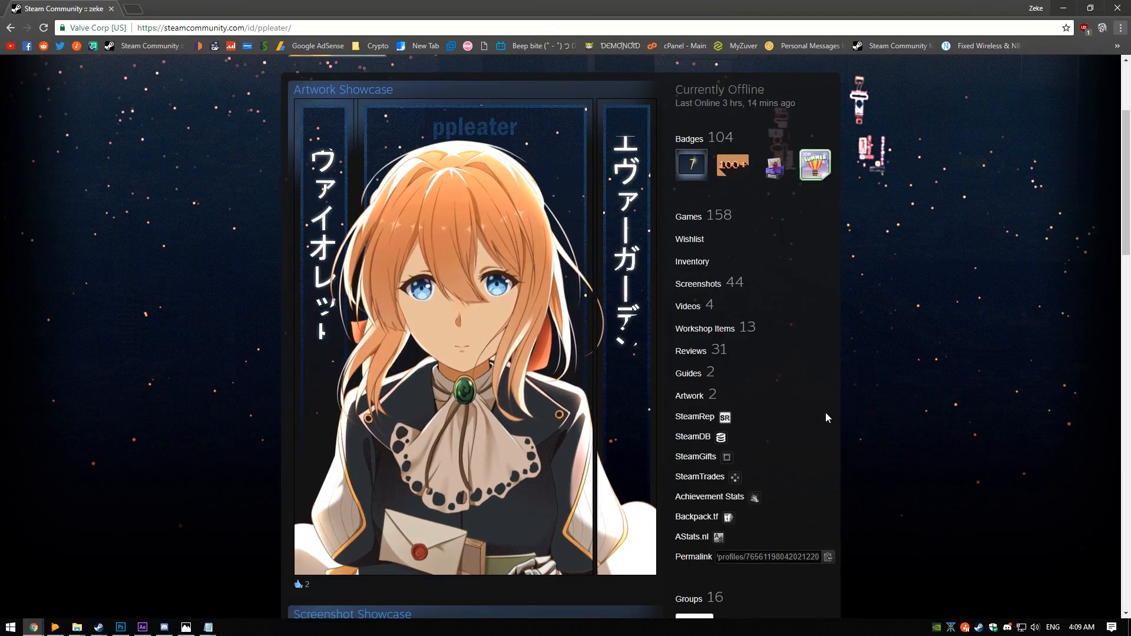
# From the profile's artwork page, start a non-game-specific artwork upload with the desktop file botside.gif and title it "---"
pyautogui.click(699, 391)
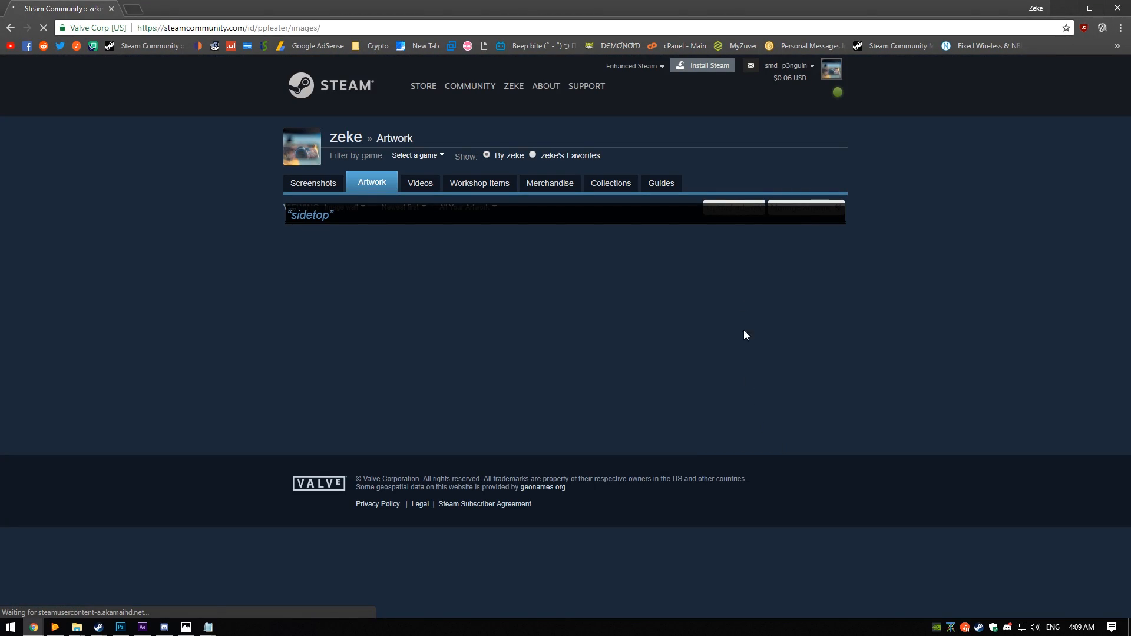
pyautogui.click(716, 205)
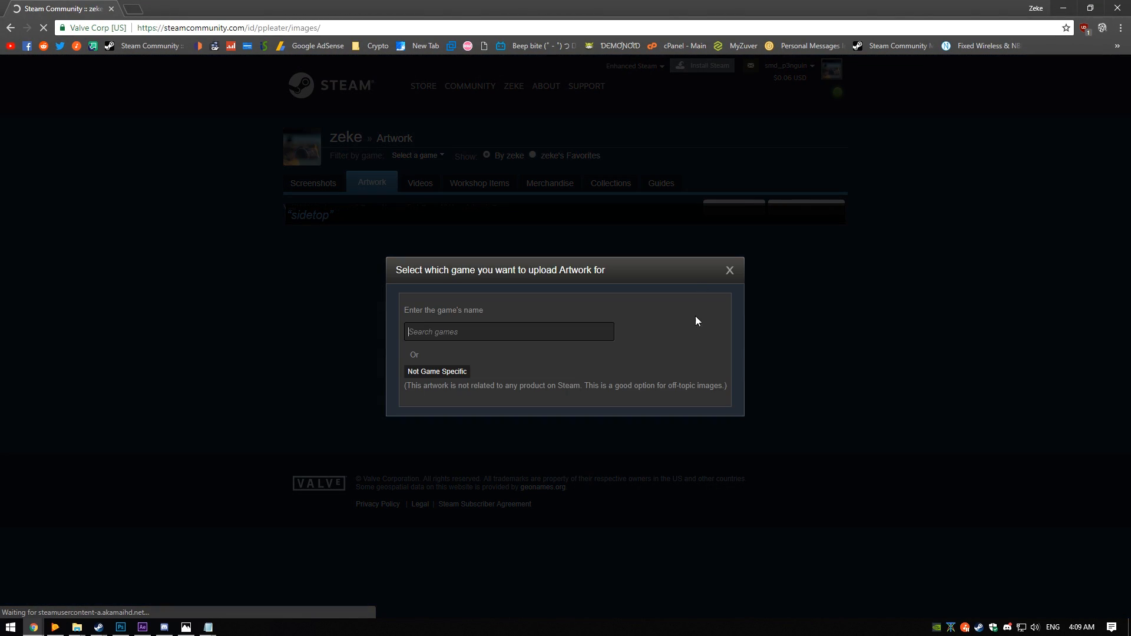
pyautogui.click(455, 372)
pyautogui.click(325, 362)
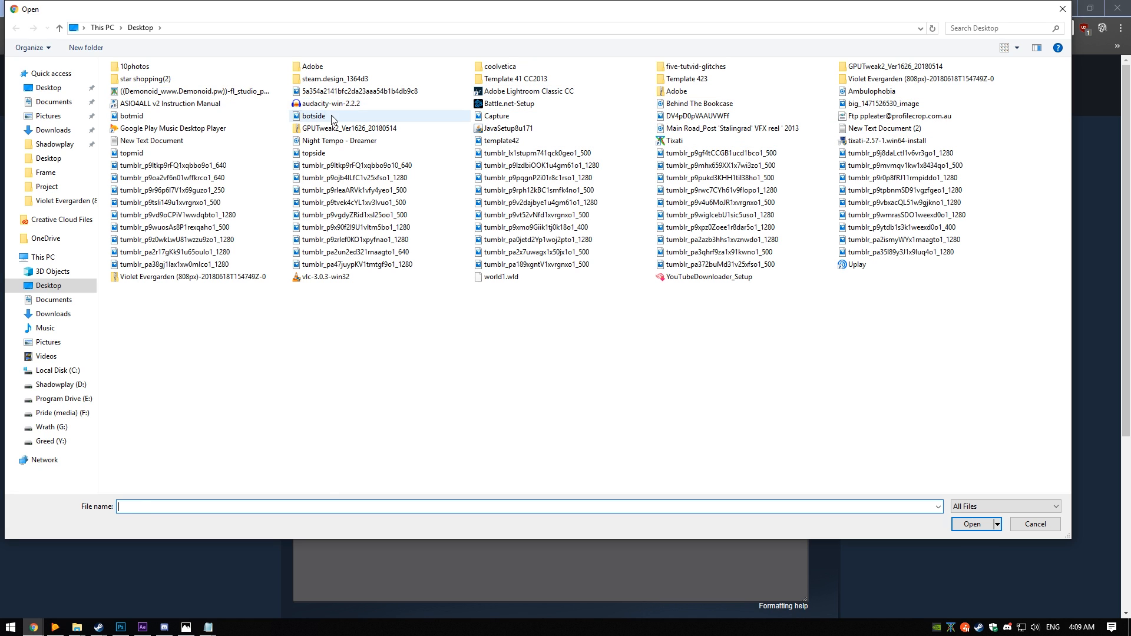
pyautogui.doubleClick(333, 120)
pyautogui.click(399, 270)
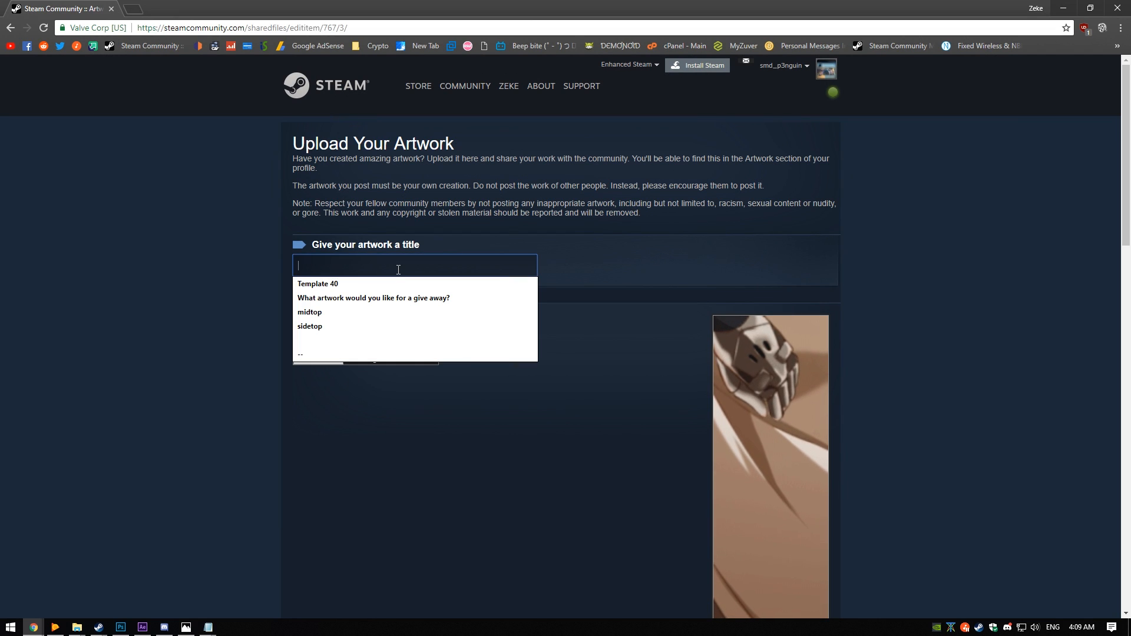
pyautogui.write('---')
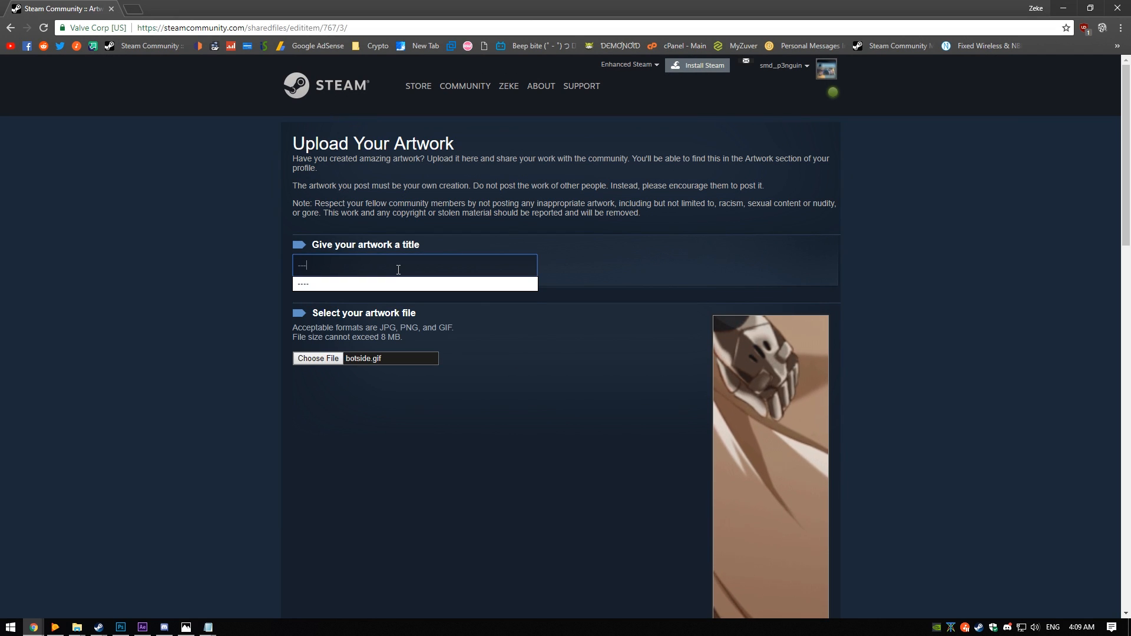
# Open the browser's developer console on the artwork upload page
pyautogui.scroll(-2, 417, 275)
pyautogui.rightClick(486, 311)
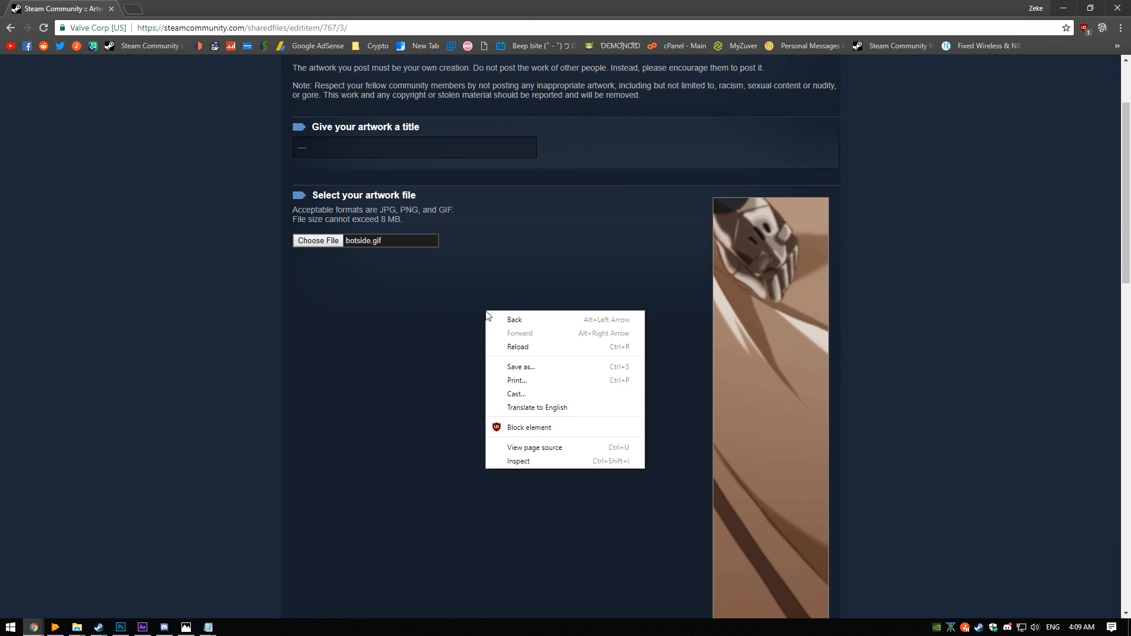
pyautogui.click(518, 468)
pyautogui.rightClick(492, 428)
pyautogui.click(386, 465)
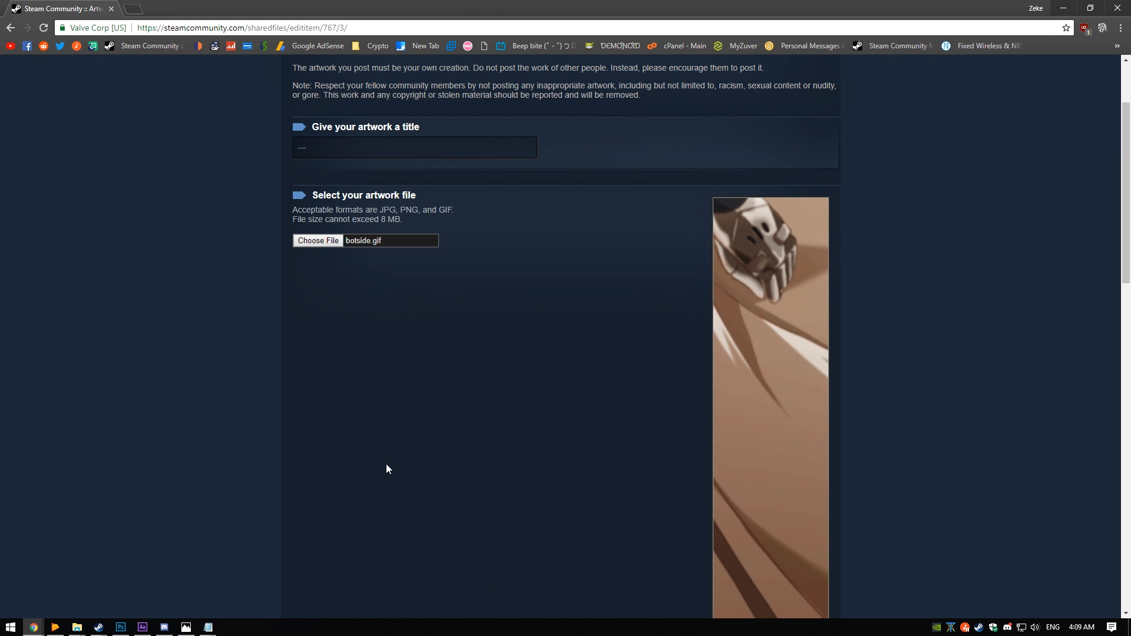
pyautogui.press('F11')
pyautogui.press('F12')
pyautogui.press('F11')
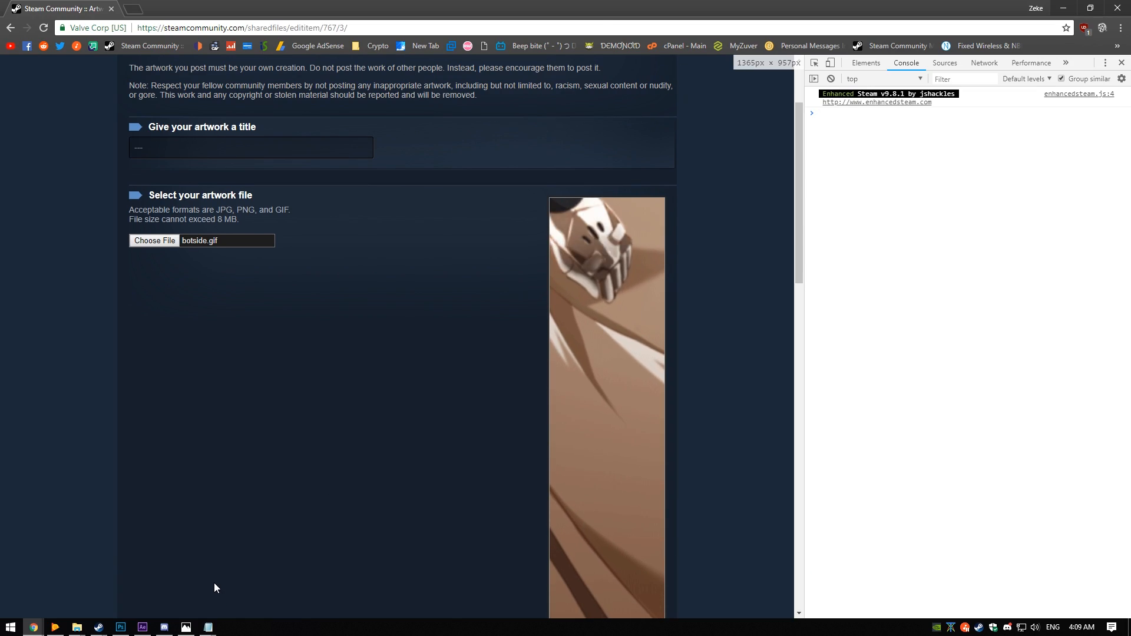
# Take the screenshot code from the Notepad document and run document.getElementsByName("file_type")[0].value = 5; in the console
pyautogui.click(208, 627)
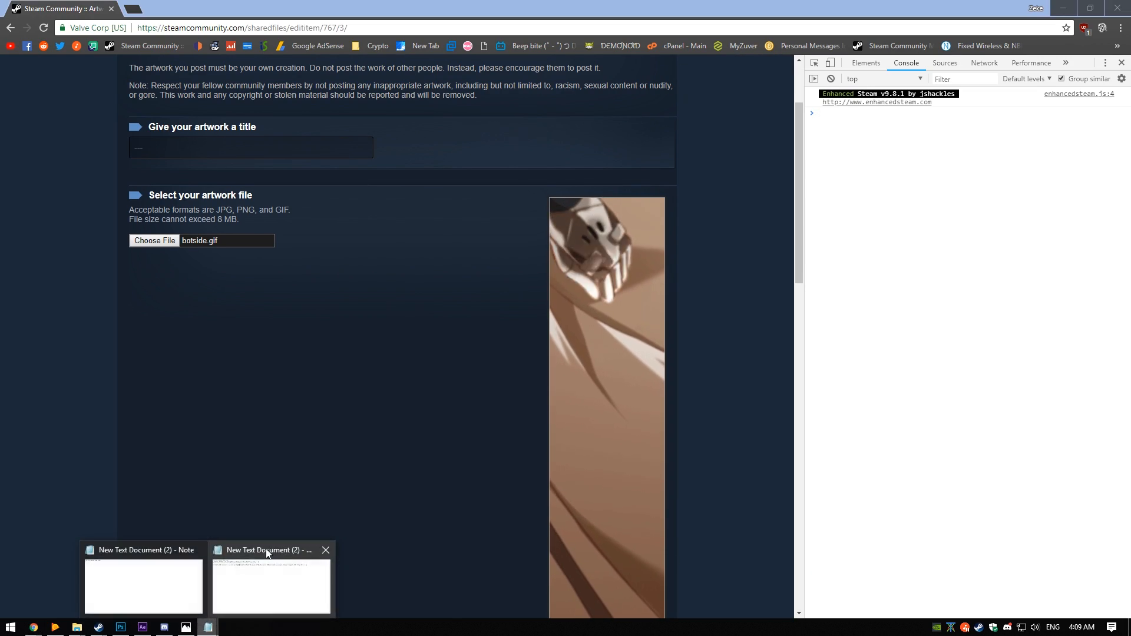
pyautogui.click(249, 586)
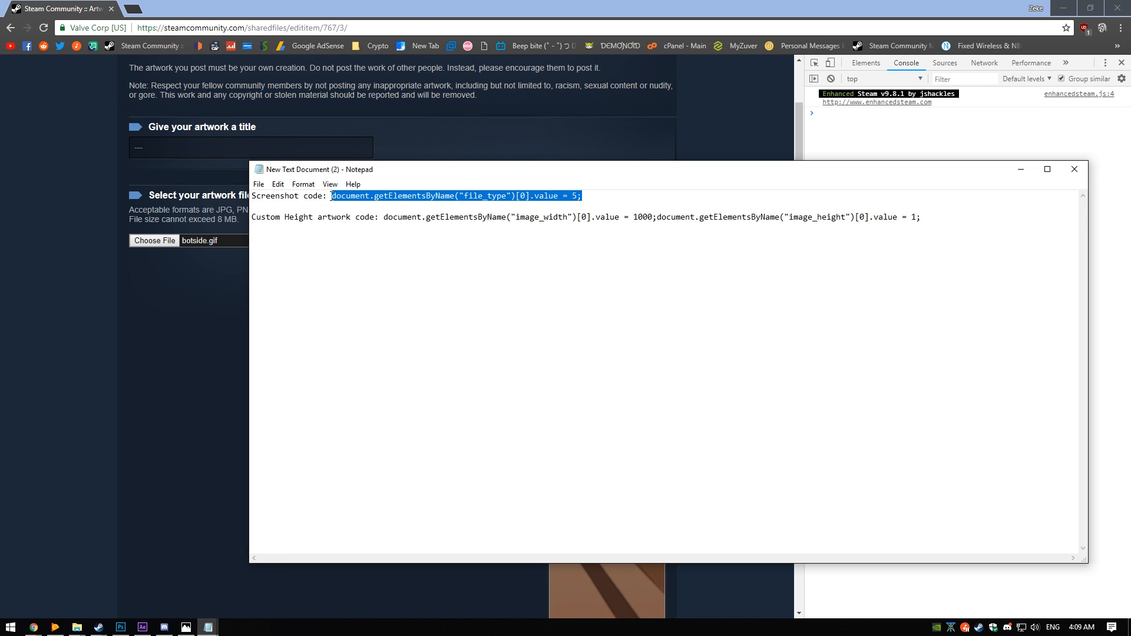
pyautogui.click(835, 136)
pyautogui.write('document.getElementsByName("file_type")[0].value = 5;')
pyautogui.press('Return')
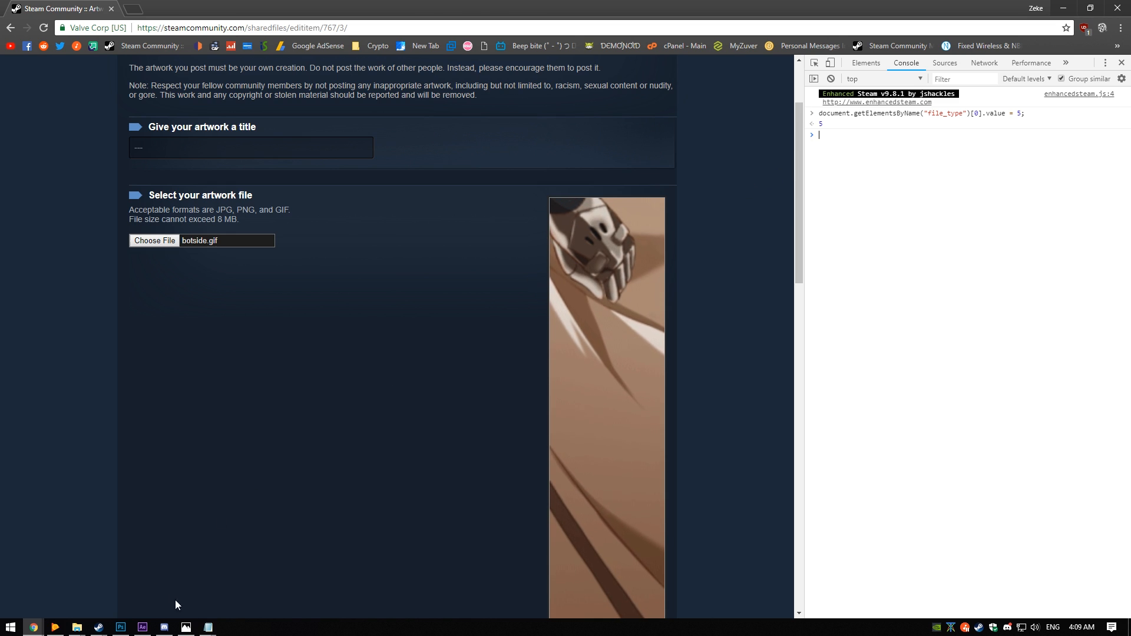
# Copy the custom height artwork code from Notepad and run it in the console, setting image_width to 1000 and image_height to 1
pyautogui.click(207, 628)
pyautogui.click(306, 577)
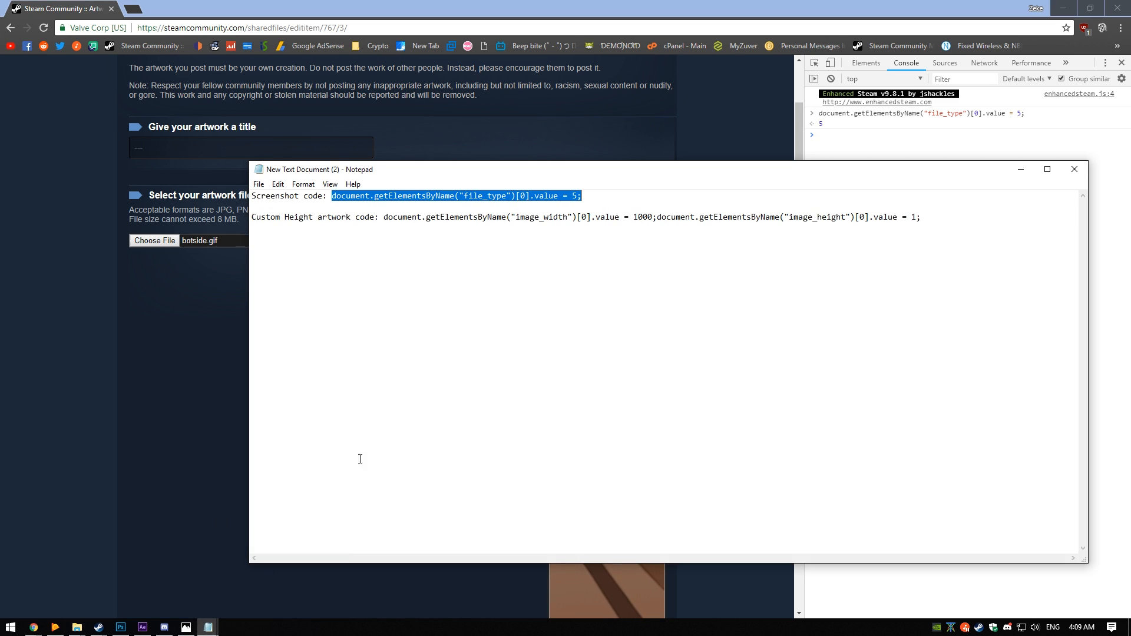
pyautogui.click(514, 246)
pyautogui.moveTo(752, 211); pyautogui.dragTo(371, 207)
pyautogui.hotkey('ctrl', 'c')
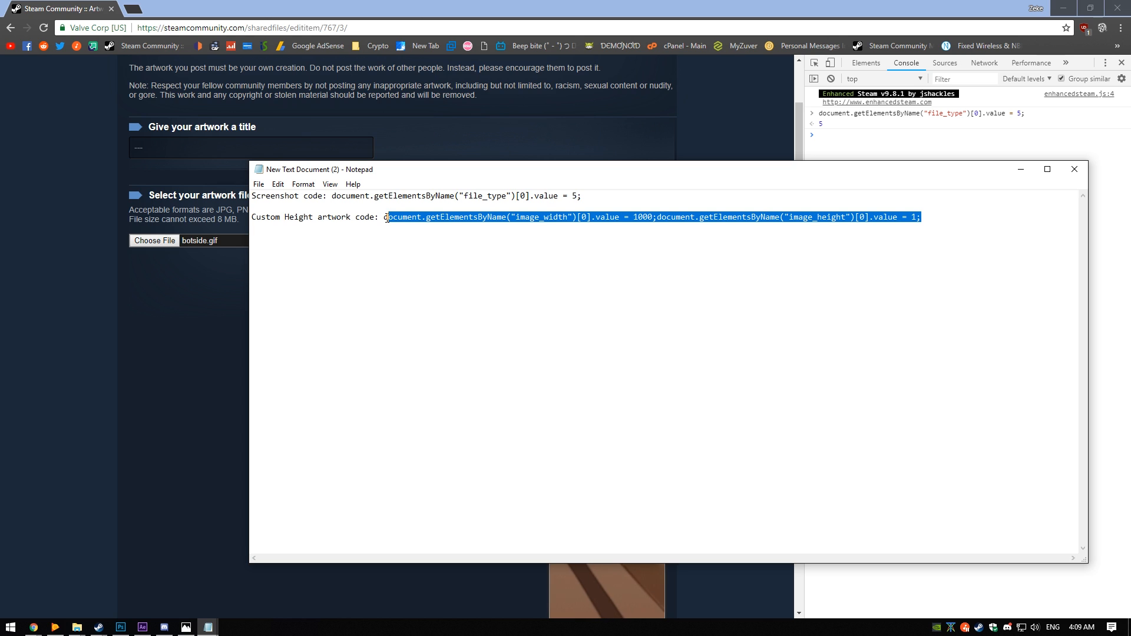
pyautogui.click(834, 139)
pyautogui.hotkey('ctrl', 'v')
pyautogui.press('Return')
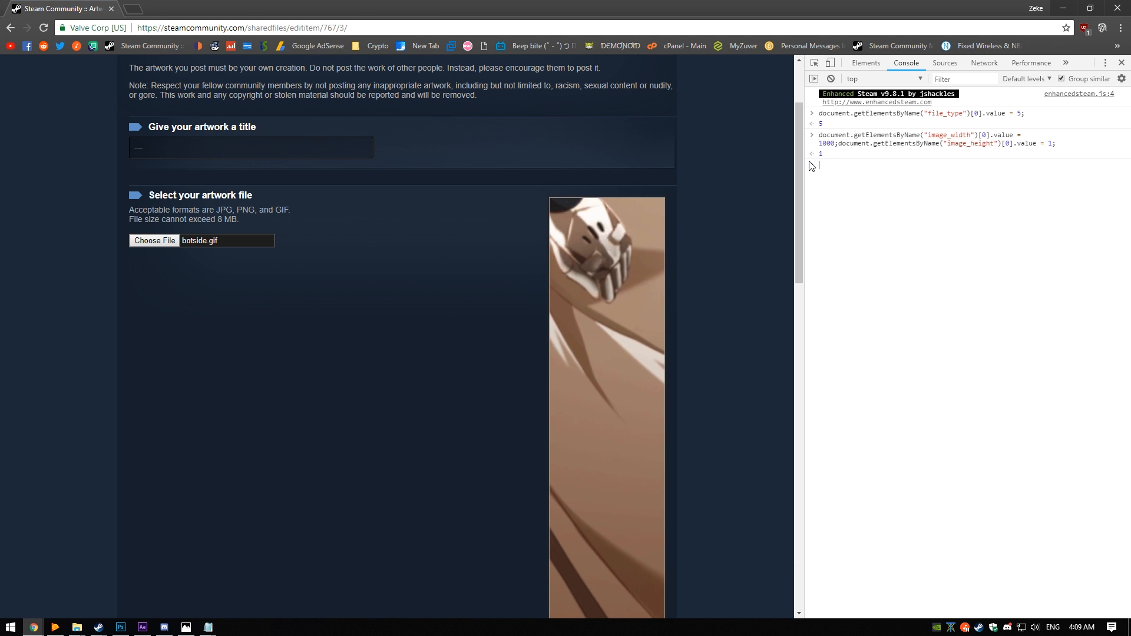
# Certify that the artwork is your own creation and submit the botside.gif upload
pyautogui.scroll(-8, 292, 140)
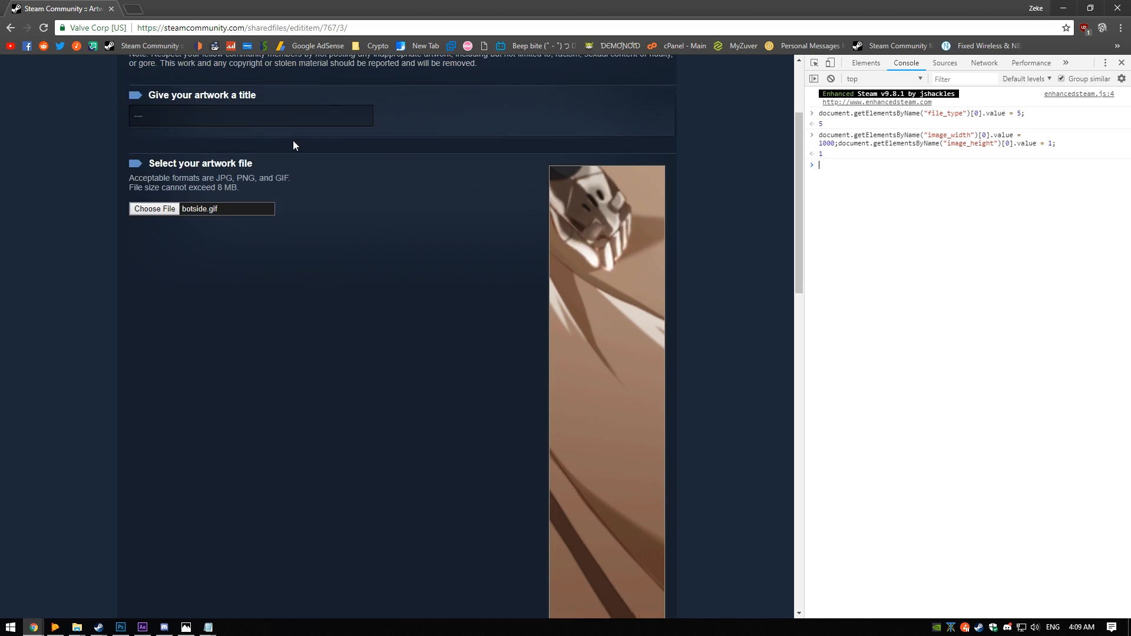
pyautogui.scroll(-5, 293, 248)
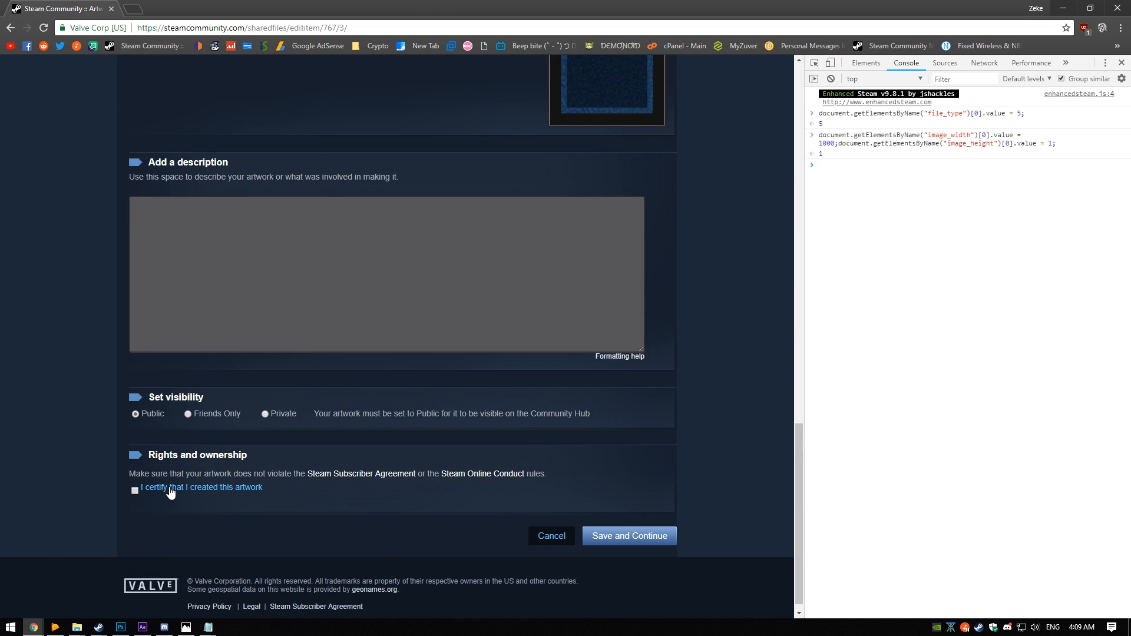
pyautogui.click(647, 535)
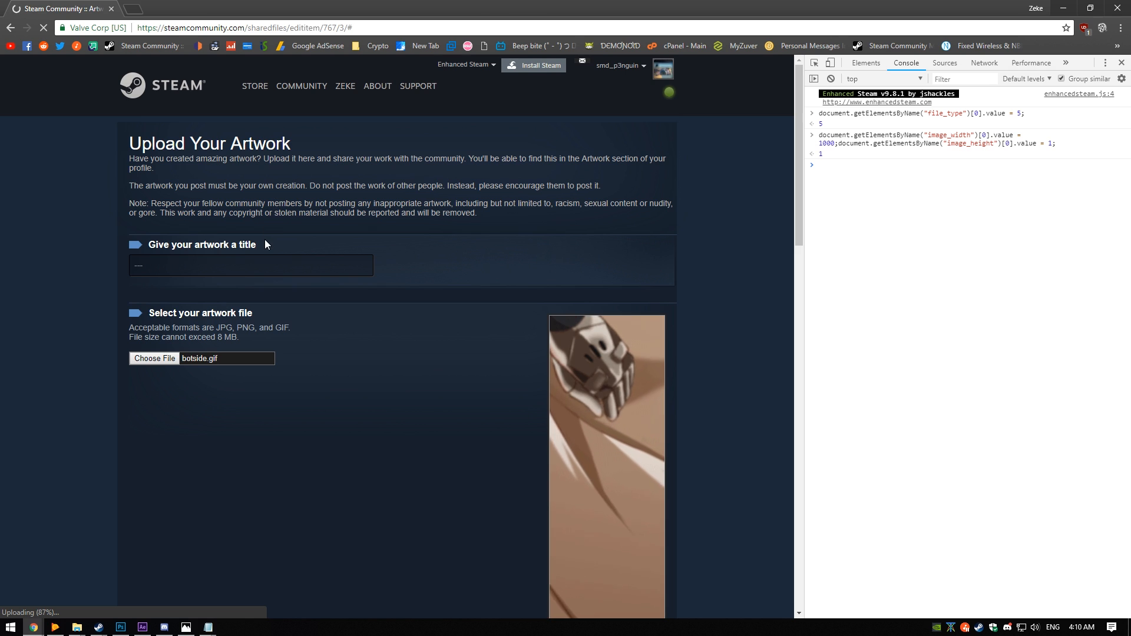
# Edit the Steam profile without the developer tools, feature the newly uploaded image in the Screenshot Showcase's side slot, and save the changes
pyautogui.moveTo(351, 80)
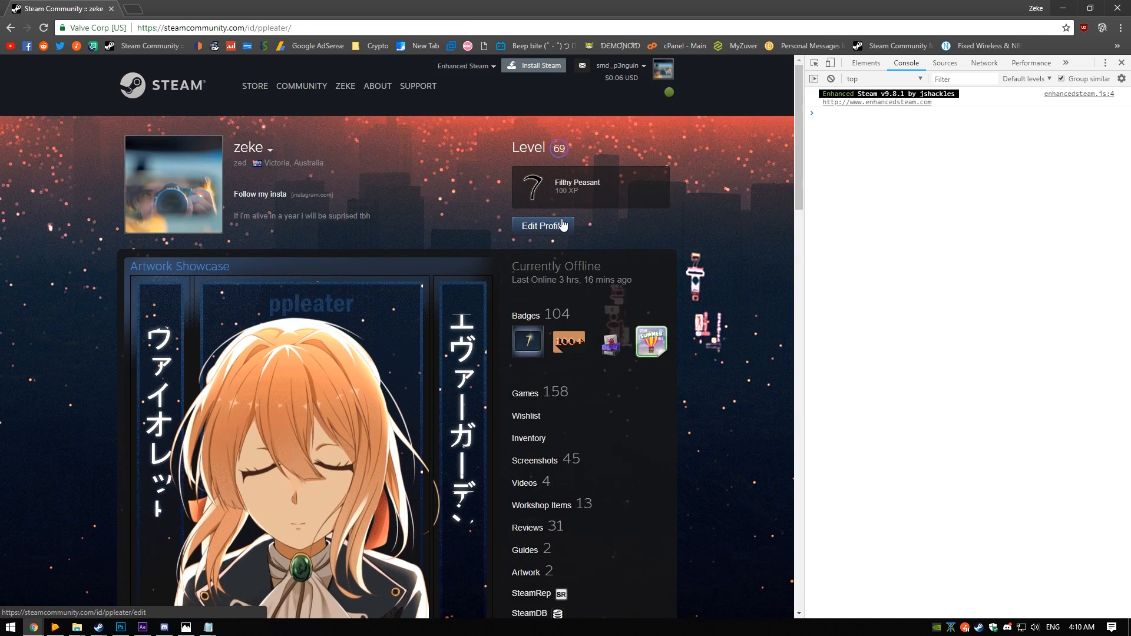
pyautogui.click(1121, 64)
pyautogui.scroll(-20, 913, 184)
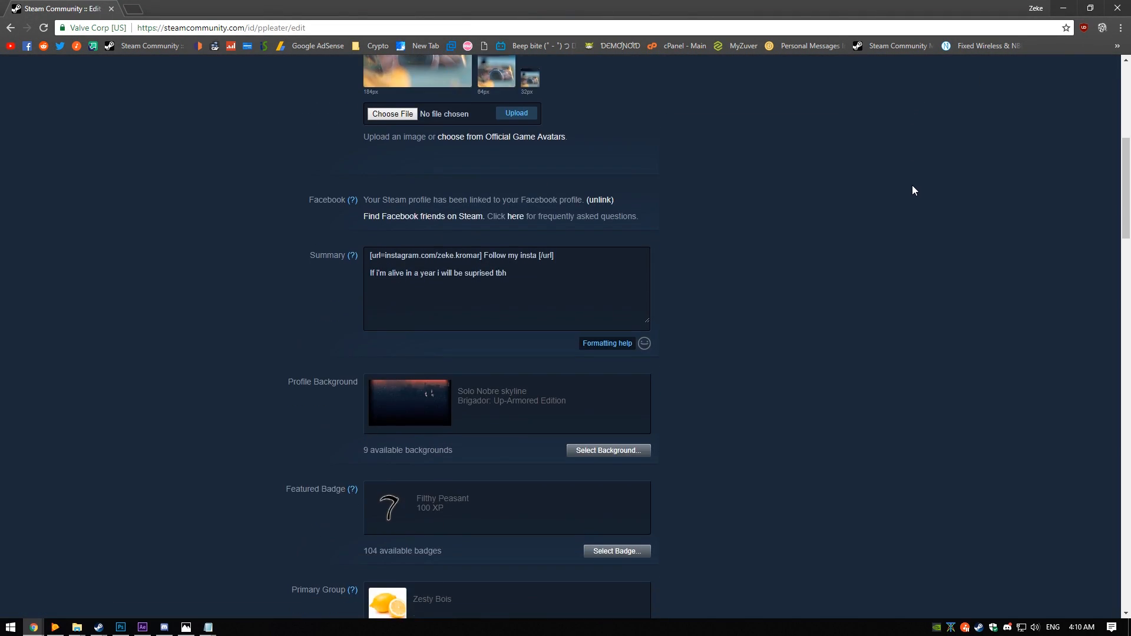
pyautogui.click(634, 290)
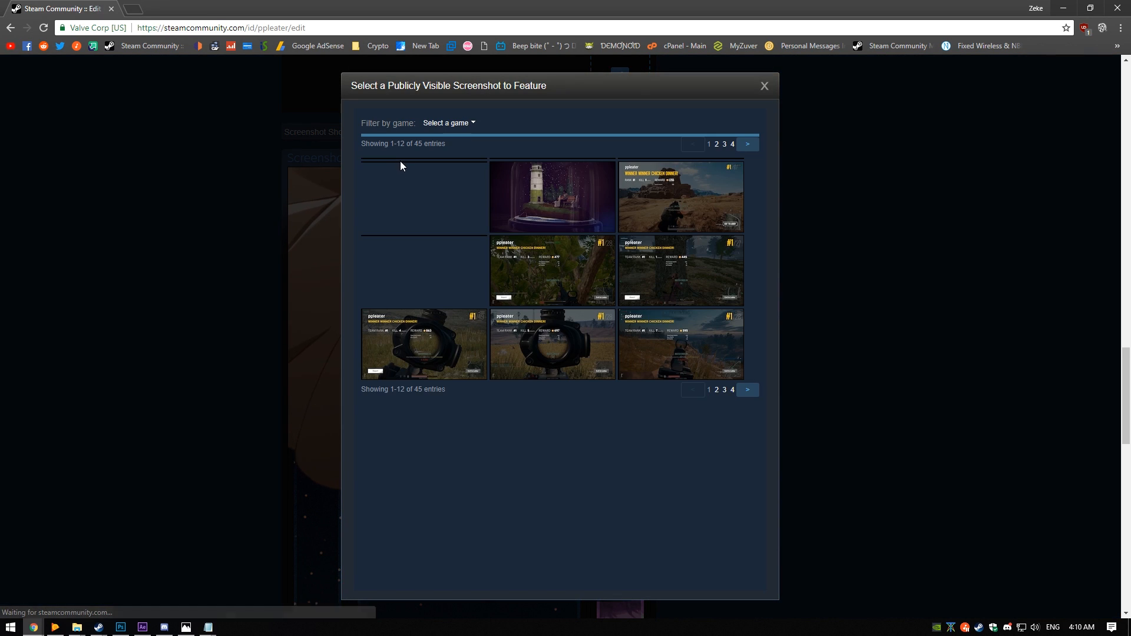
pyautogui.click(413, 165)
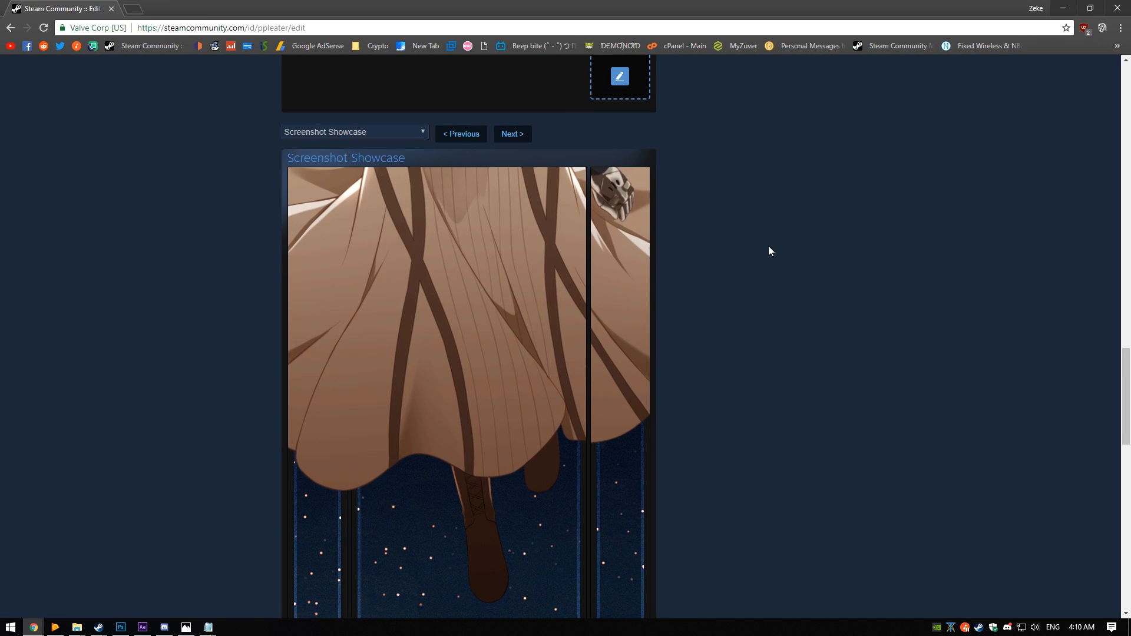
pyautogui.scroll(-10, 766, 271)
pyautogui.scroll(-6, 738, 292)
pyautogui.click(617, 475)
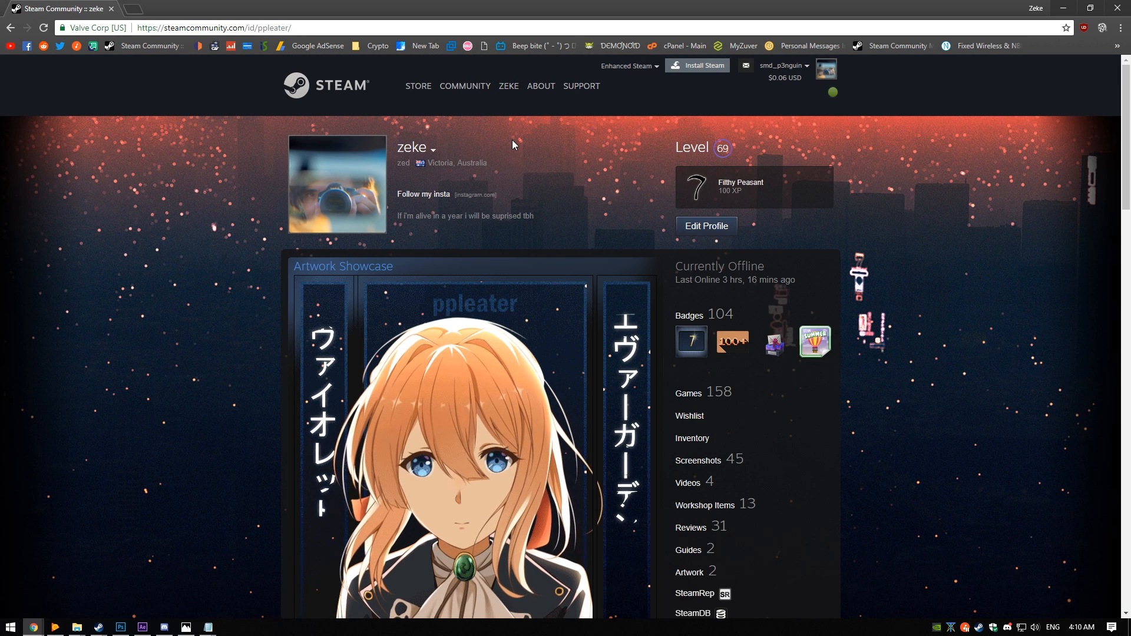
# Examine the finished Artwork and Screenshot Showcases on the profile, checking the alignment of the main and side pieces
pyautogui.scroll(-10, 1026, 363)
pyautogui.scroll(-7, 1031, 364)
pyautogui.scroll(12, 999, 415)
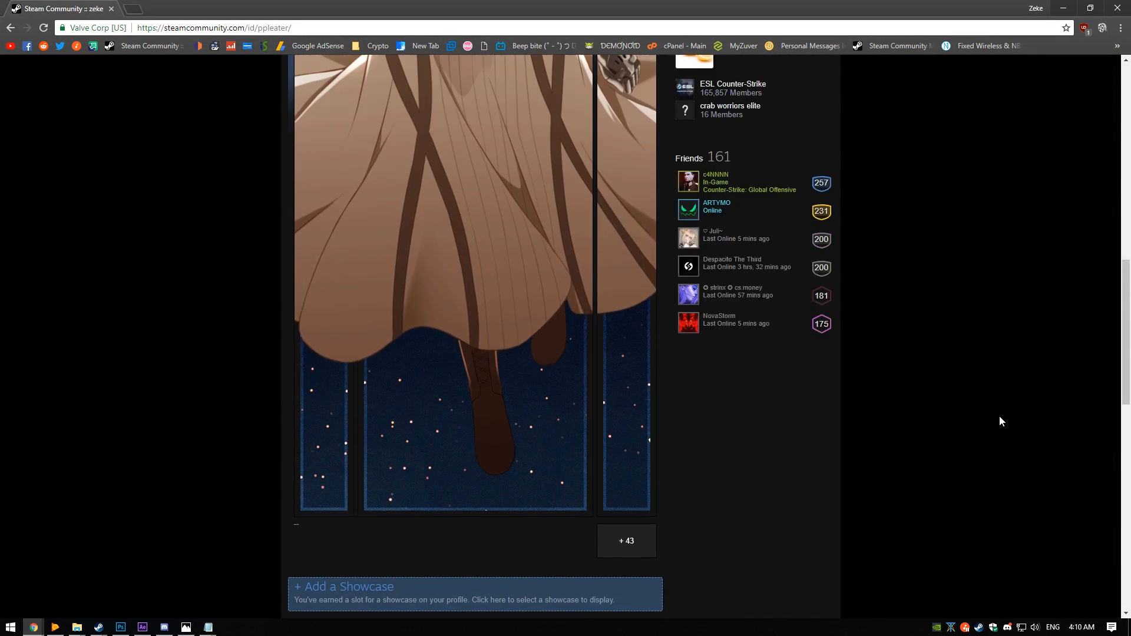
pyautogui.scroll(-2, 1002, 429)
pyautogui.scroll(-8, 1002, 435)
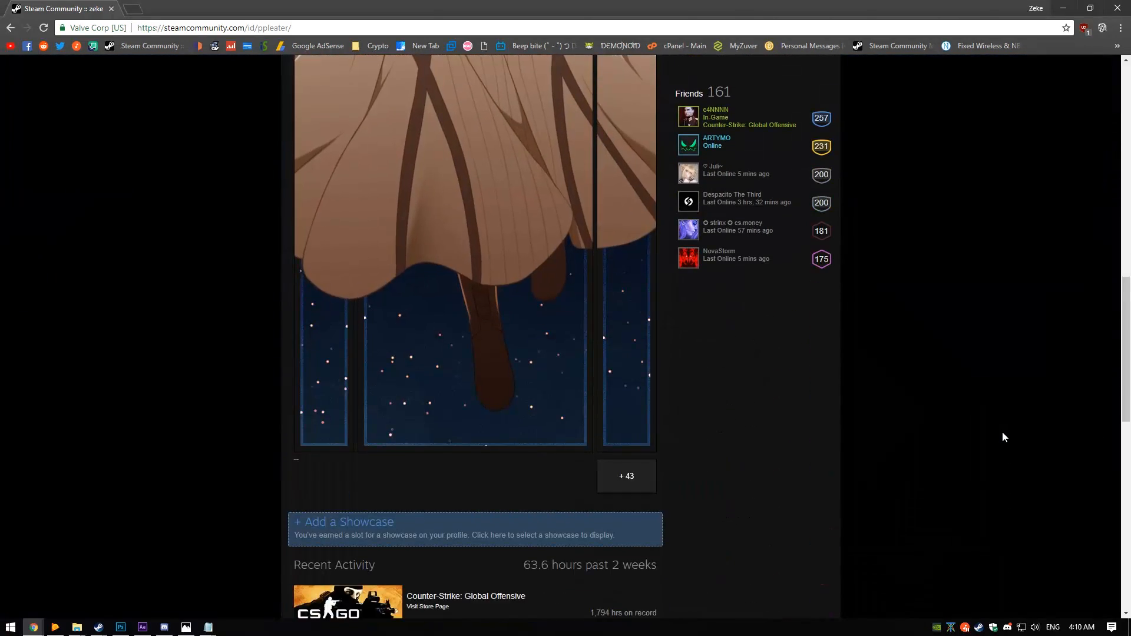
pyautogui.scroll(2, 1002, 437)
pyautogui.scroll(13, 1008, 433)
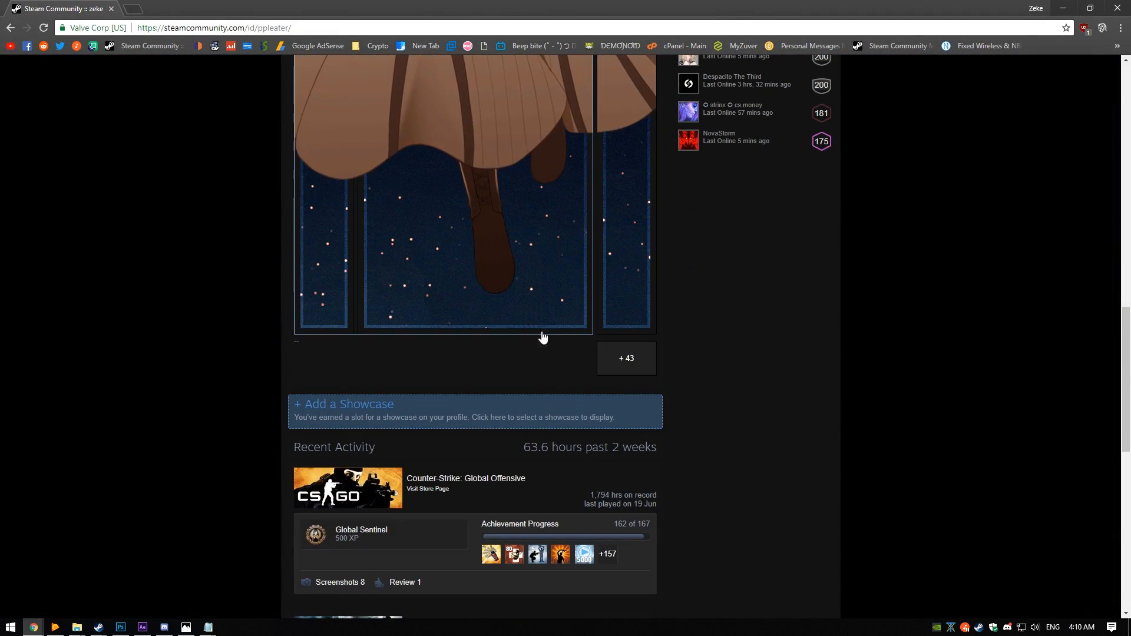
pyautogui.scroll(10, 674, 352)
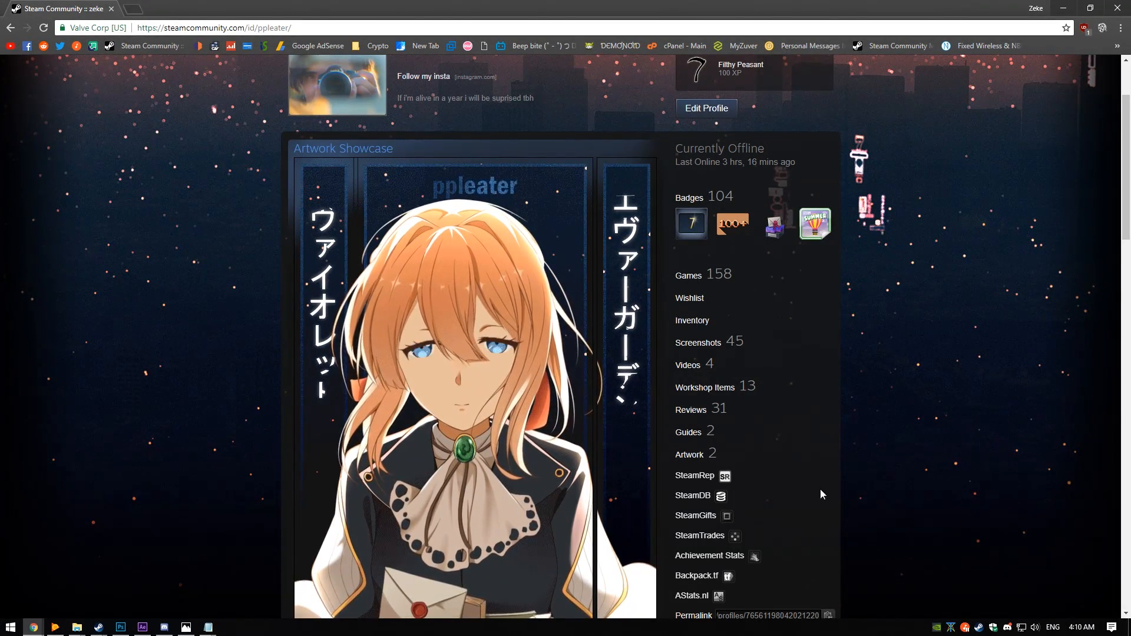
pyautogui.scroll(-2, 823, 493)
pyautogui.moveTo(122, 630)
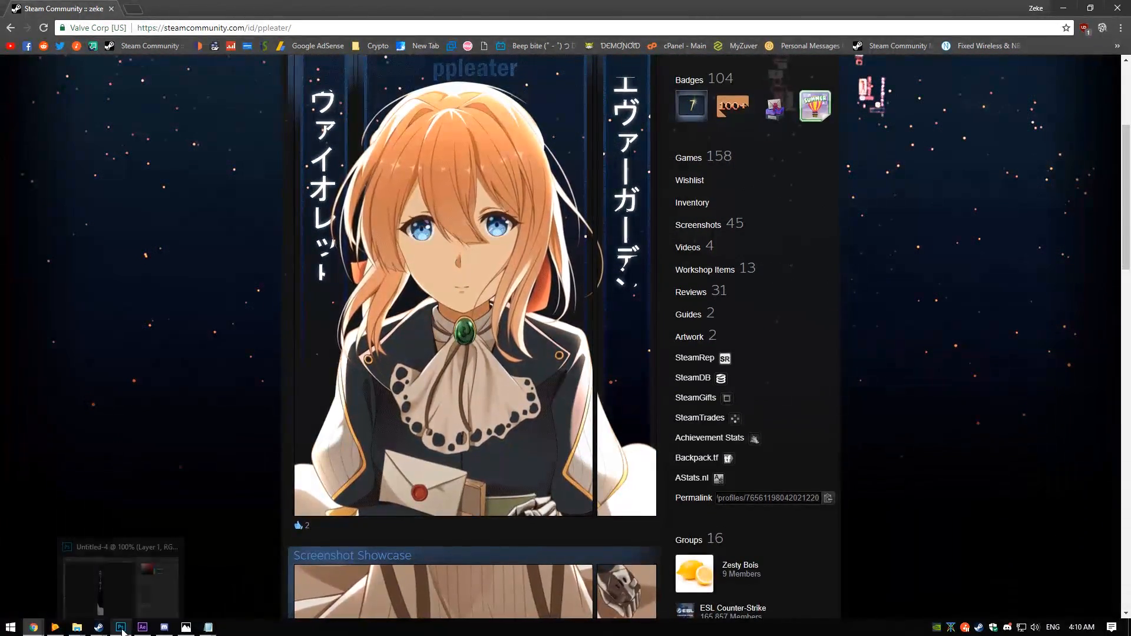